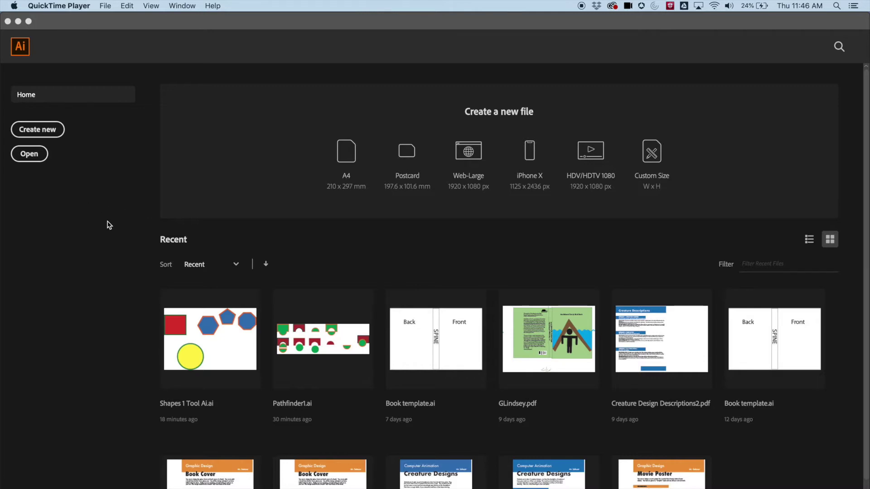
- Create a new print document from the Letter preset in landscape orientation, 792 x 612 pt
{"action": "left_click", "coordinate": [45, 132]}
{"action": "left_click", "coordinate": [45, 132]}
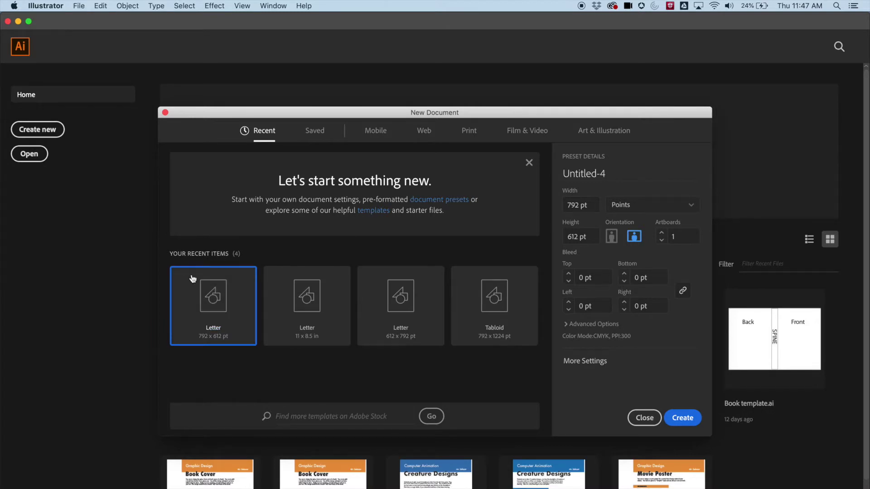
{"action": "left_click", "coordinate": [471, 133]}
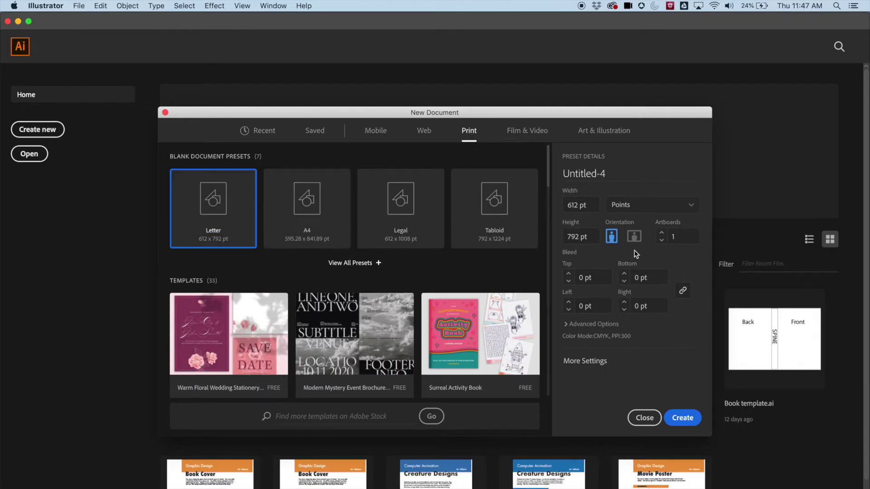
{"action": "left_click", "coordinate": [635, 237]}
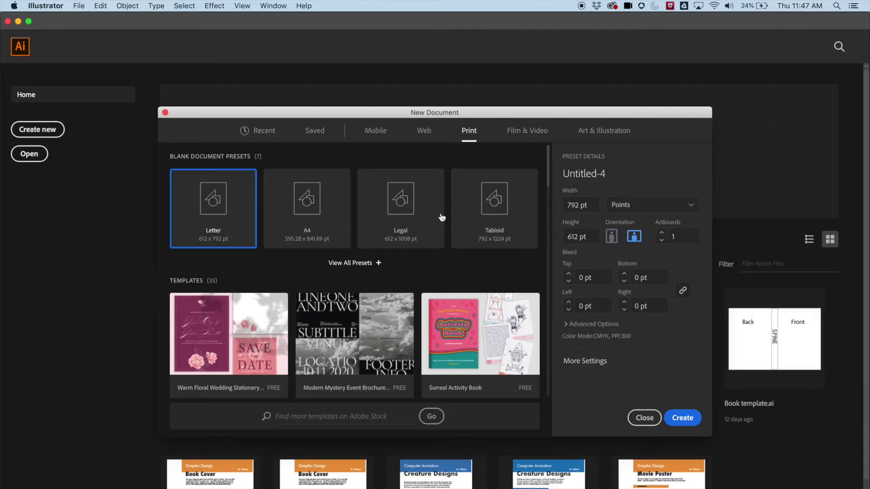
{"action": "left_click", "coordinate": [685, 413]}
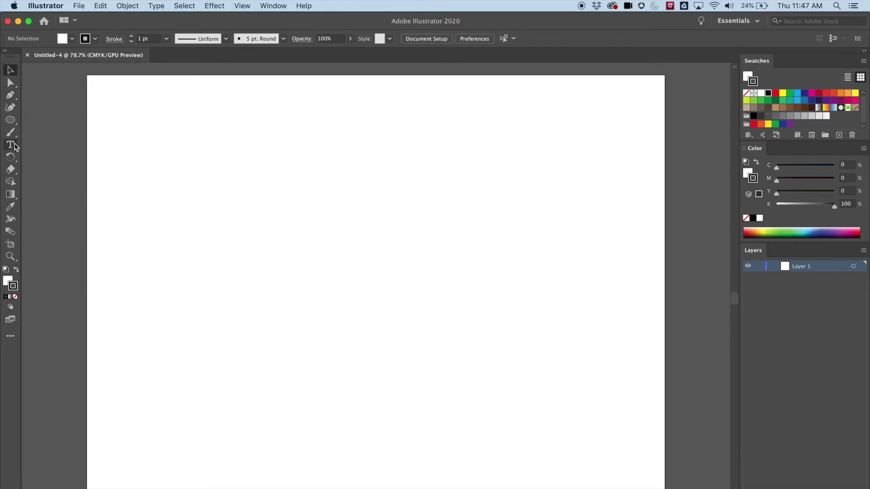
- Draw an ellipse about 237 pt wide and 139 pt high in the upper-left area of the artboard
{"action": "left_click", "coordinate": [10, 121]}
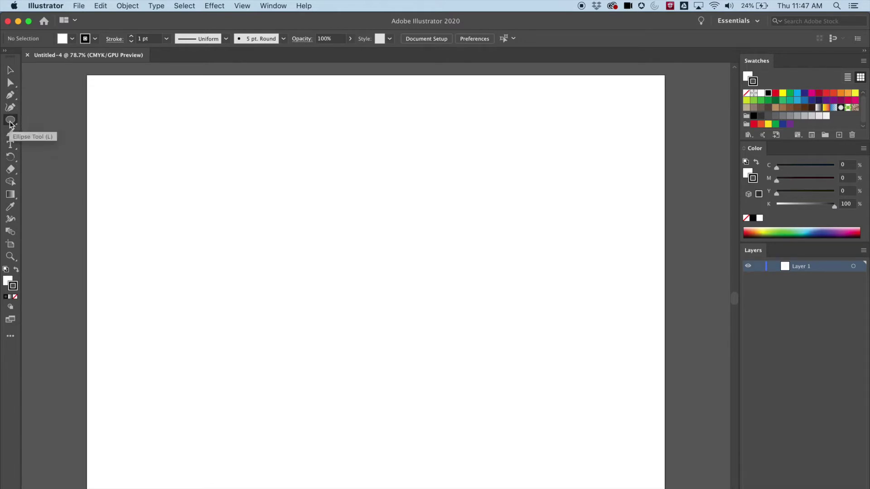
{"action": "left_click", "coordinate": [11, 122]}
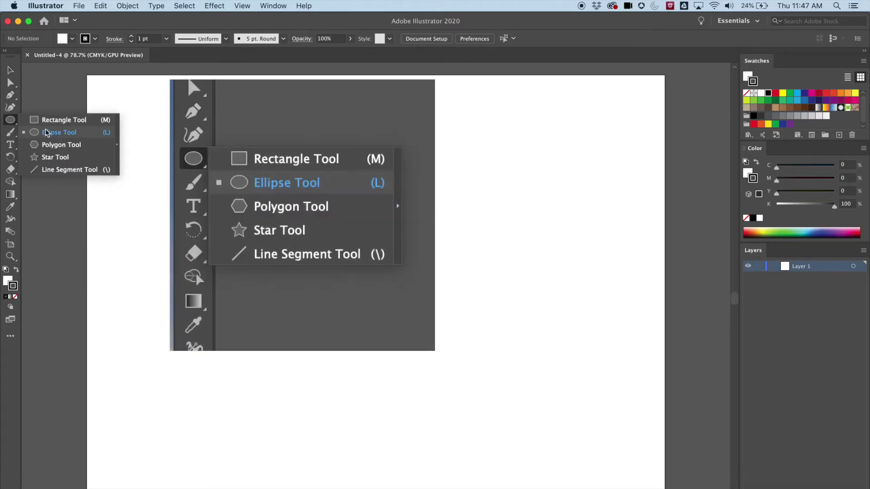
{"action": "left_click", "coordinate": [50, 132]}
{"action": "left_click_drag", "start_coordinate": [147, 127], "coordinate": [319, 228]}
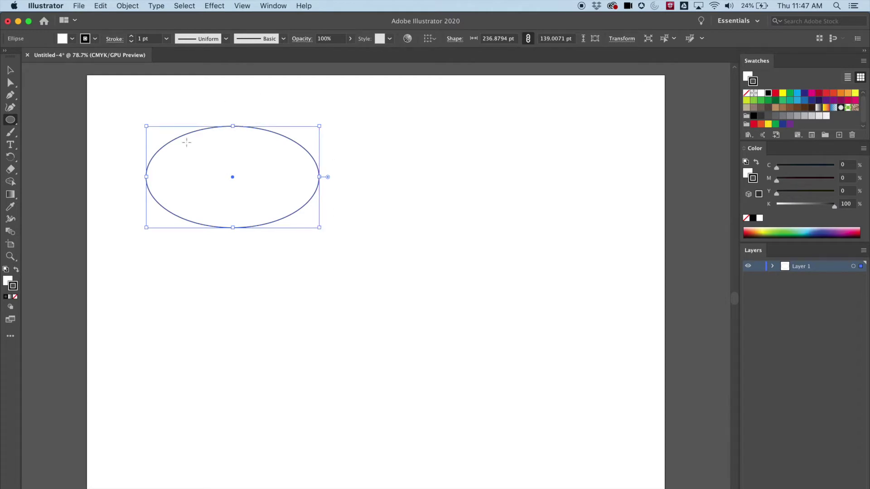
- Set the ellipse's stroke weight to 5 pt
{"action": "left_click", "coordinate": [9, 72]}
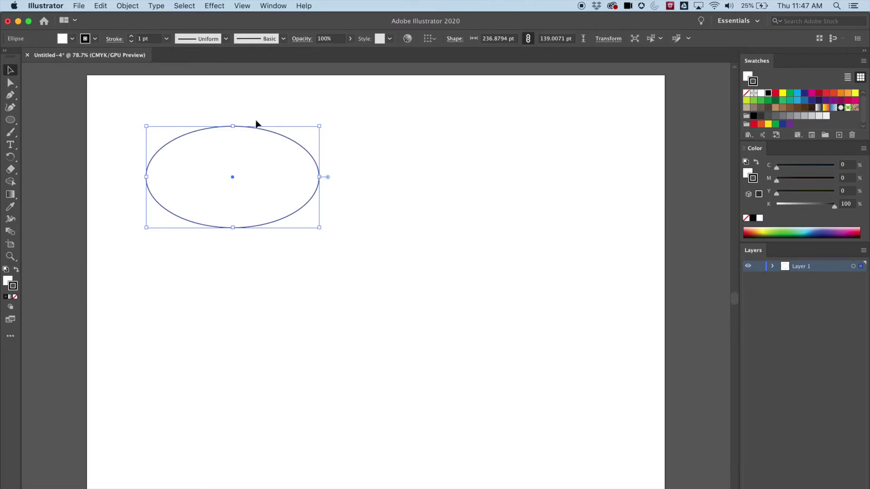
{"action": "left_click", "coordinate": [202, 106]}
{"action": "left_click_drag", "start_coordinate": [153, 95], "coordinate": [365, 272]}
{"action": "left_click", "coordinate": [131, 36]}
{"action": "left_click", "coordinate": [131, 36]}
{"action": "left_click", "coordinate": [131, 35]}
{"action": "left_click", "coordinate": [131, 35]}
{"action": "left_click", "coordinate": [131, 36]}
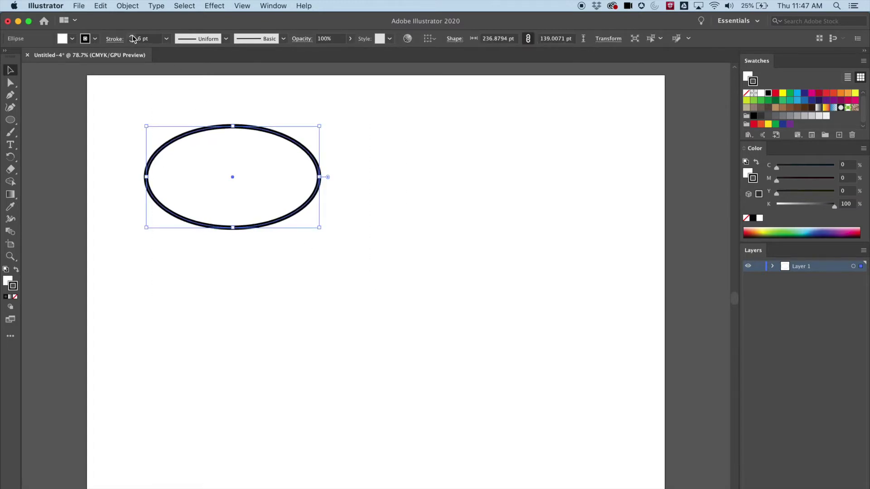
{"action": "left_click", "coordinate": [132, 41]}
{"action": "left_click", "coordinate": [132, 41]}
{"action": "left_click", "coordinate": [132, 41]}
{"action": "left_click", "coordinate": [131, 36]}
{"action": "left_click", "coordinate": [131, 36]}
{"action": "left_click", "coordinate": [131, 37]}
{"action": "left_click", "coordinate": [131, 41]}
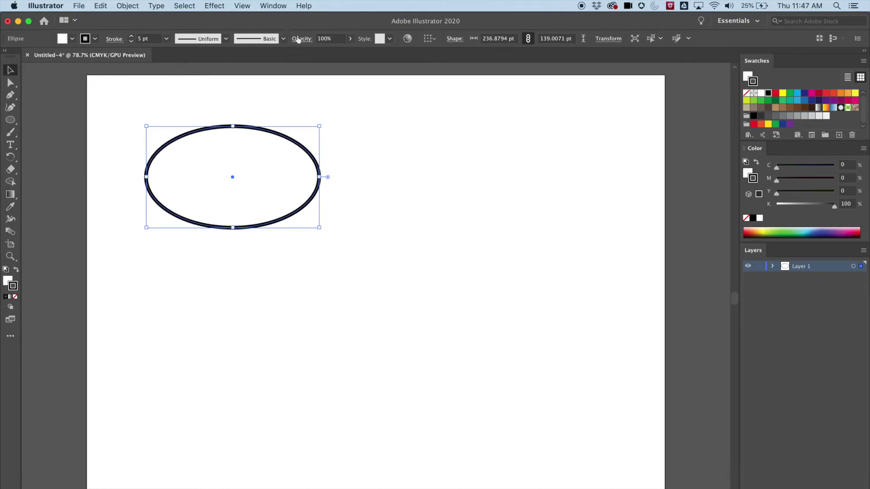
{"action": "left_click", "coordinate": [281, 6]}
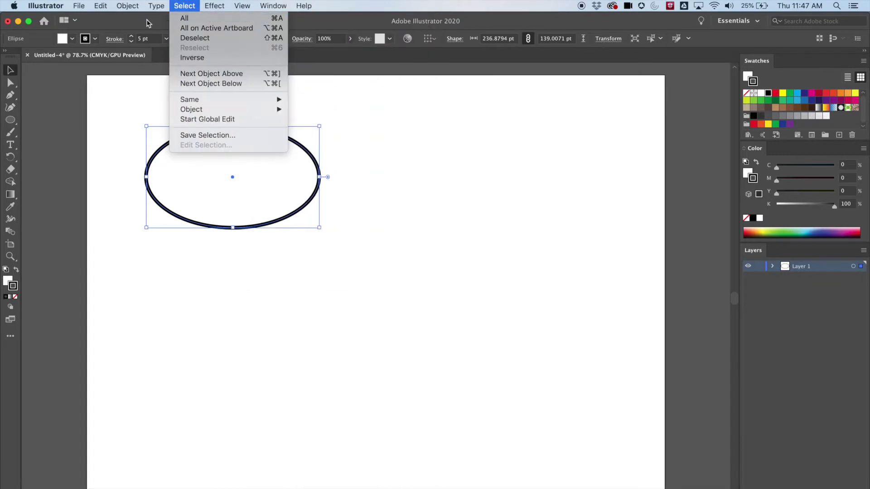
{"action": "left_click", "coordinate": [2, 82]}
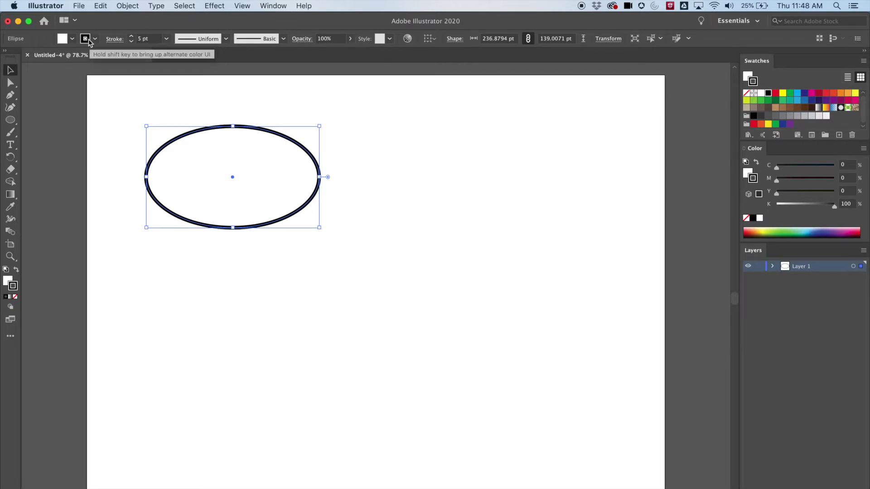
- Try Width Profiles 1, 2, 3 and 4 in turn on the ellipse's stroke
{"action": "left_click", "coordinate": [227, 39]}
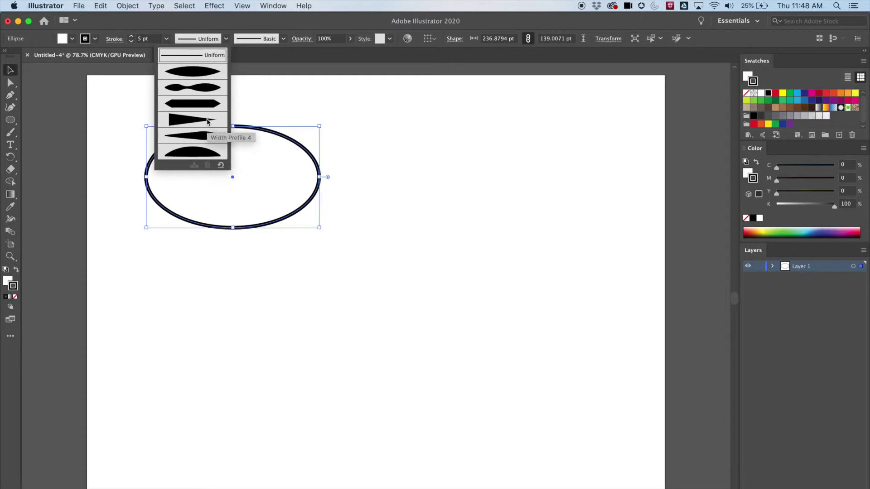
{"action": "left_click", "coordinate": [190, 72]}
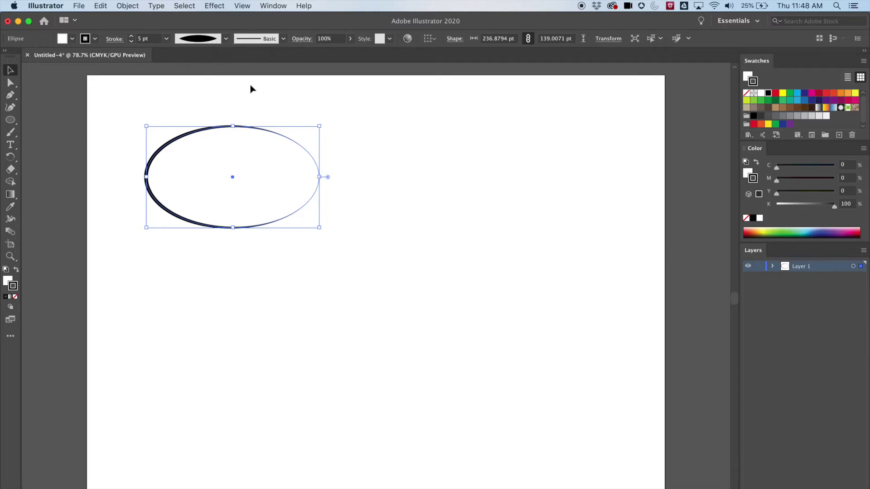
{"action": "left_click", "coordinate": [225, 38]}
{"action": "left_click", "coordinate": [200, 92]}
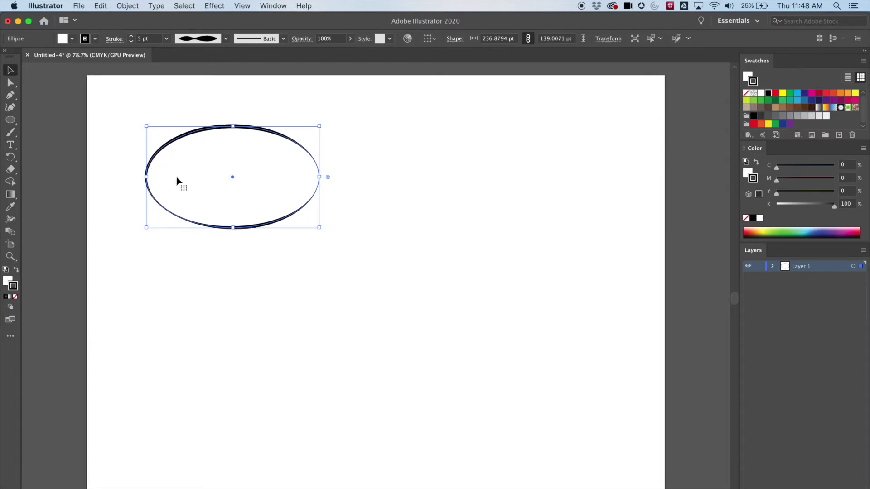
{"action": "left_click", "coordinate": [226, 42]}
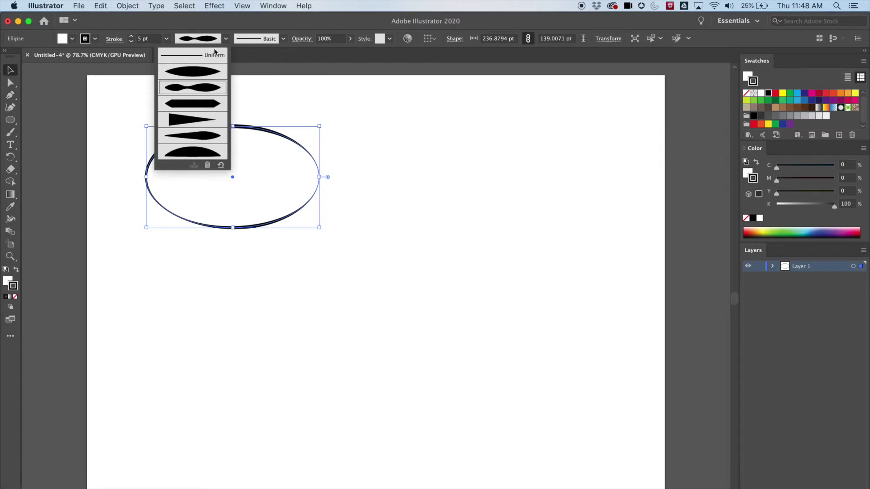
{"action": "left_click", "coordinate": [194, 112]}
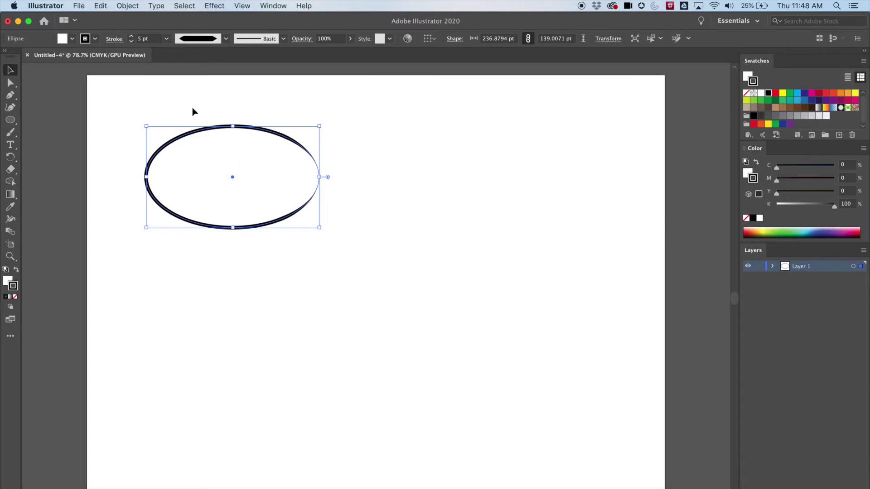
{"action": "left_click", "coordinate": [226, 42]}
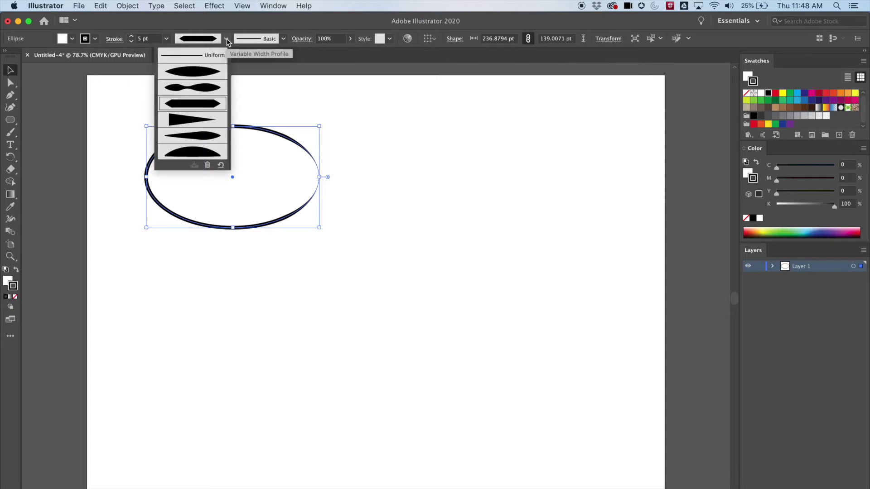
{"action": "left_click", "coordinate": [189, 121]}
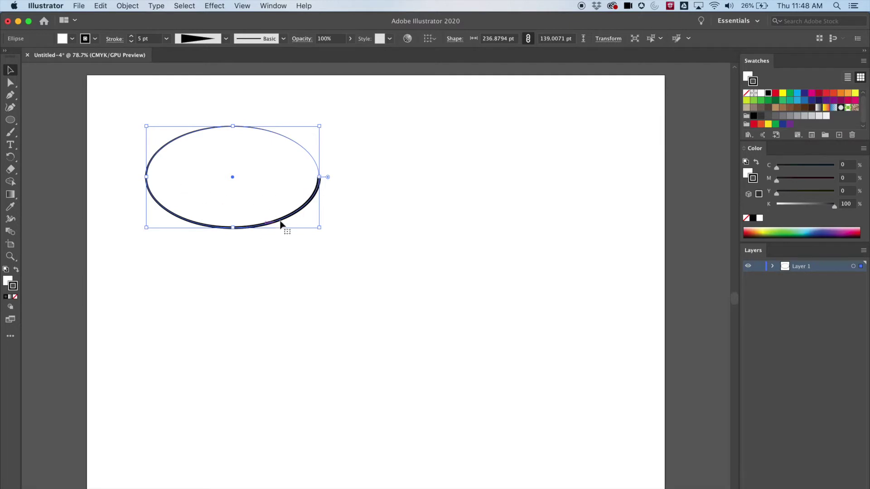
- Thicken the ellipse's outline to a stroke weight of 19 pt
{"action": "left_click", "coordinate": [132, 37]}
{"action": "left_click", "coordinate": [132, 37]}
{"action": "left_click", "coordinate": [132, 36]}
{"action": "left_click", "coordinate": [132, 37]}
{"action": "left_click", "coordinate": [131, 37]}
{"action": "left_click", "coordinate": [132, 37]}
{"action": "left_click", "coordinate": [132, 36]}
{"action": "left_click", "coordinate": [132, 37]}
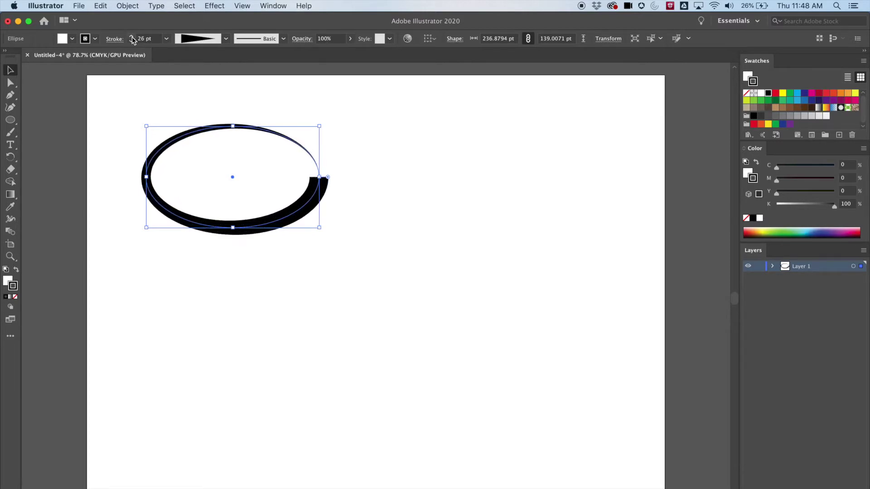
{"action": "left_click", "coordinate": [132, 43]}
{"action": "left_click", "coordinate": [131, 43]}
{"action": "left_click", "coordinate": [131, 43]}
{"action": "left_click", "coordinate": [131, 43]}
{"action": "left_click", "coordinate": [131, 43]}
{"action": "left_click", "coordinate": [131, 42]}
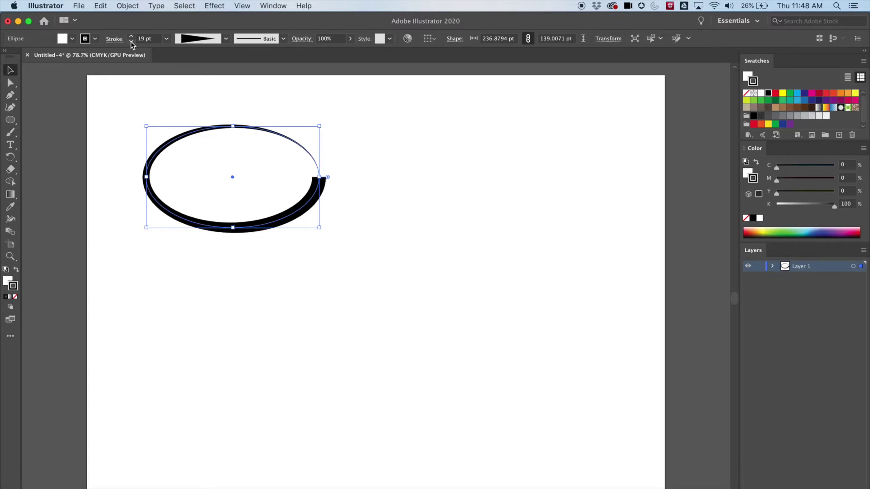
- Apply Width Profile 5 to the ellipse's stroke and set its weight to 22 pt
{"action": "left_click", "coordinate": [226, 39]}
{"action": "left_click", "coordinate": [200, 136]}
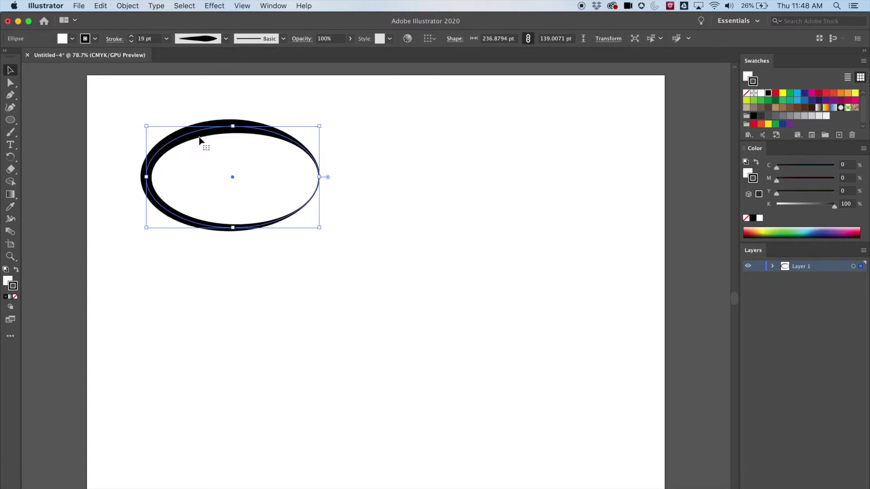
{"action": "left_click", "coordinate": [131, 36]}
{"action": "left_click", "coordinate": [131, 36]}
{"action": "left_click", "coordinate": [131, 36]}
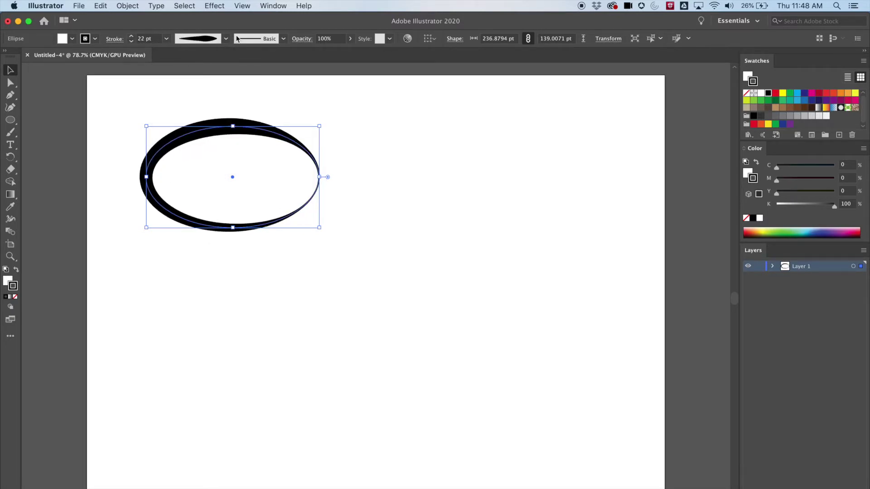
- Apply Width Profile 6 to the ellipse's stroke and deselect the ellipse
{"action": "left_click", "coordinate": [283, 39]}
{"action": "left_click", "coordinate": [232, 43]}
{"action": "left_click", "coordinate": [227, 39]}
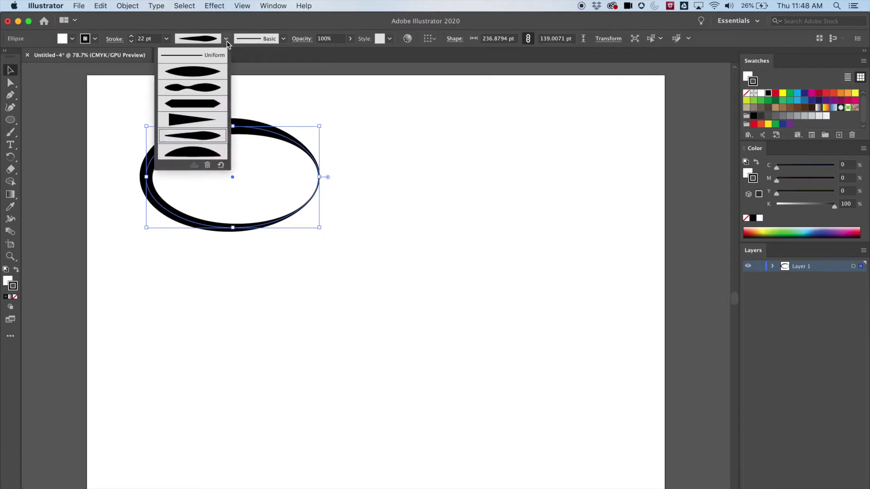
{"action": "left_click", "coordinate": [196, 148]}
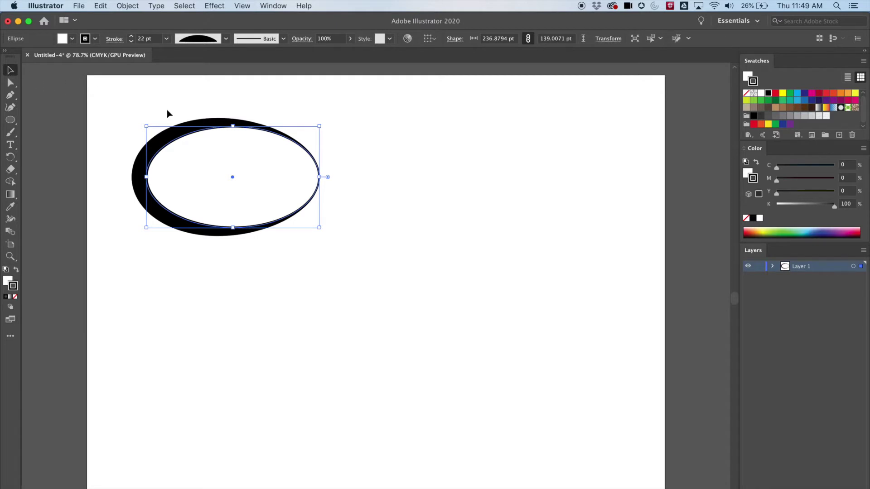
{"action": "left_click", "coordinate": [214, 111]}
- Draw a rectangle about 127 pt wide and 121 pt high beside the ellipse, on its right
{"action": "left_click_drag", "start_coordinate": [11, 122], "coordinate": [62, 122]}
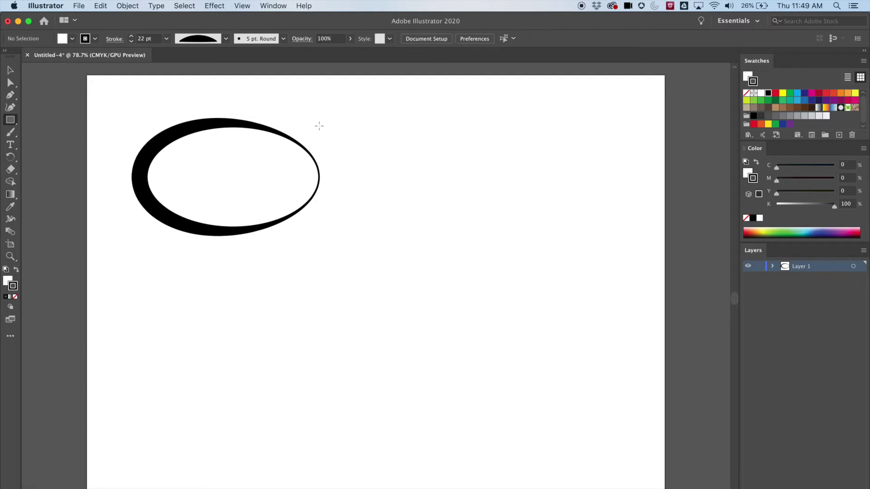
{"action": "left_click_drag", "start_coordinate": [379, 126], "coordinate": [471, 214]}
{"action": "left_click", "coordinate": [11, 70]}
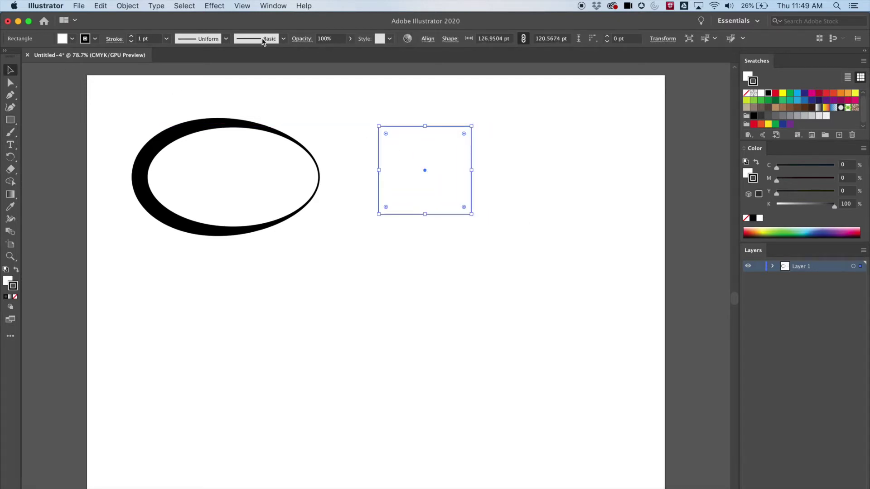
- Apply Width Profile 1 to the rectangle's stroke and set the stroke weight to 15 pt
{"action": "left_click", "coordinate": [225, 39]}
{"action": "left_click", "coordinate": [210, 73]}
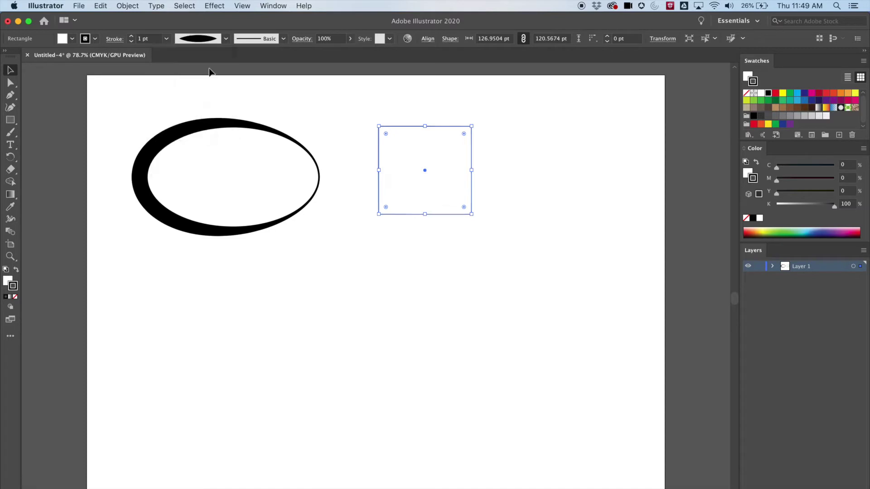
{"action": "left_click", "coordinate": [131, 37]}
{"action": "left_click", "coordinate": [131, 37]}
{"action": "left_click", "coordinate": [132, 37]}
{"action": "left_click", "coordinate": [131, 37]}
{"action": "left_click", "coordinate": [131, 37]}
{"action": "left_click", "coordinate": [131, 37]}
{"action": "left_click", "coordinate": [131, 37]}
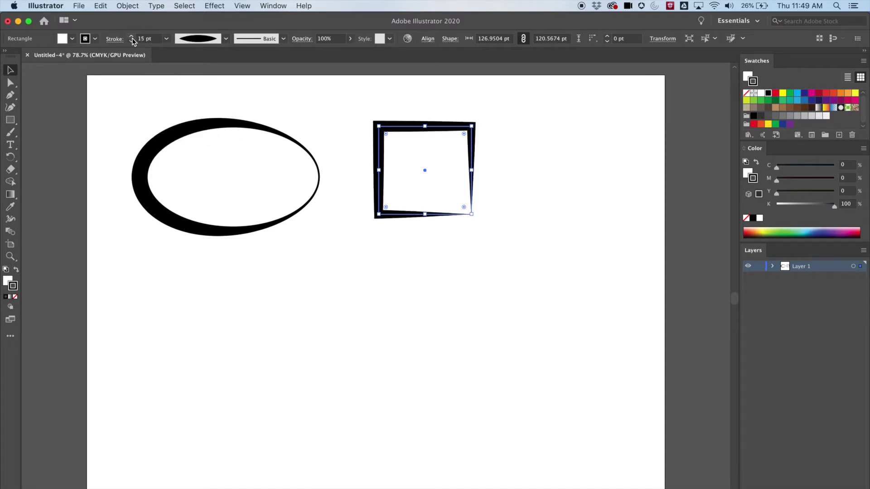
- Apply Width Profile 2 and then Width Profile 3 to the rectangle's stroke
{"action": "left_click", "coordinate": [227, 40]}
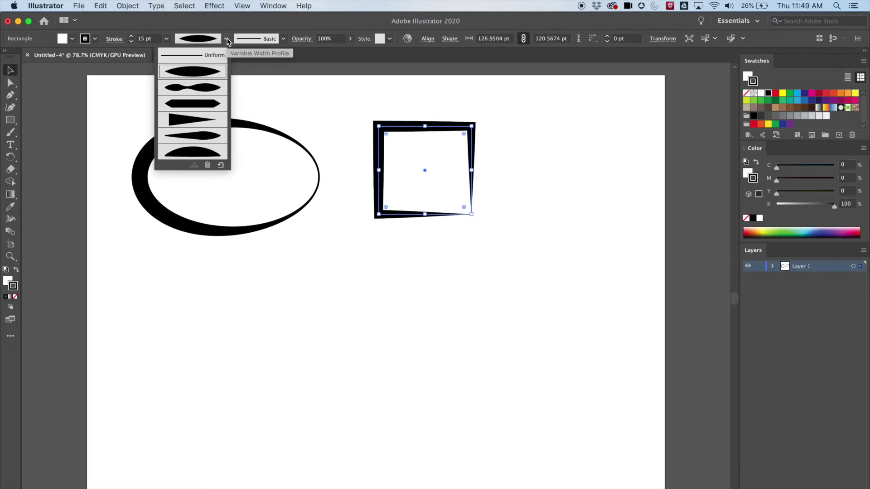
{"action": "left_click", "coordinate": [209, 92]}
{"action": "key", "text": "super+1"}
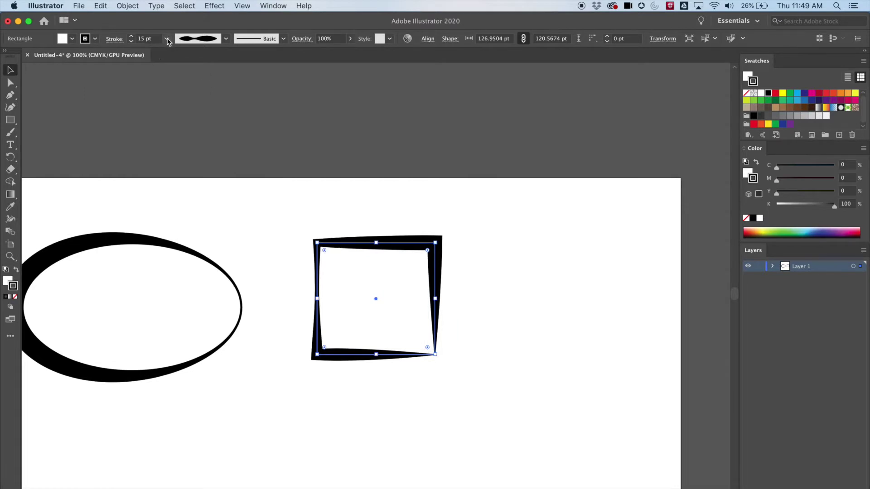
{"action": "left_click", "coordinate": [226, 39]}
{"action": "left_click", "coordinate": [200, 103]}
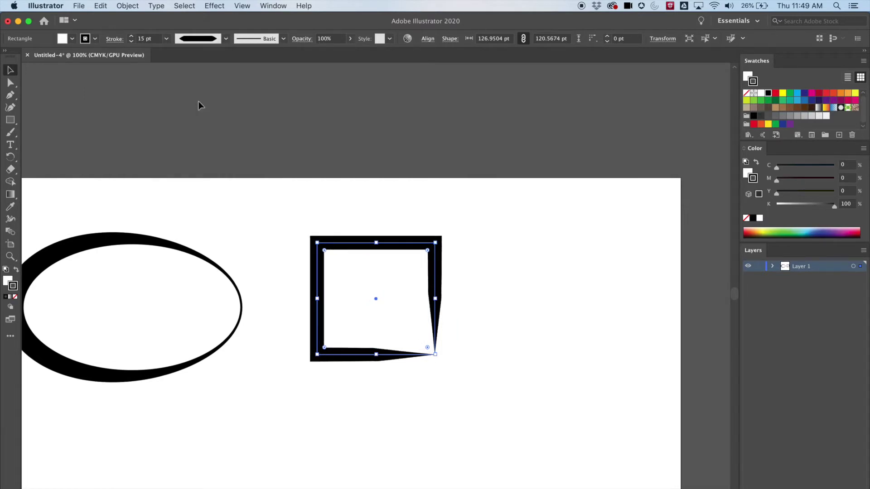
- Apply Width Profile 4 and then Width Profile 5 to the rectangle's stroke
{"action": "left_click", "coordinate": [226, 41]}
{"action": "left_click", "coordinate": [209, 117]}
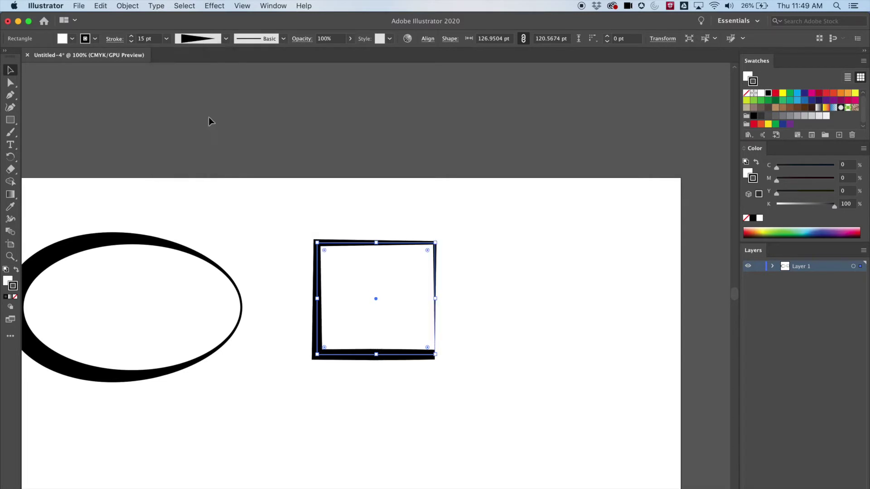
{"action": "left_click", "coordinate": [226, 40]}
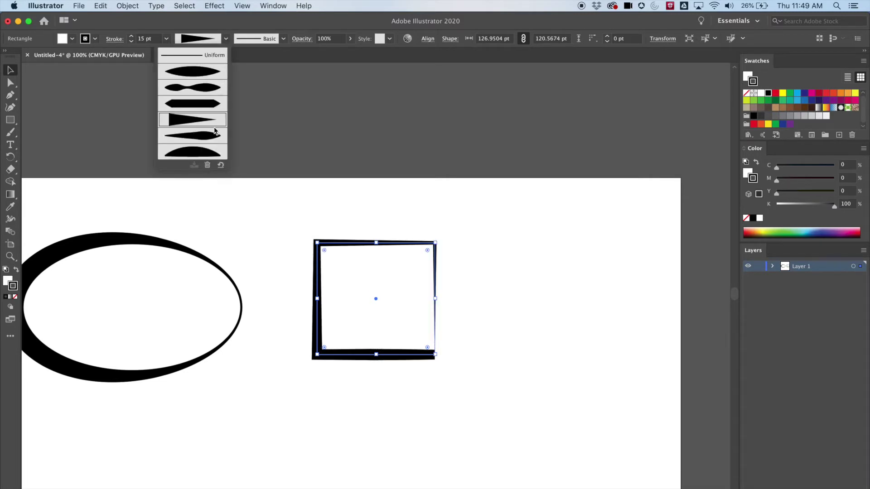
{"action": "left_click", "coordinate": [215, 132]}
- Apply Width Profile 6 to the rectangle's stroke
{"action": "left_click", "coordinate": [226, 40]}
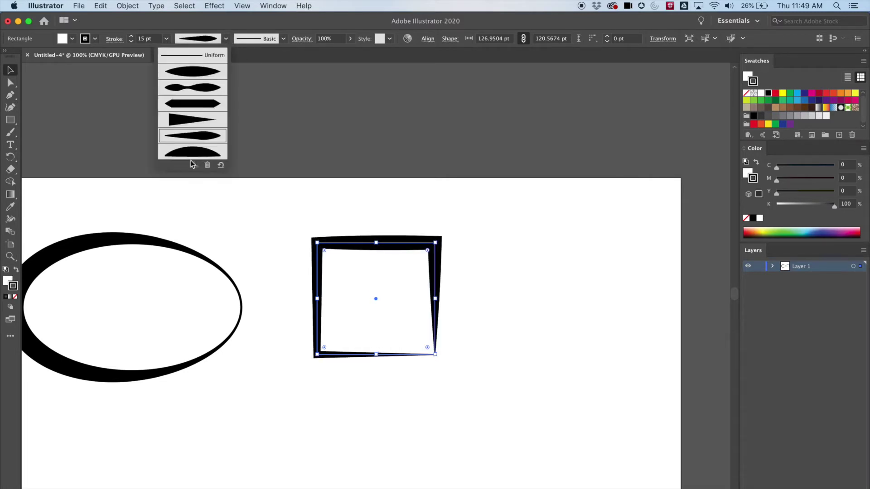
{"action": "left_click", "coordinate": [191, 152]}
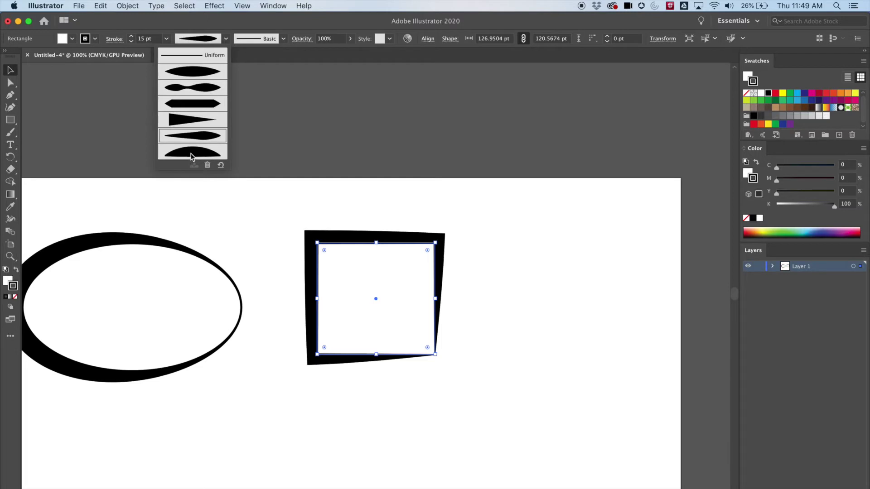
{"action": "left_click", "coordinate": [226, 39]}
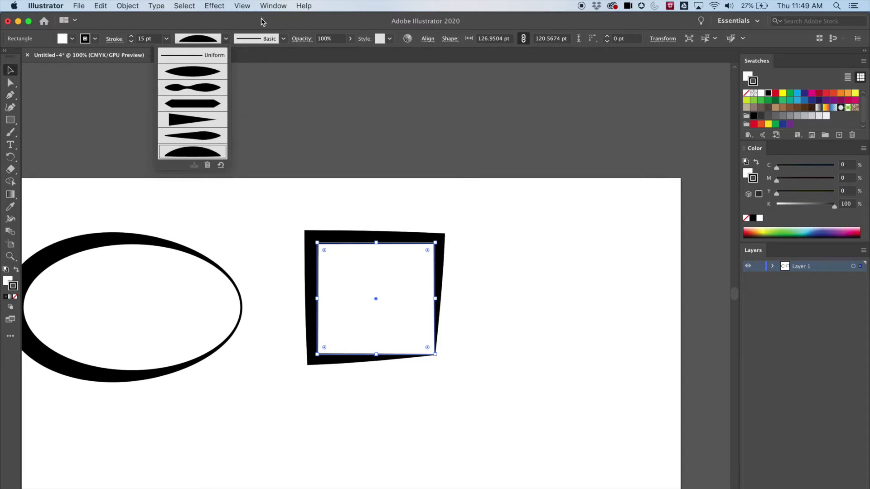
{"action": "left_click", "coordinate": [254, 29]}
- Apply the small round calligraphic brush to the rectangle's stroke, and replace it with the 15 pt. Round brush
{"action": "left_click", "coordinate": [281, 39]}
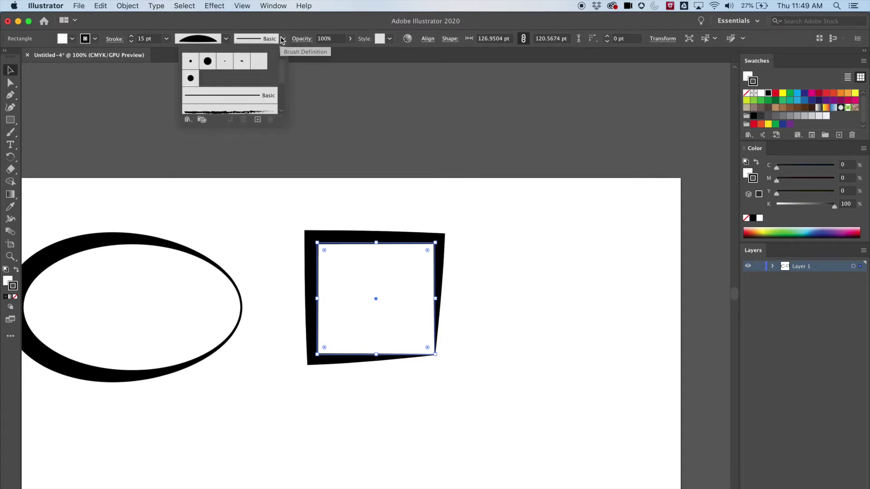
{"action": "left_click", "coordinate": [191, 61]}
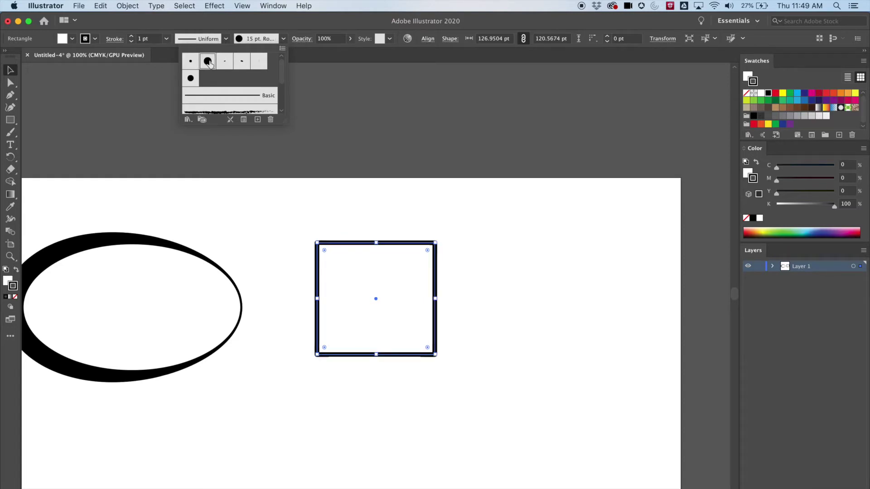
{"action": "left_click", "coordinate": [208, 62]}
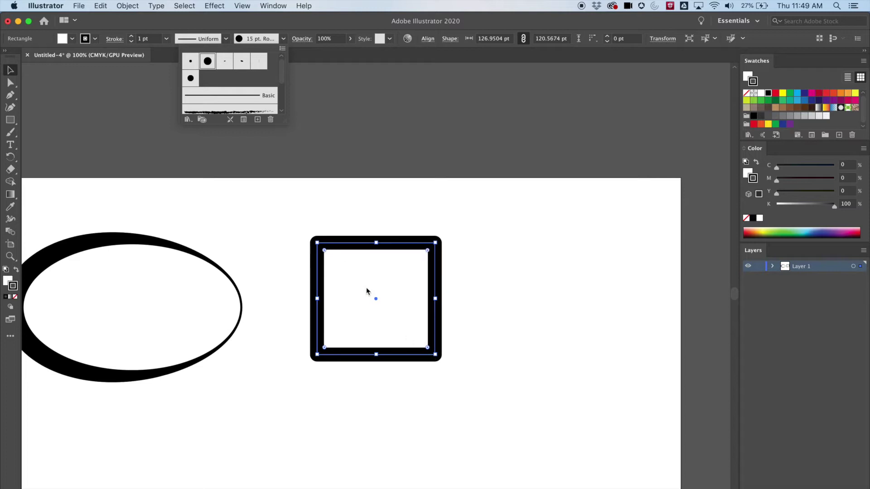
- Apply the 3 pt. Oval brush to the rectangle's stroke and set the stroke weight to 8 pt
{"action": "left_click", "coordinate": [225, 62]}
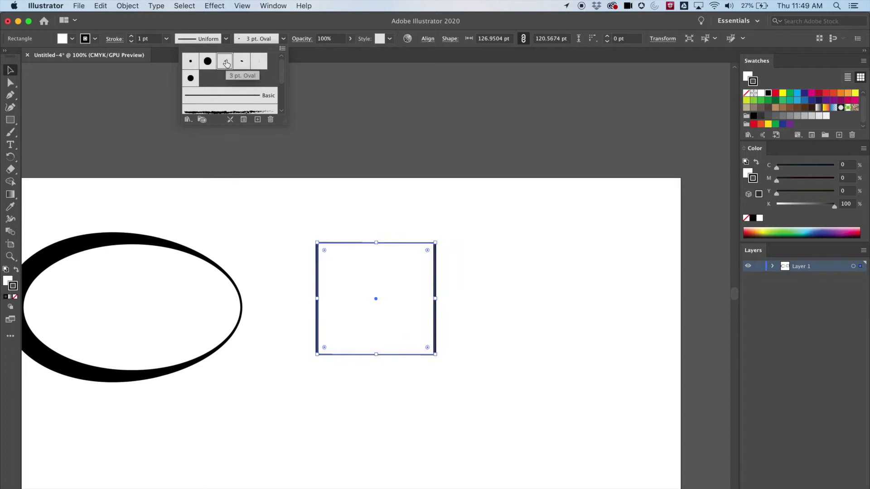
{"action": "left_click", "coordinate": [131, 36]}
{"action": "left_click", "coordinate": [131, 37]}
{"action": "left_click", "coordinate": [131, 36]}
{"action": "left_click", "coordinate": [131, 36]}
{"action": "left_click", "coordinate": [132, 36]}
{"action": "left_click", "coordinate": [132, 36]}
{"action": "left_click", "coordinate": [132, 36]}
{"action": "left_click", "coordinate": [132, 36]}
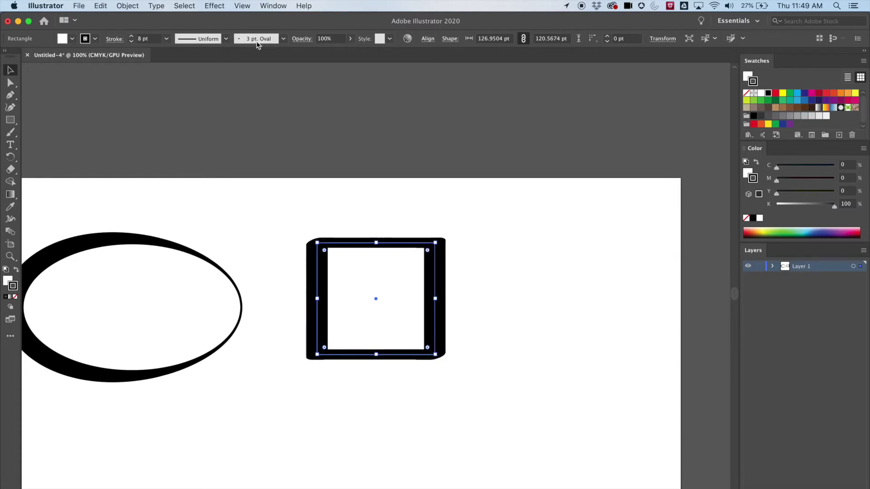
- Apply the 5 pt. Oval brush to the rectangle's stroke and set the stroke weight to 5 pt
{"action": "left_click", "coordinate": [283, 39]}
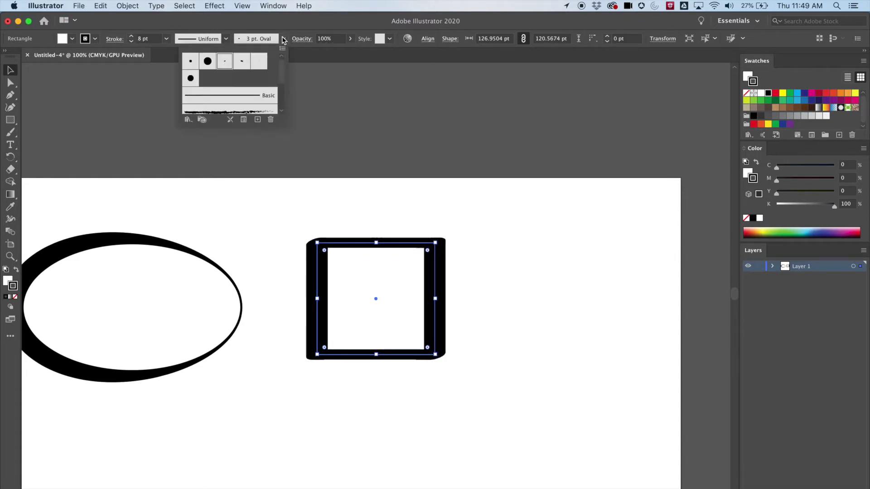
{"action": "left_click", "coordinate": [242, 62]}
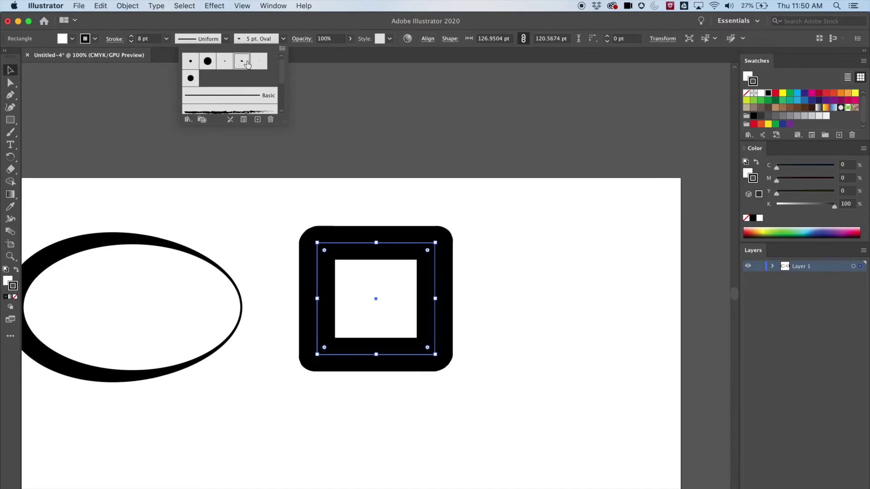
{"action": "left_click", "coordinate": [131, 41]}
{"action": "left_click", "coordinate": [131, 41]}
{"action": "left_click", "coordinate": [131, 41]}
{"action": "left_click", "coordinate": [131, 41]}
- Apply the 5 pt. Flat brush to the rectangle's stroke, and replace it with the Touch Calligraphic brush
{"action": "left_click", "coordinate": [283, 39]}
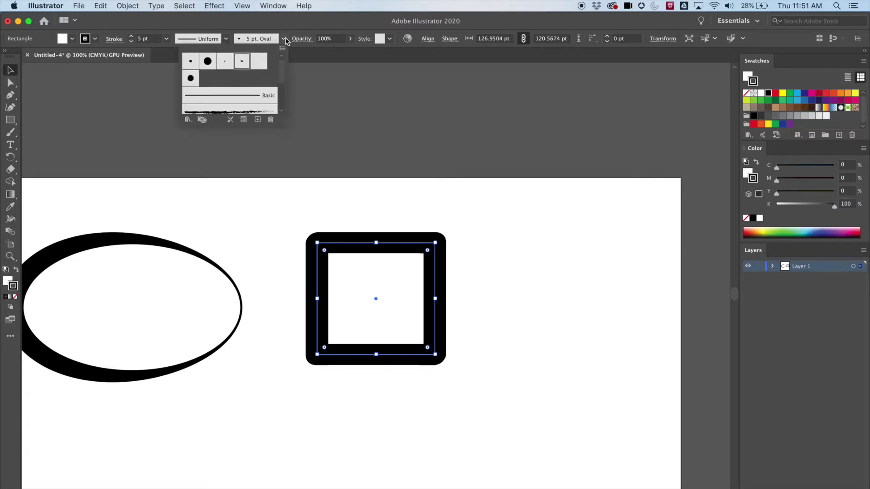
{"action": "left_click", "coordinate": [259, 62]}
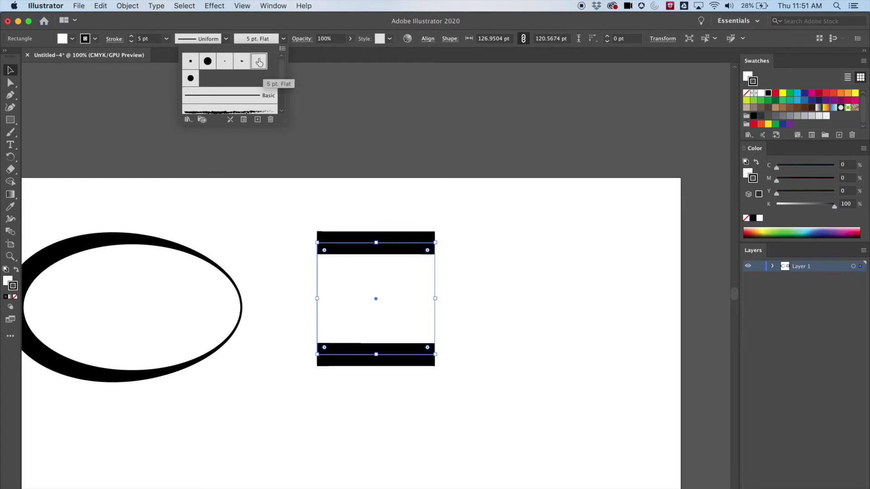
{"action": "left_click", "coordinate": [190, 78]}
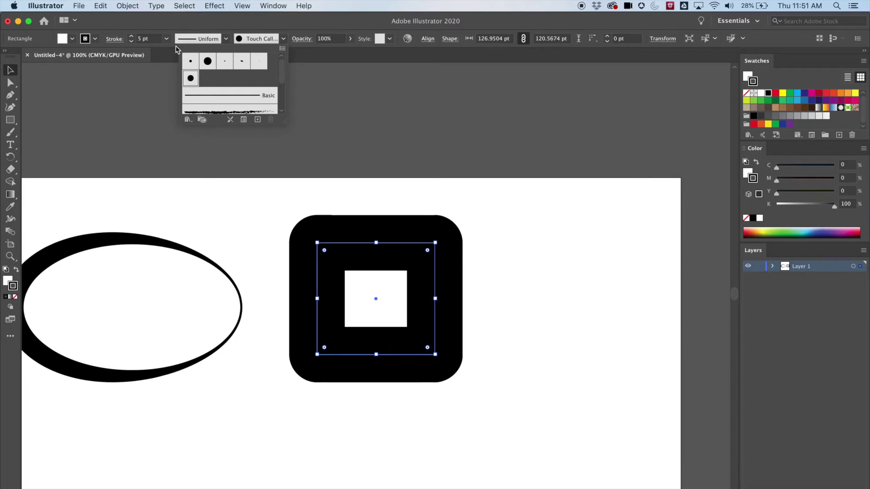
- Reduce the rectangle's stroke weight to 1 pt and raise it to 3 pt
{"action": "left_click", "coordinate": [131, 42]}
{"action": "left_click", "coordinate": [132, 42]}
{"action": "left_click", "coordinate": [131, 42]}
{"action": "left_click", "coordinate": [132, 42]}
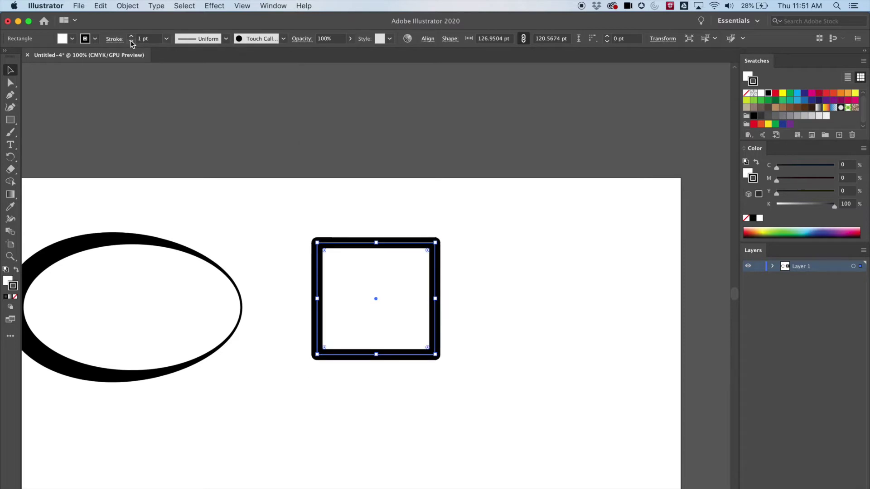
{"action": "left_click", "coordinate": [131, 36]}
{"action": "left_click", "coordinate": [131, 36]}
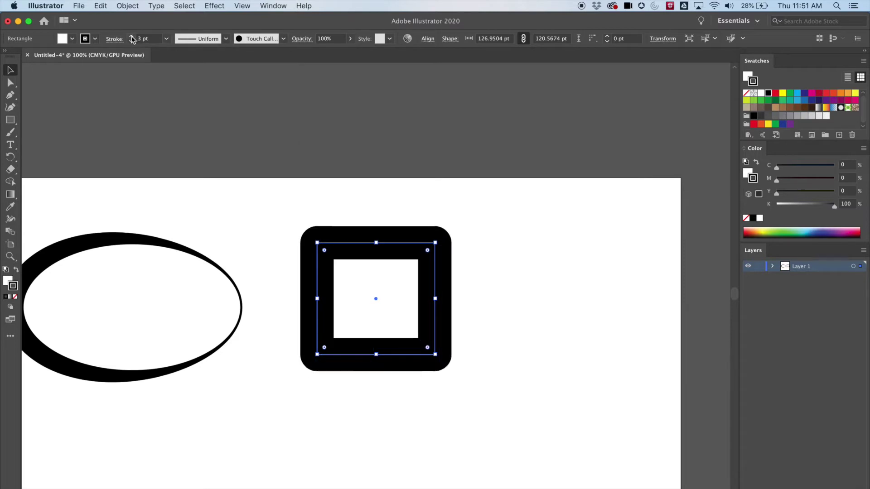
- Set the rectangle's brush definition to Basic and enlarge the brush list to show all its brushes
{"action": "left_click", "coordinate": [284, 39]}
{"action": "left_click", "coordinate": [236, 95]}
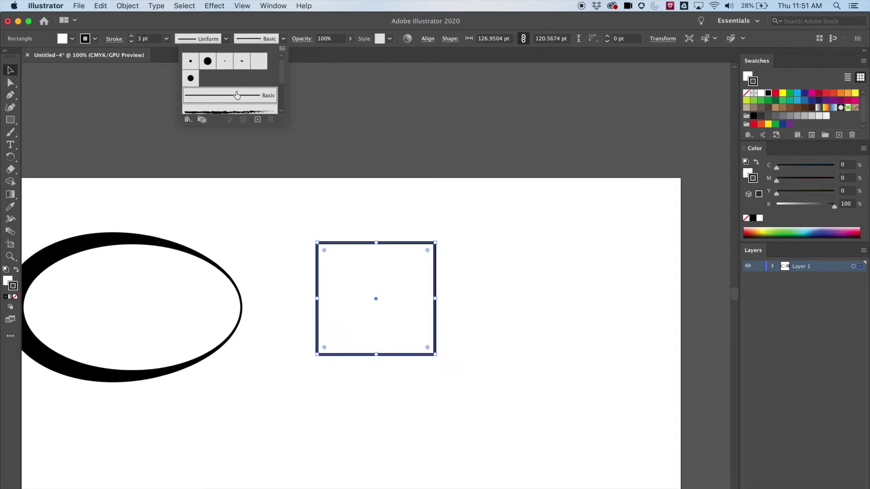
{"action": "mouse_move", "coordinate": [284, 121]}
{"action": "left_mouse_down"}
{"action": "mouse_move", "coordinate": [282, 260]}
{"action": "mouse_move", "coordinate": [278, 197]}
{"action": "left_mouse_up"}
- Apply the Charcoal - Feather brush to the rectangle's stroke and set the stroke weight to 4 pt
{"action": "left_click", "coordinate": [230, 110]}
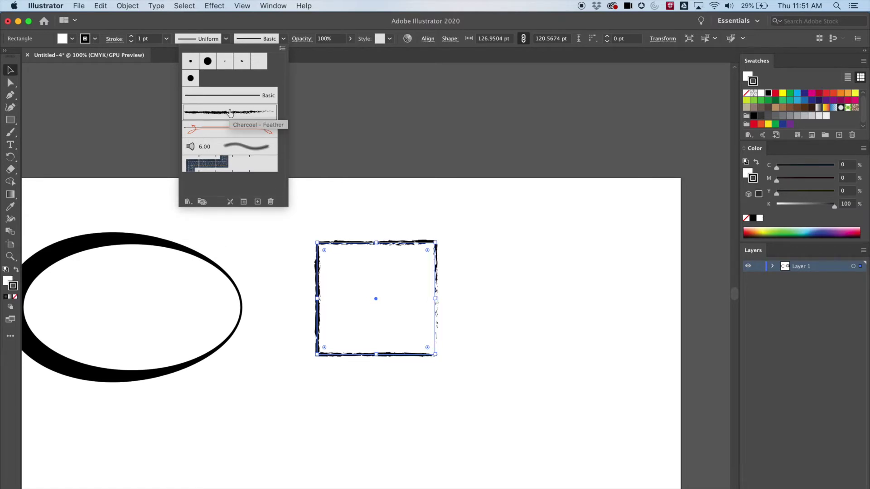
{"action": "left_click", "coordinate": [130, 38]}
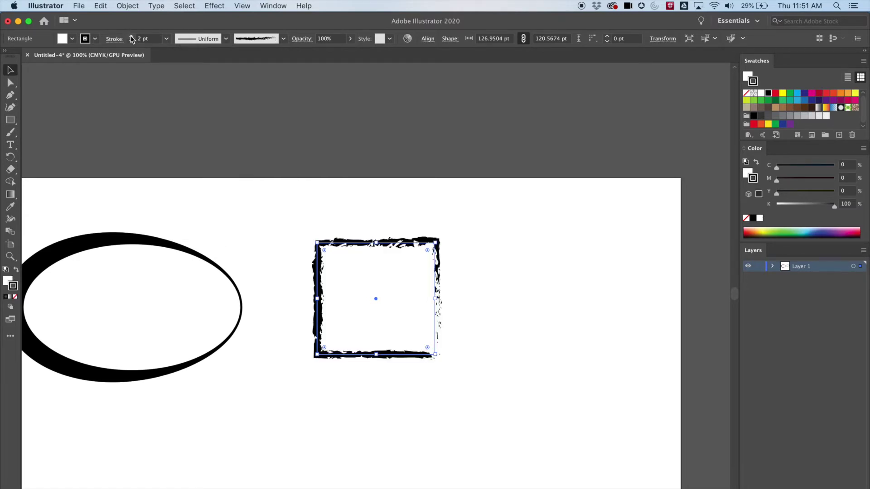
{"action": "left_click", "coordinate": [131, 37]}
{"action": "left_click", "coordinate": [131, 37]}
- Apply the red arrow ribbon art brush to the rectangle's stroke, and replace it with the Mop bristle brush
{"action": "left_click", "coordinate": [283, 39]}
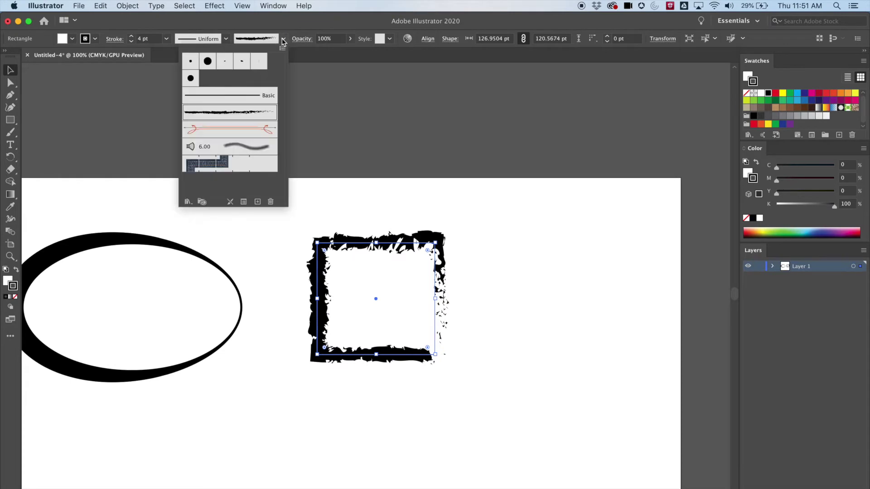
{"action": "left_click", "coordinate": [216, 130]}
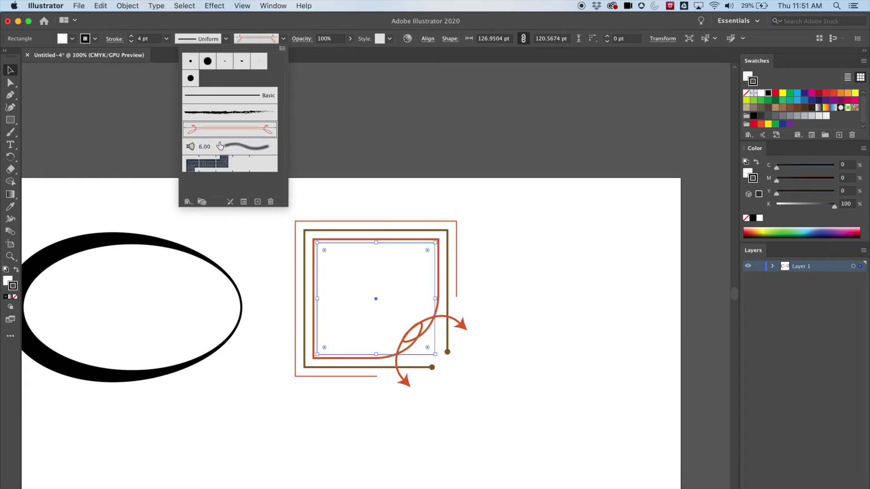
{"action": "left_click", "coordinate": [221, 148]}
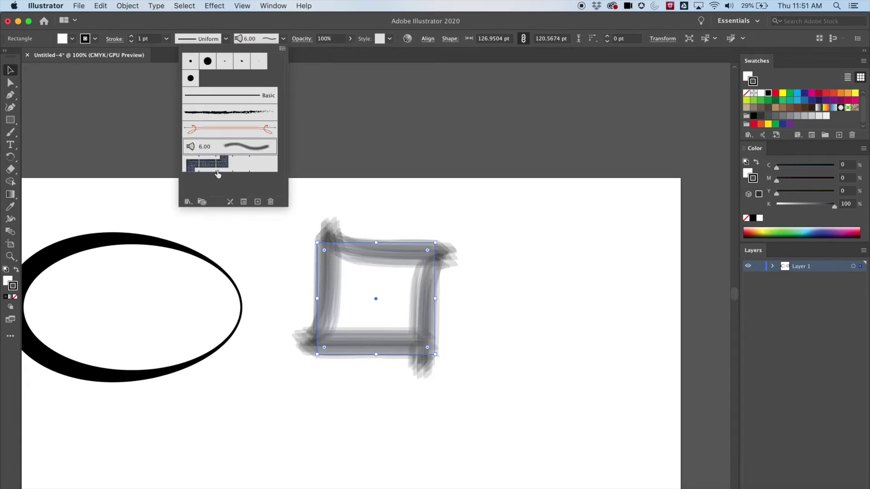
- Try the denim pattern brush on the rectangle's stroke, and switch back to the Charcoal - Feather brush
{"action": "left_click", "coordinate": [218, 173]}
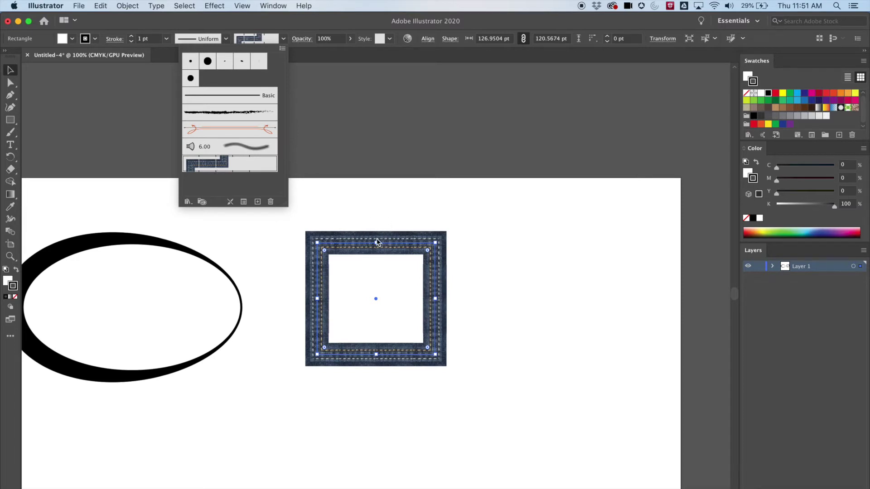
{"action": "left_click", "coordinate": [247, 149]}
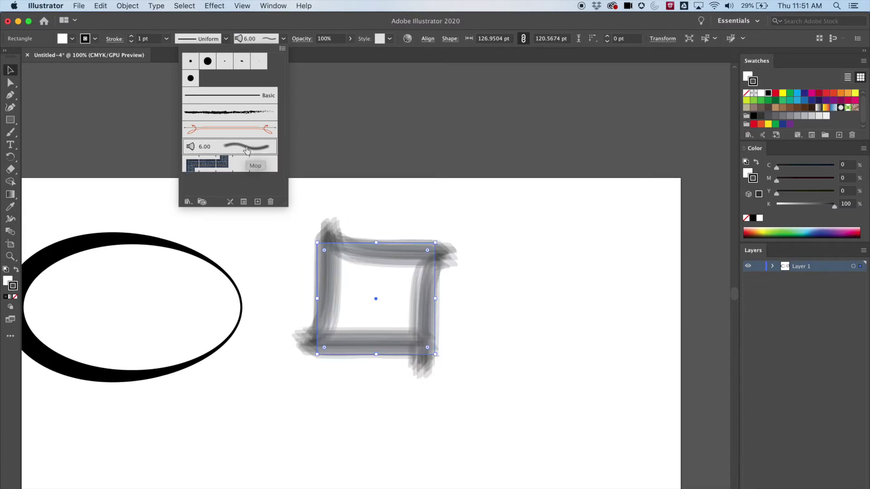
{"action": "left_click", "coordinate": [245, 132]}
{"action": "left_click", "coordinate": [247, 114]}
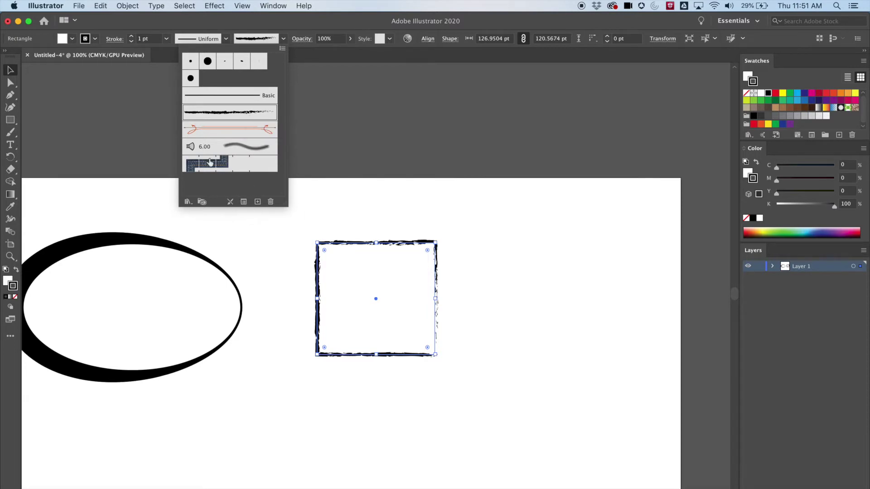
{"action": "left_click", "coordinate": [283, 48]}
{"action": "left_click", "coordinate": [282, 39]}
{"action": "left_click", "coordinate": [283, 39]}
{"action": "left_click", "coordinate": [284, 40]}
{"action": "left_click", "coordinate": [228, 39]}
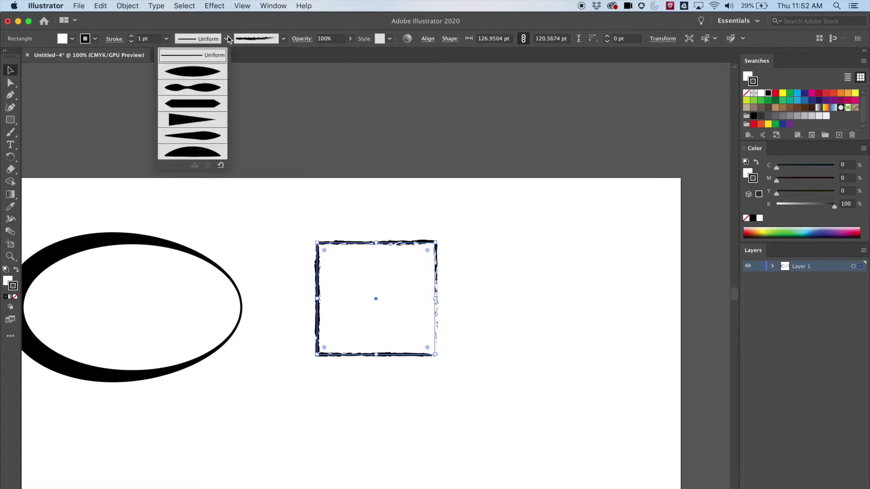
{"action": "left_click", "coordinate": [228, 39]}
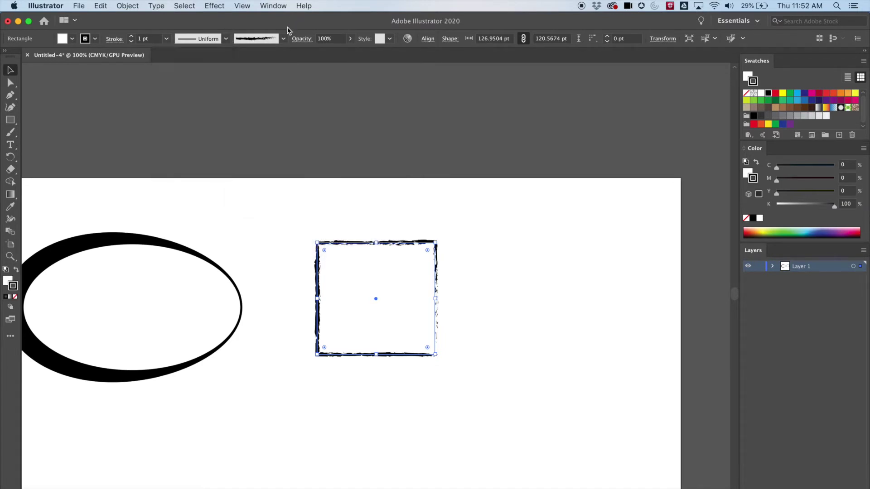
- Open the Arrows_Special brush library, enlarge it to show more brushes and place it clear of the rectangle
{"action": "left_click", "coordinate": [284, 39]}
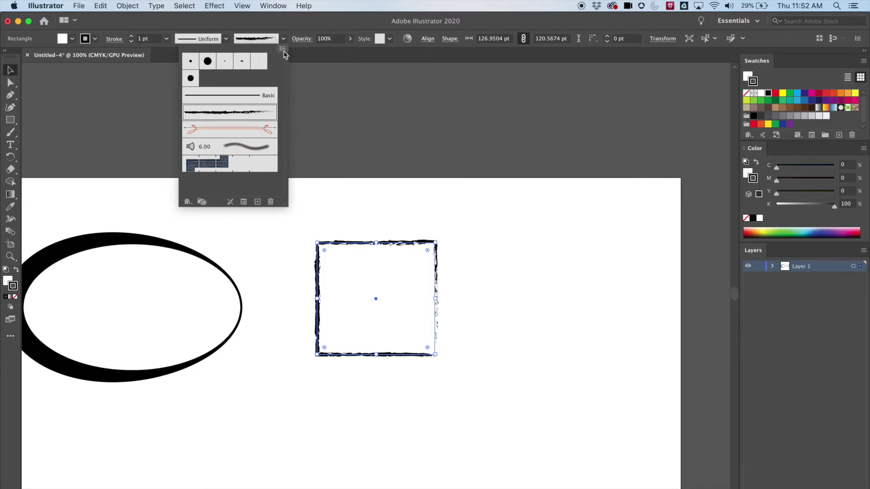
{"action": "left_click", "coordinate": [283, 49]}
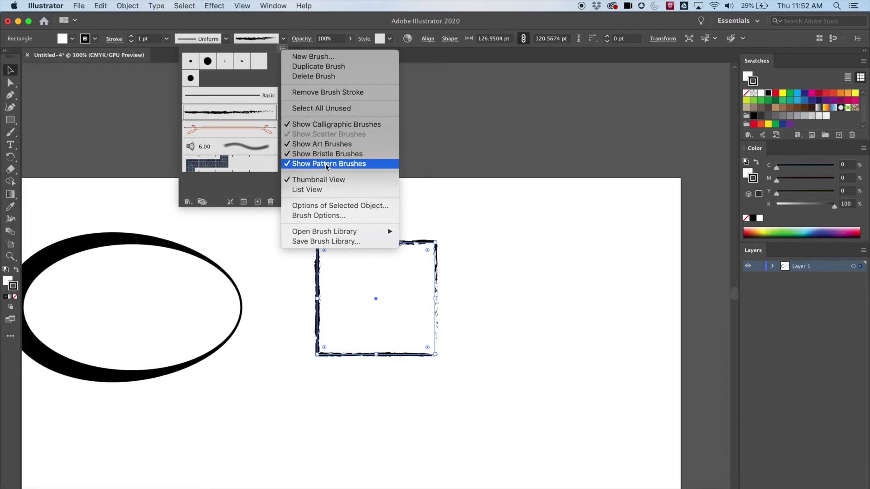
{"action": "mouse_move", "coordinate": [326, 233]}
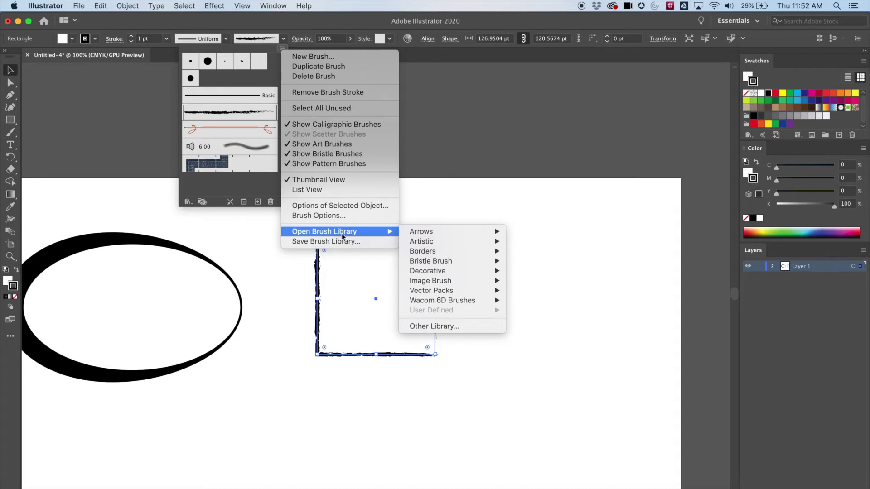
{"action": "mouse_move", "coordinate": [427, 235]}
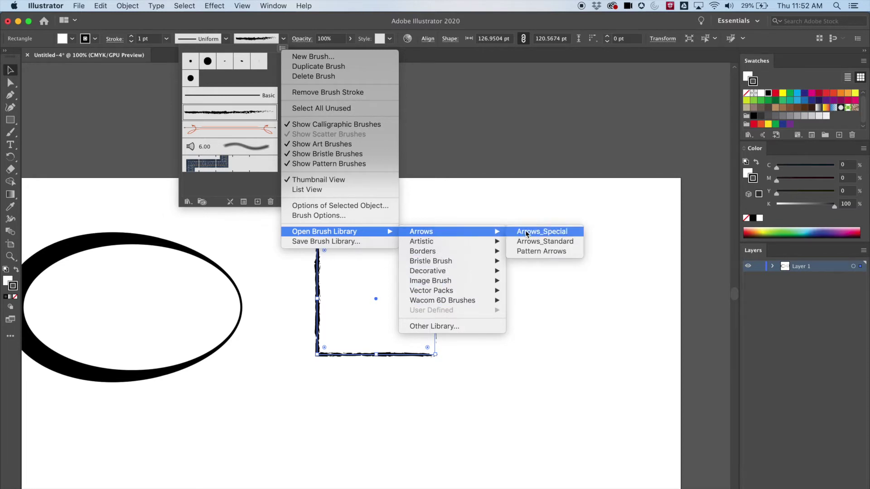
{"action": "left_click", "coordinate": [536, 234]}
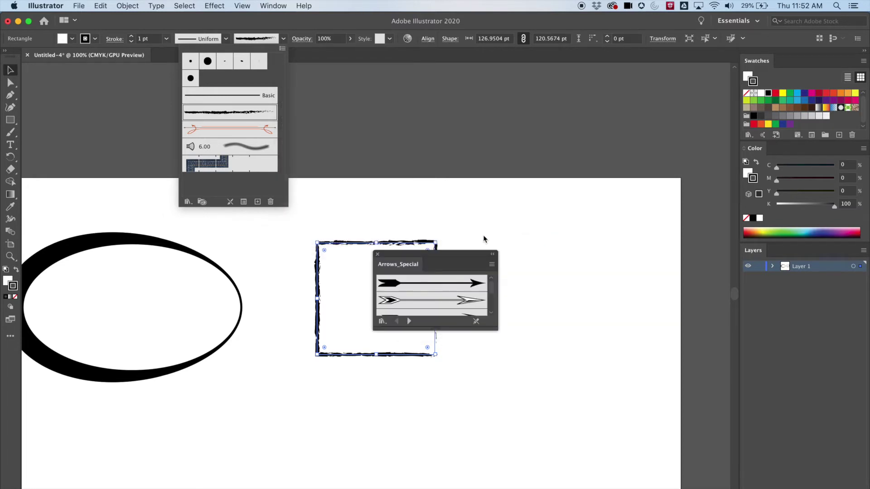
{"action": "left_click", "coordinate": [545, 187]}
{"action": "mouse_move", "coordinate": [422, 256]}
{"action": "left_mouse_down"}
{"action": "mouse_move", "coordinate": [344, 214]}
{"action": "mouse_move", "coordinate": [246, 69]}
{"action": "left_mouse_up"}
{"action": "mouse_move", "coordinate": [319, 140]}
{"action": "left_mouse_down"}
{"action": "mouse_move", "coordinate": [319, 303]}
{"action": "mouse_move", "coordinate": [307, 421]}
{"action": "mouse_move", "coordinate": [369, 487]}
{"action": "mouse_move", "coordinate": [361, 488]}
{"action": "mouse_move", "coordinate": [315, 391]}
{"action": "mouse_move", "coordinate": [316, 401]}
{"action": "mouse_move", "coordinate": [326, 335]}
{"action": "left_mouse_up"}
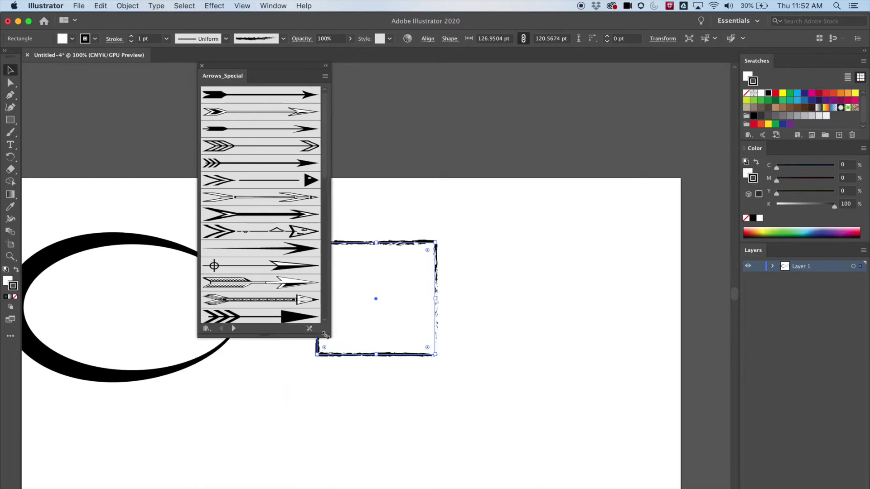
{"action": "left_click_drag", "start_coordinate": [229, 65], "coordinate": [141, 58]}
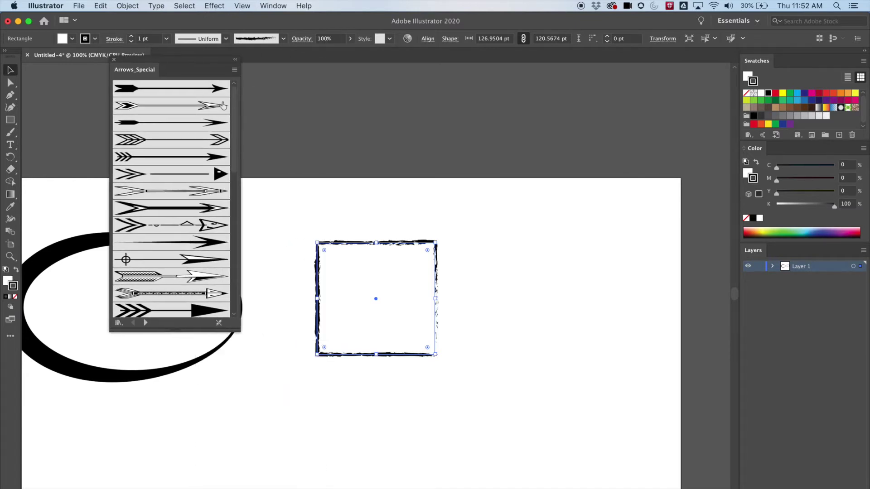
- Apply the Arrow 2.01 brush to the rectangle's stroke and set the stroke weight to 3 pt
{"action": "mouse_move", "coordinate": [234, 142]}
{"action": "left_mouse_down"}
{"action": "mouse_move", "coordinate": [232, 281]}
{"action": "mouse_move", "coordinate": [211, 39]}
{"action": "left_mouse_up"}
{"action": "left_click_drag", "start_coordinate": [308, 209], "coordinate": [417, 343]}
{"action": "left_click", "coordinate": [161, 87]}
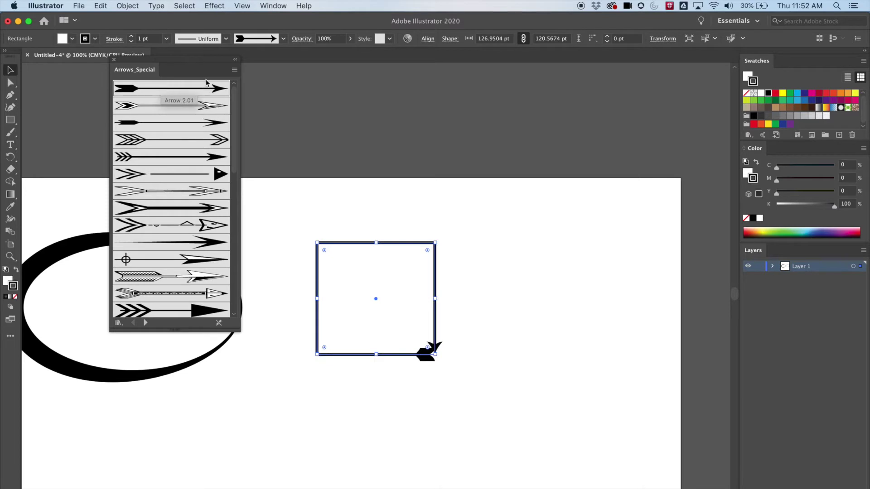
{"action": "left_click", "coordinate": [132, 37]}
{"action": "left_click", "coordinate": [131, 37]}
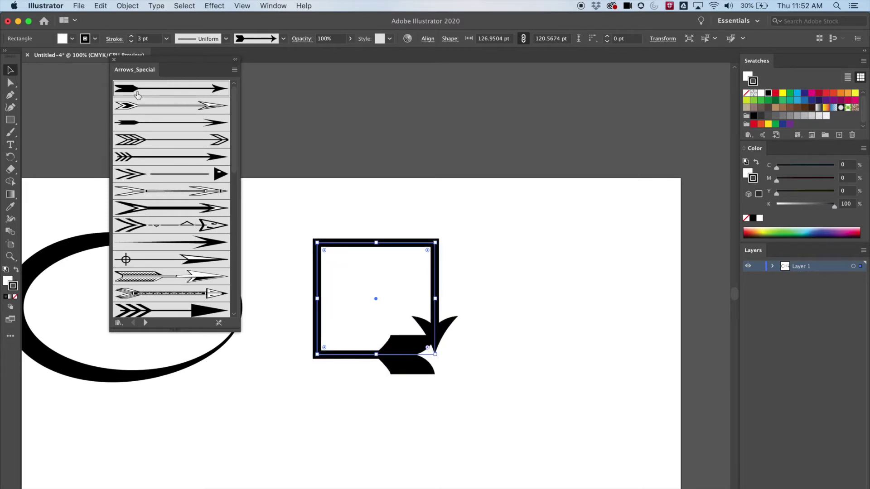
- Try several other black and outlined arrow brushes from the Arrows_Special library on the rectangle's stroke
{"action": "left_click", "coordinate": [140, 106]}
{"action": "left_click", "coordinate": [147, 140]}
{"action": "left_click", "coordinate": [152, 157]}
{"action": "left_click", "coordinate": [159, 193]}
{"action": "left_click", "coordinate": [164, 243]}
- Apply the yellow zigzag arrow brush to the rectangle's stroke and set the stroke weight to 1 pt
{"action": "scroll", "coordinate": [166, 255], "scroll_direction": "down", "scroll_amount": 10}
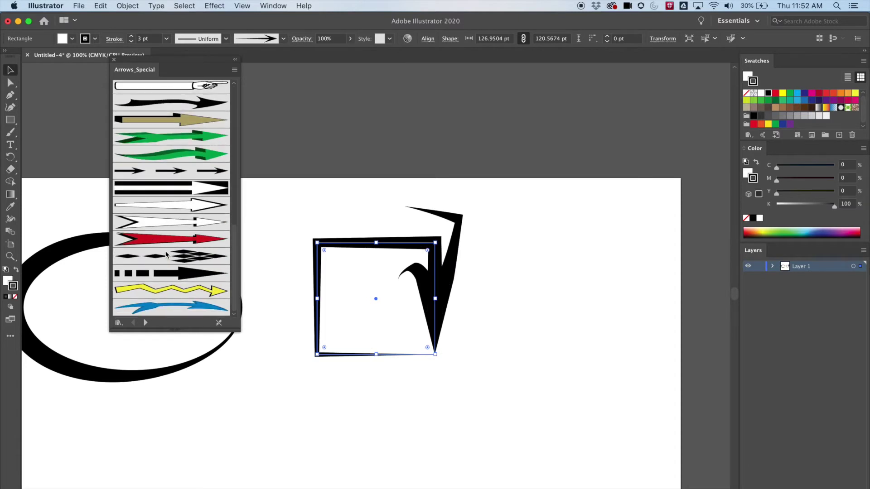
{"action": "left_click", "coordinate": [168, 187]}
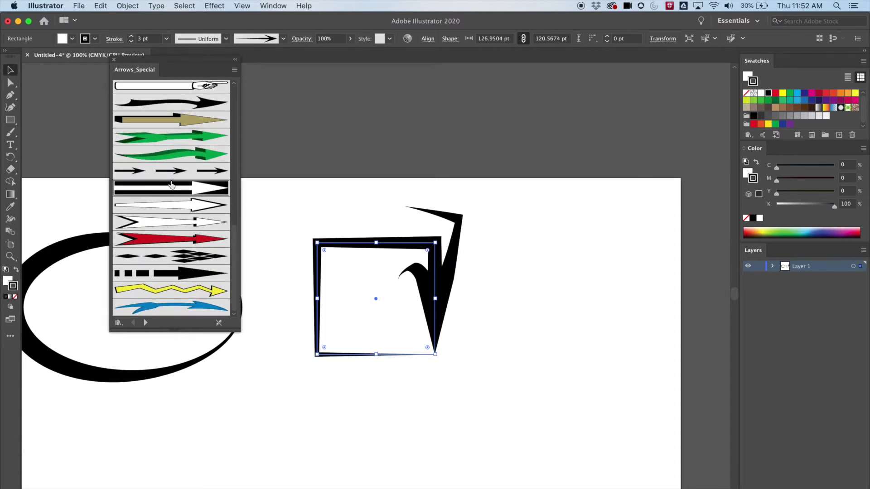
{"action": "left_click", "coordinate": [170, 239]}
{"action": "left_click", "coordinate": [172, 273]}
{"action": "left_click", "coordinate": [172, 290]}
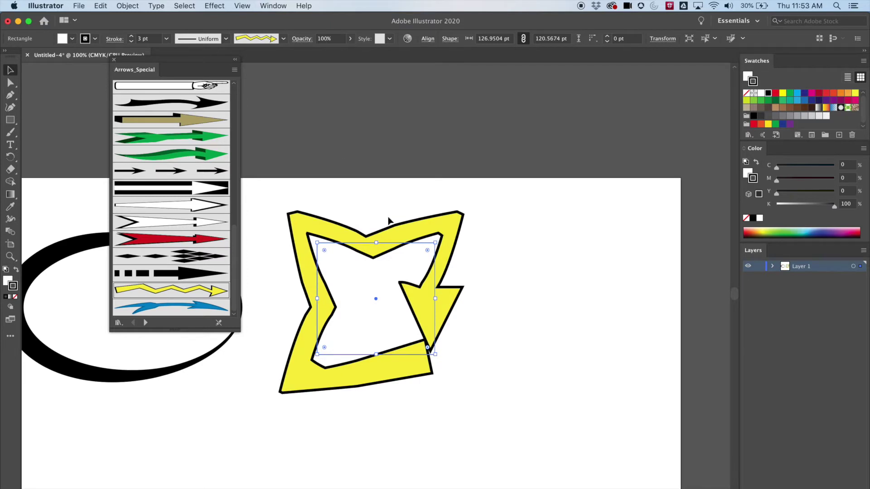
{"action": "left_click", "coordinate": [131, 42]}
{"action": "left_click", "coordinate": [132, 42]}
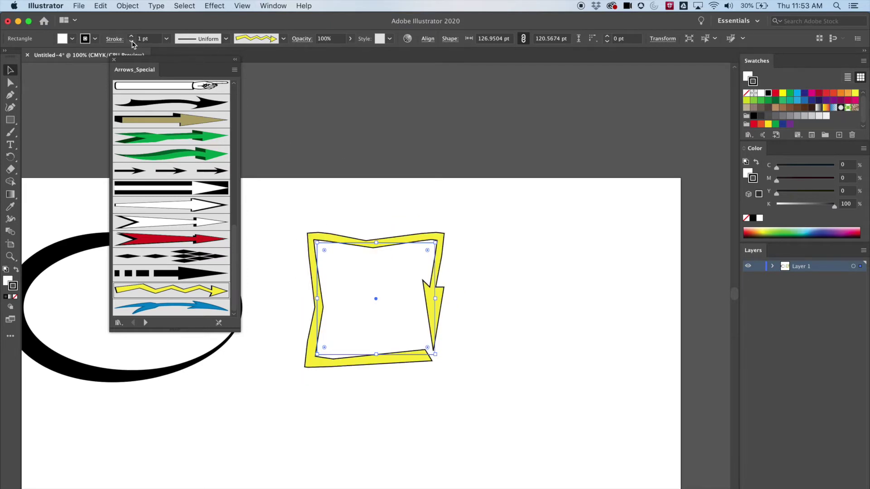
- Close the Arrows_Special library, open the Pattern Arrows brush library and enlarge it to show more brushes
{"action": "left_click", "coordinate": [114, 60]}
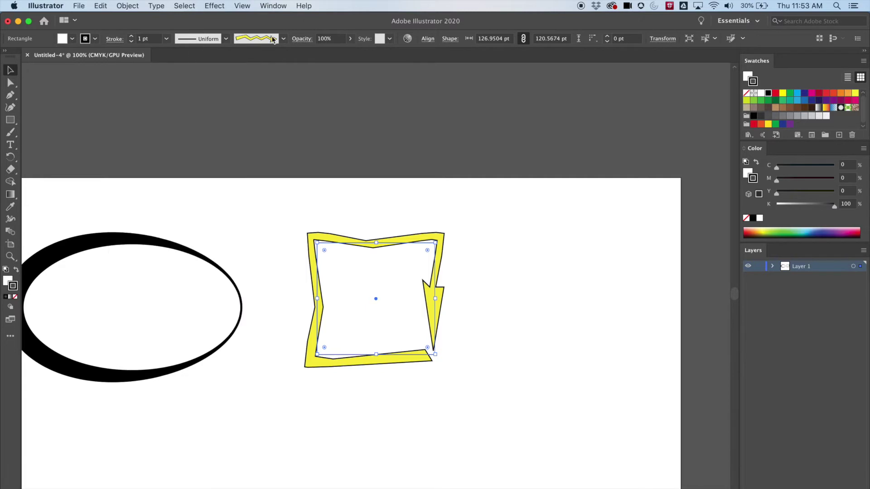
{"action": "left_click", "coordinate": [283, 39]}
{"action": "left_click", "coordinate": [282, 48]}
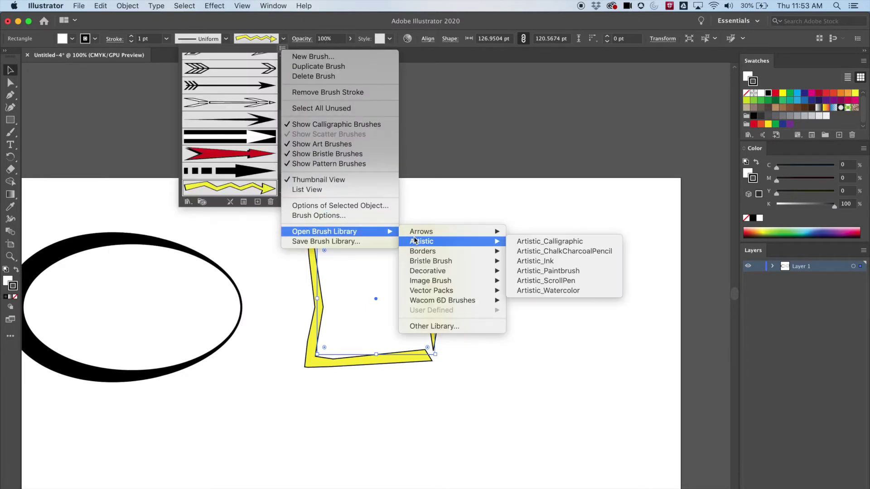
{"action": "mouse_move", "coordinate": [417, 233]}
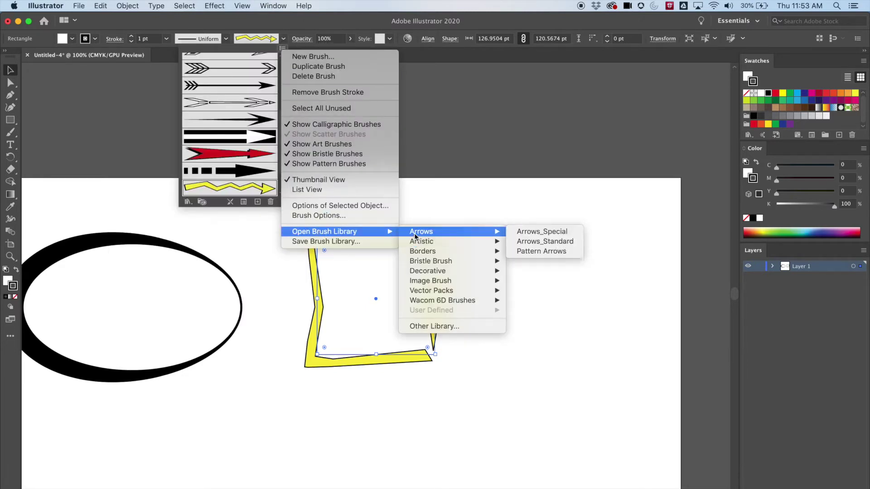
{"action": "left_click", "coordinate": [544, 252]}
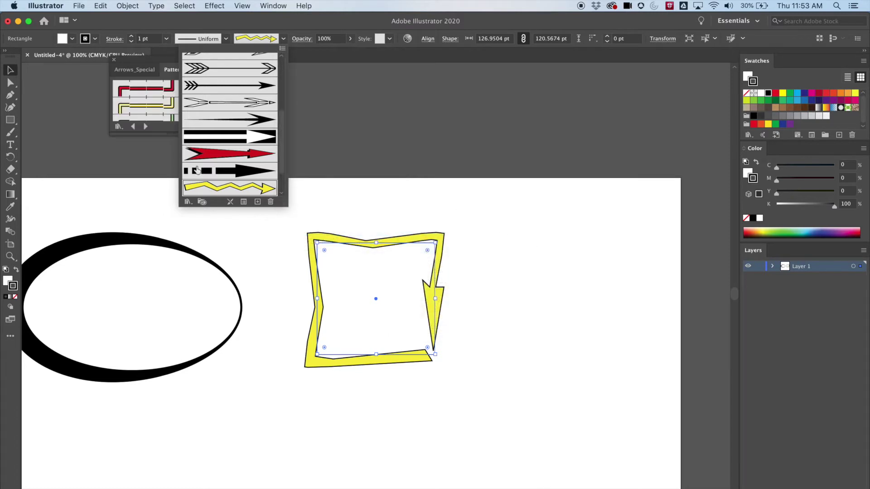
{"action": "left_click", "coordinate": [167, 135]}
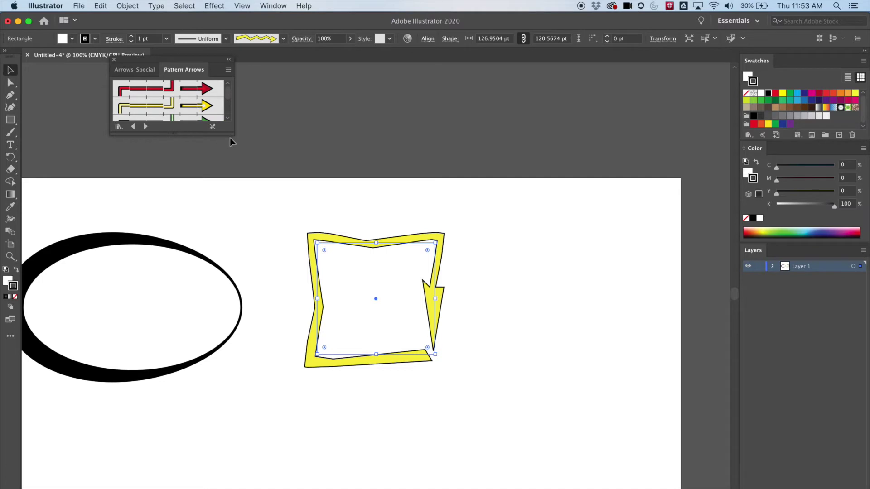
{"action": "left_click_drag", "start_coordinate": [233, 134], "coordinate": [242, 309]}
- Apply the Green Arrow Brush to the rectangle, replace it with the gray arrow pattern brush, and set the stroke weight to 7 pt
{"action": "left_click", "coordinate": [183, 120]}
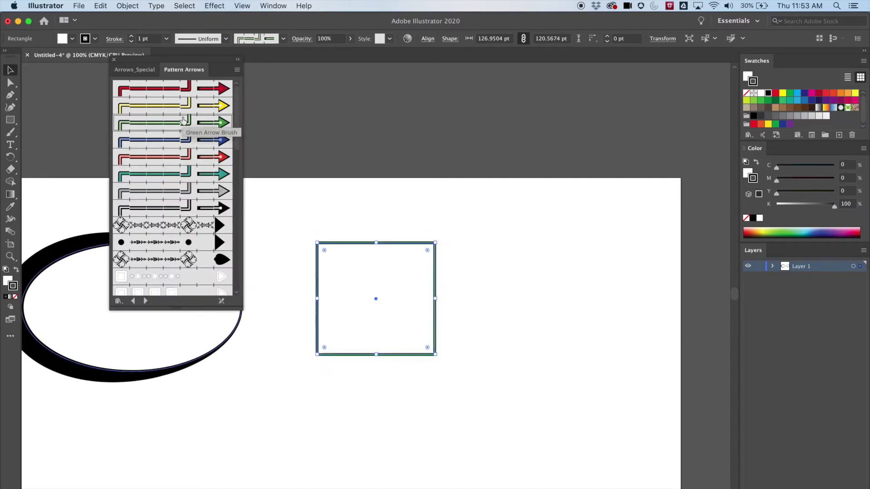
{"action": "left_click", "coordinate": [385, 361]}
{"action": "left_click_drag", "start_coordinate": [384, 361], "coordinate": [324, 225]}
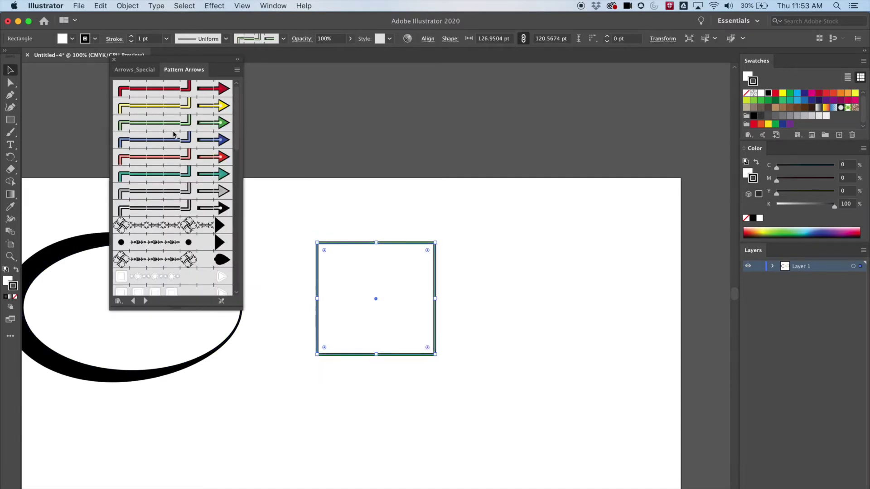
{"action": "left_click", "coordinate": [169, 188]}
{"action": "left_click", "coordinate": [131, 36]}
{"action": "left_click", "coordinate": [131, 36]}
{"action": "left_click", "coordinate": [132, 36]}
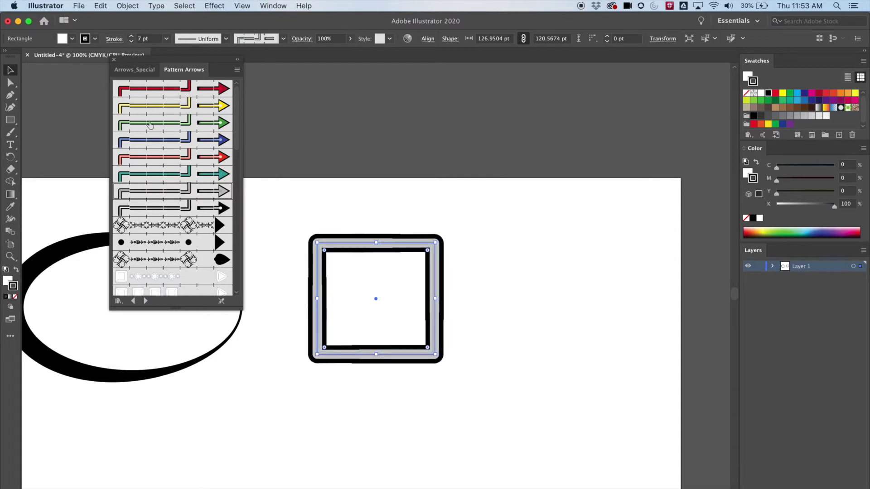
- Try other colored arrow pattern brushes on the rectangle's stroke, and return to the gray one
{"action": "left_click", "coordinate": [158, 138]}
{"action": "left_click", "coordinate": [217, 193]}
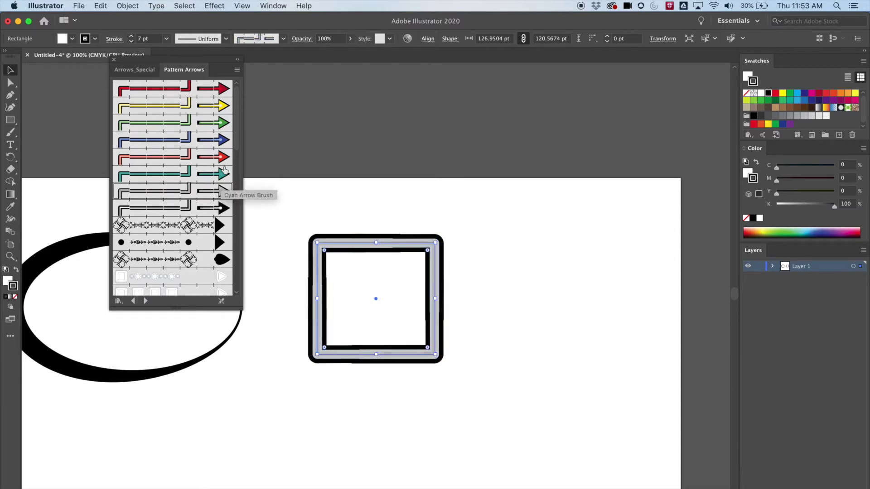
{"action": "left_click", "coordinate": [223, 173]}
{"action": "left_click", "coordinate": [211, 122]}
{"action": "left_click", "coordinate": [210, 106]}
{"action": "left_click", "coordinate": [158, 191]}
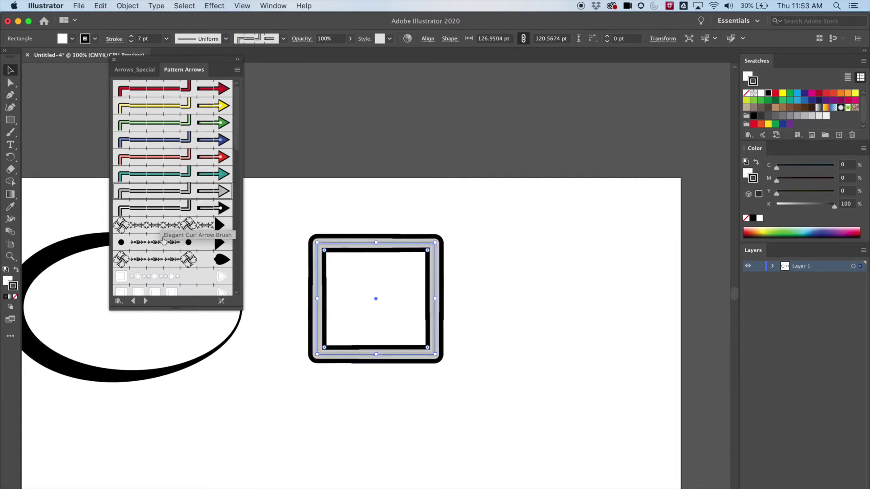
- Try the ornamental pattern brushes, including Elegant Curl Arrow Brush, on the rectangle, then apply the yellow arrow pattern brush and deselect
{"action": "left_click", "coordinate": [164, 241]}
{"action": "left_click", "coordinate": [181, 277]}
{"action": "left_click", "coordinate": [190, 226]}
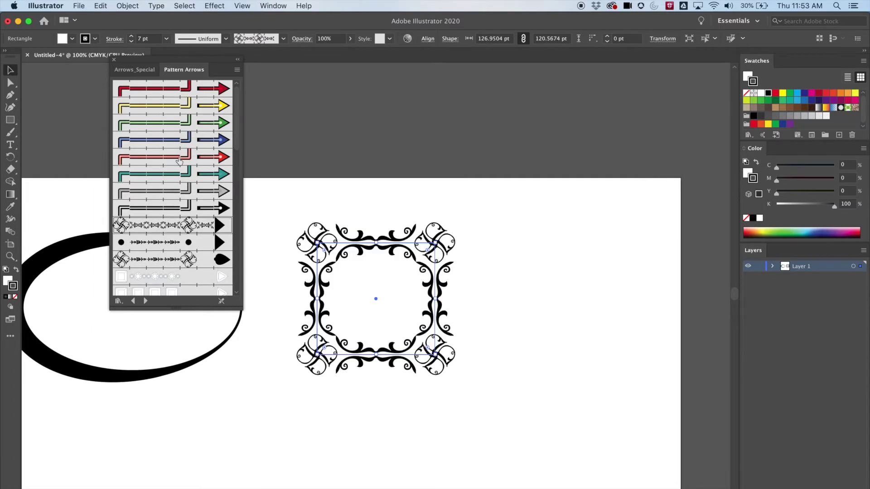
{"action": "left_click", "coordinate": [172, 144]}
{"action": "left_click", "coordinate": [169, 113]}
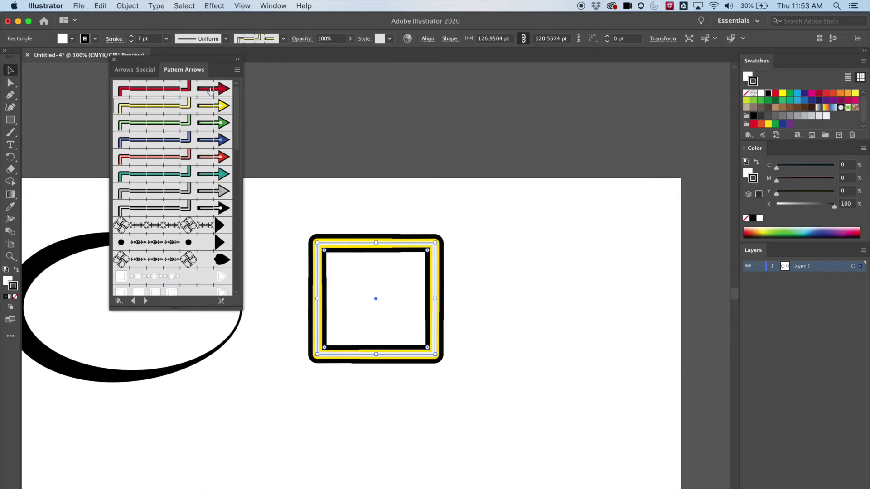
{"action": "left_click", "coordinate": [280, 112]}
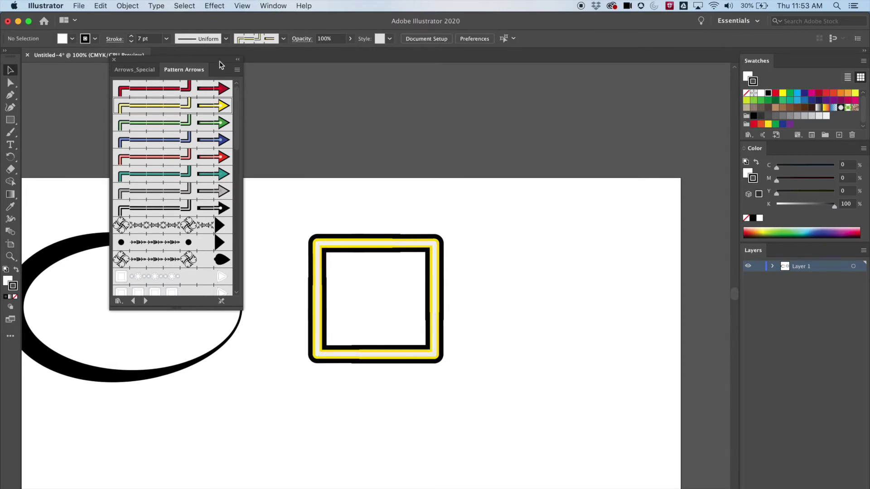
- Draw a nearly horizontal line about 155 pt long above the rectangle and give it the yellow arrow pattern brush
{"action": "left_click_drag", "start_coordinate": [134, 62], "coordinate": [100, 62]}
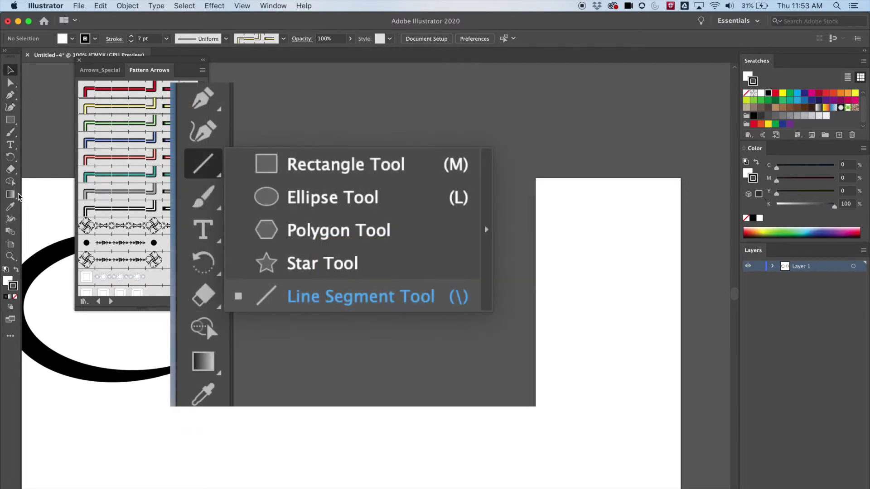
{"action": "left_click", "coordinate": [17, 124]}
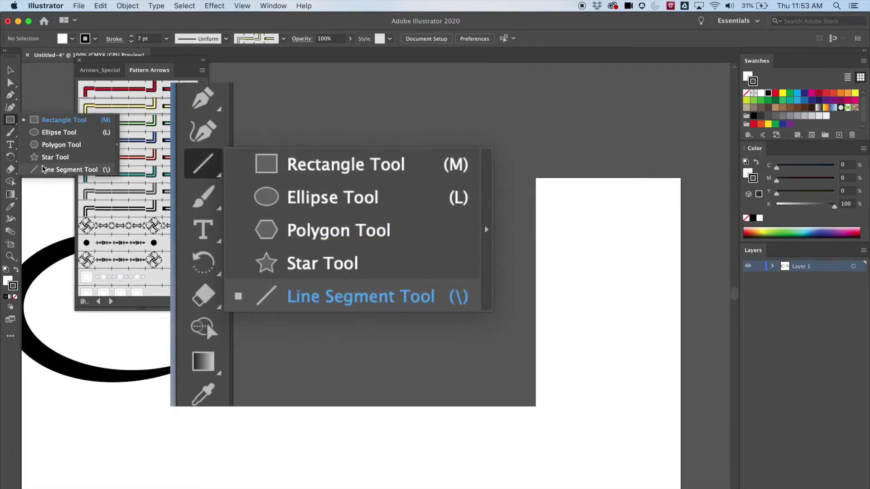
{"action": "left_click", "coordinate": [68, 170]}
{"action": "left_click_drag", "start_coordinate": [419, 211], "coordinate": [546, 212]}
{"action": "left_click", "coordinate": [119, 110]}
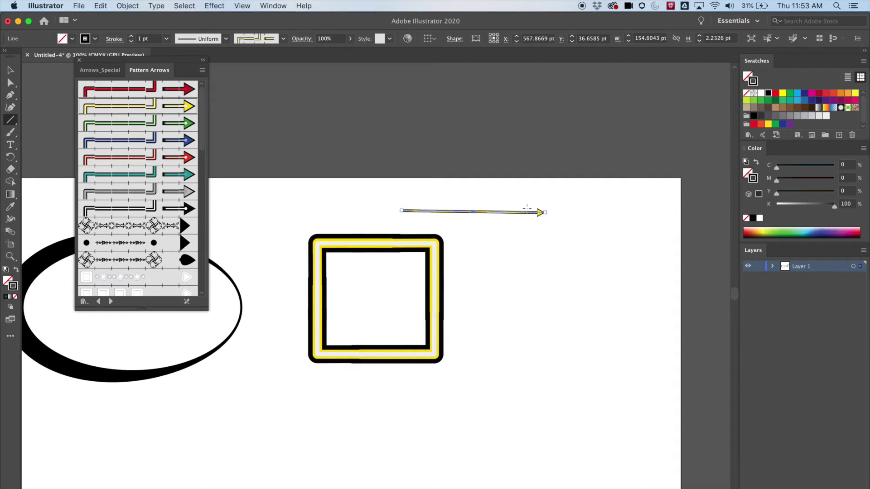
{"action": "key", "text": "v"}
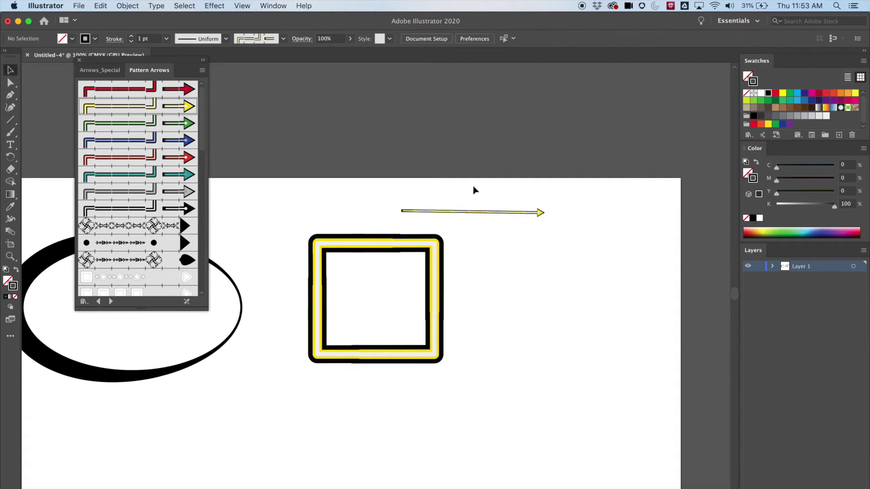
- Set the arrow line's stroke weight to 8 pt, and select the rectangle briefly to compare its stroke
{"action": "left_click", "coordinate": [132, 38]}
{"action": "left_click", "coordinate": [132, 38]}
{"action": "left_click", "coordinate": [131, 38]}
{"action": "left_click", "coordinate": [132, 38]}
{"action": "left_click", "coordinate": [132, 38]}
{"action": "left_click", "coordinate": [131, 39]}
{"action": "left_click", "coordinate": [132, 38]}
{"action": "left_click", "coordinate": [340, 254]}
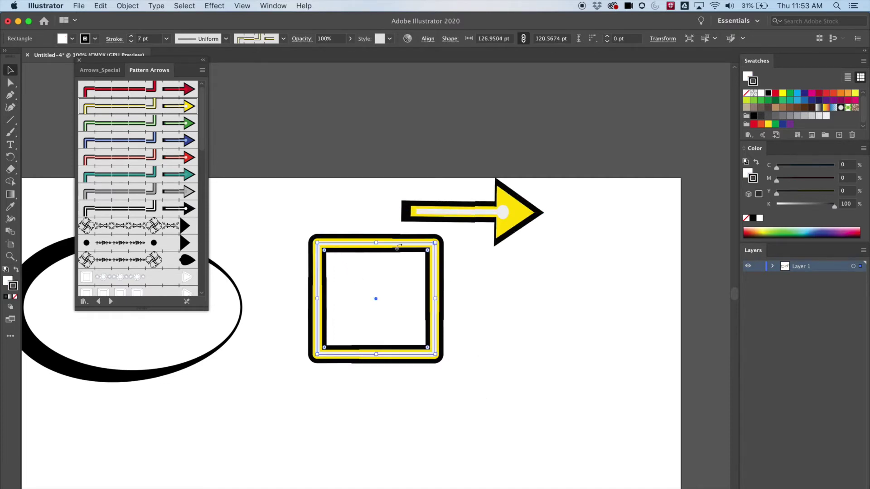
{"action": "left_click", "coordinate": [398, 144]}
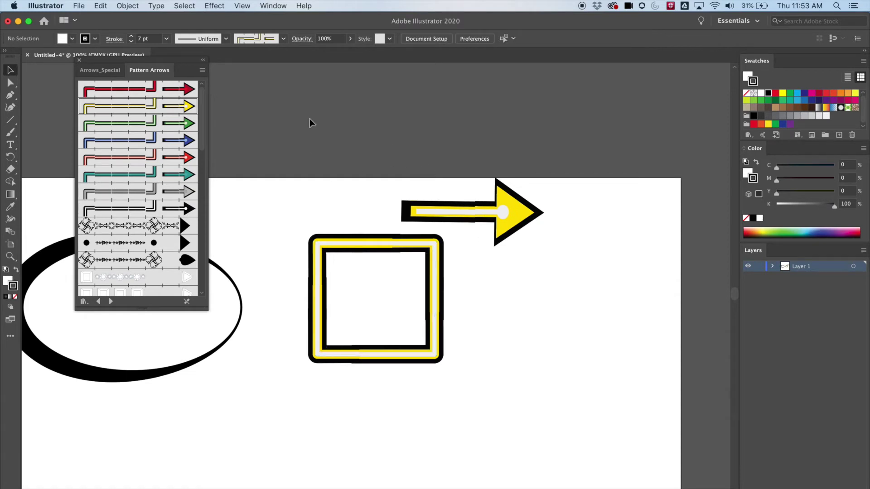
- Select the yellow arrow line and open the Artistic_Paintbrush brush library
{"action": "left_click", "coordinate": [506, 215]}
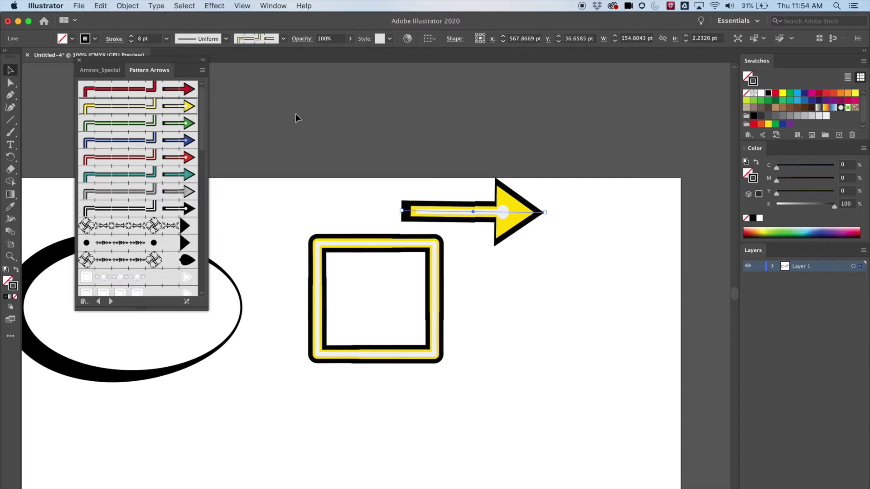
{"action": "left_click", "coordinate": [284, 39]}
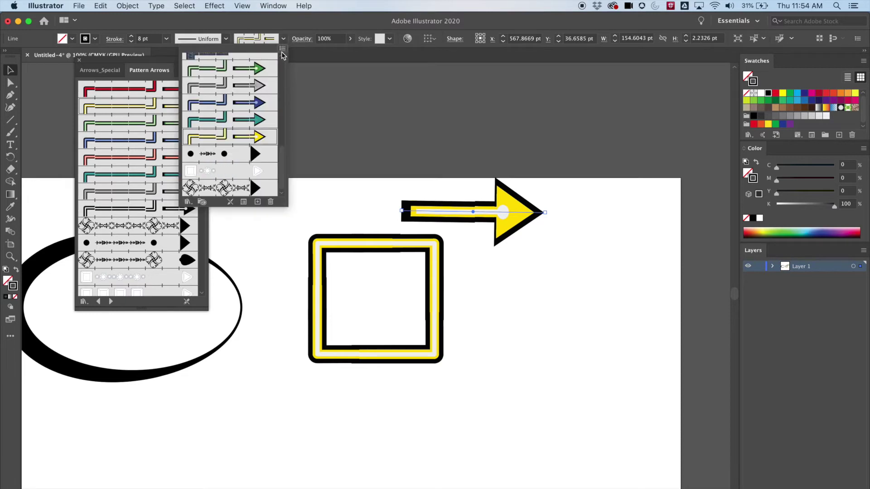
{"action": "left_click", "coordinate": [283, 48]}
{"action": "mouse_move", "coordinate": [340, 232]}
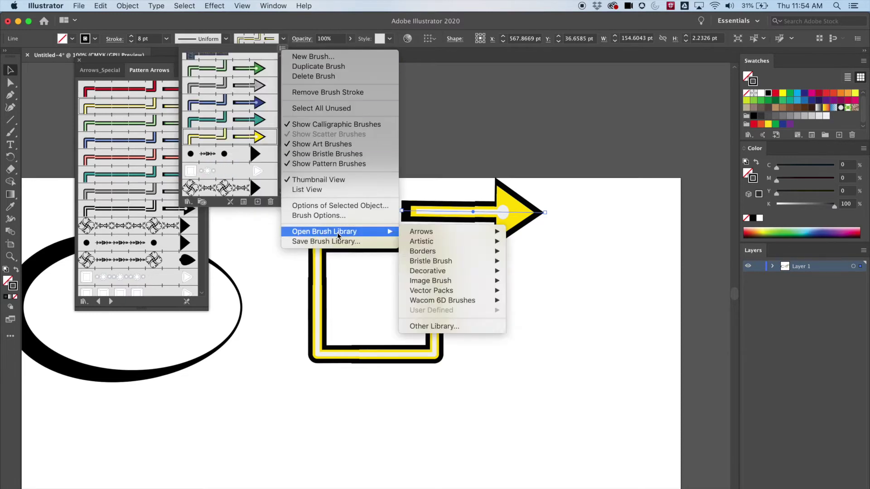
{"action": "mouse_move", "coordinate": [469, 244]}
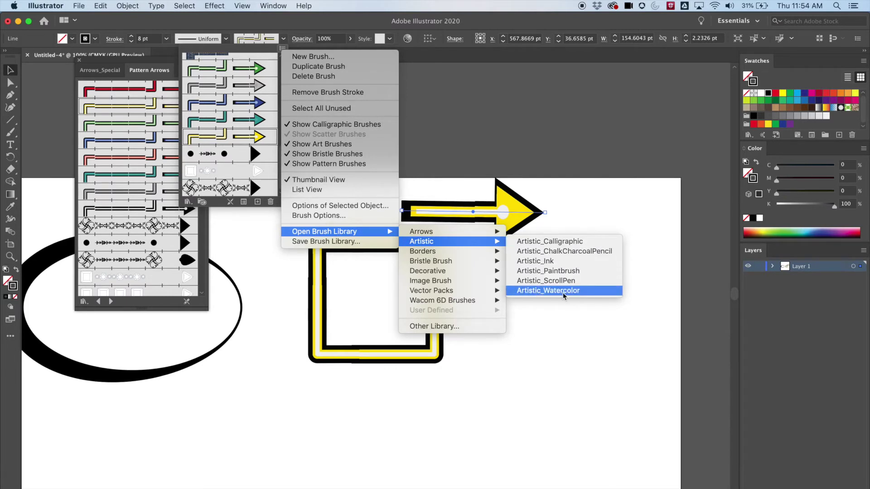
{"action": "left_click", "coordinate": [545, 272]}
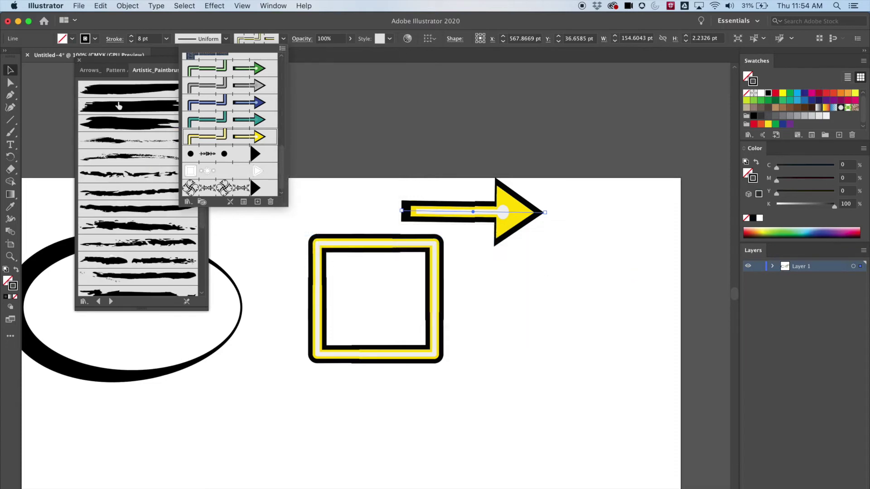
- Apply several Artistic_Paintbrush brushes to the rectangle's stroke, ending with the broken dry-brush stroke
{"action": "left_click", "coordinate": [311, 249]}
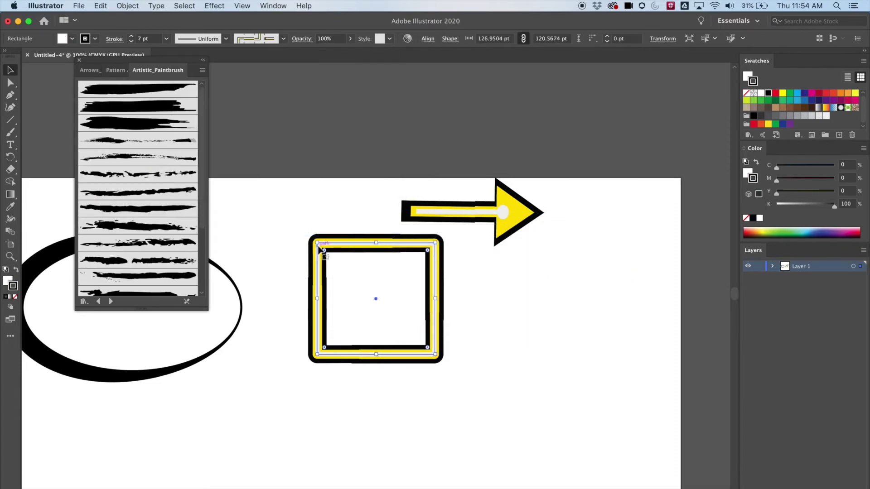
{"action": "left_click", "coordinate": [126, 118]}
{"action": "left_click", "coordinate": [123, 158]}
{"action": "left_click", "coordinate": [125, 192]}
{"action": "left_click", "coordinate": [127, 226]}
{"action": "left_click", "coordinate": [138, 243]}
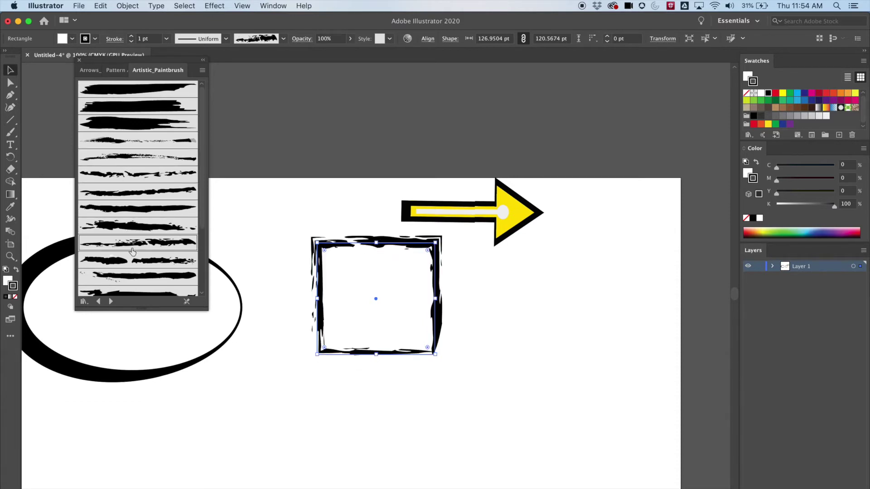
- Try heavier paintbrush strokes on the rectangle, return to the broken dry-brush one, and move the rectangle up beside the arrow line
{"action": "scroll", "coordinate": [148, 202], "scroll_direction": "down", "scroll_amount": 3}
{"action": "left_click", "coordinate": [143, 251]}
{"action": "left_click", "coordinate": [144, 219]}
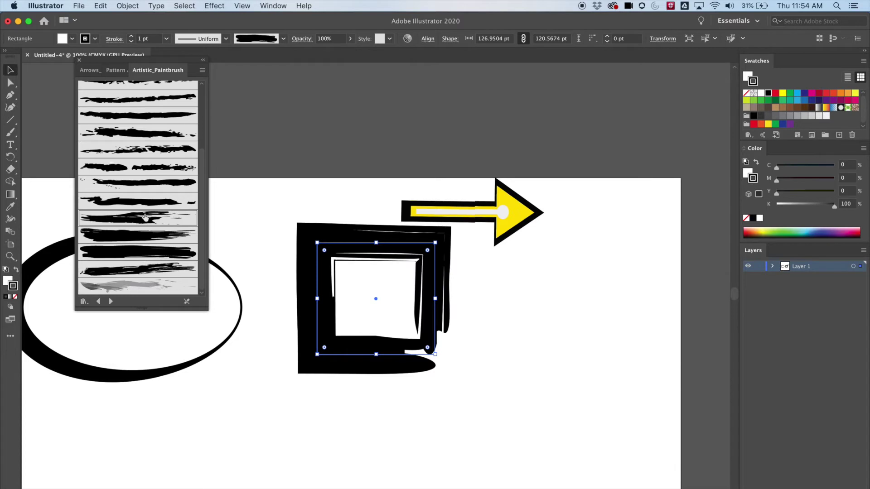
{"action": "left_click", "coordinate": [143, 150]}
{"action": "left_click", "coordinate": [391, 146]}
{"action": "left_click_drag", "start_coordinate": [351, 244], "coordinate": [286, 193]}
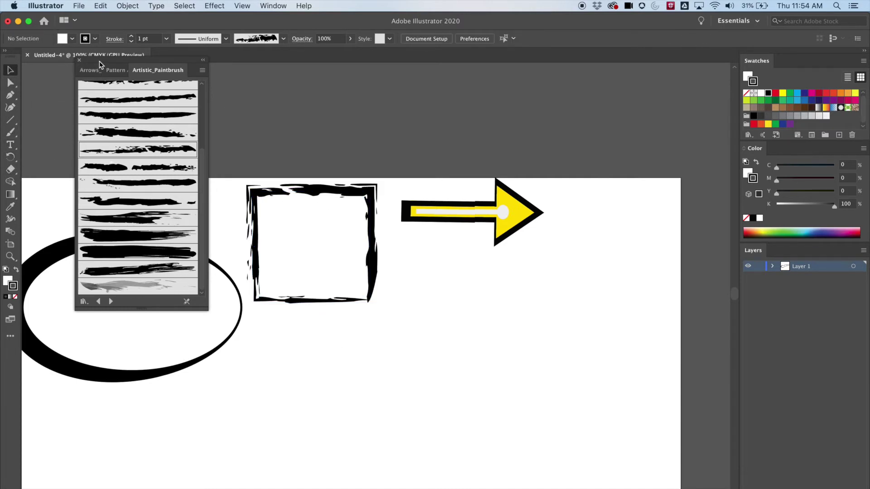
- Look through the open Pattern Arrows, Artistic_Paintbrush and Arrows_Special brush libraries
{"action": "left_click", "coordinate": [90, 71]}
{"action": "left_click", "coordinate": [141, 70]}
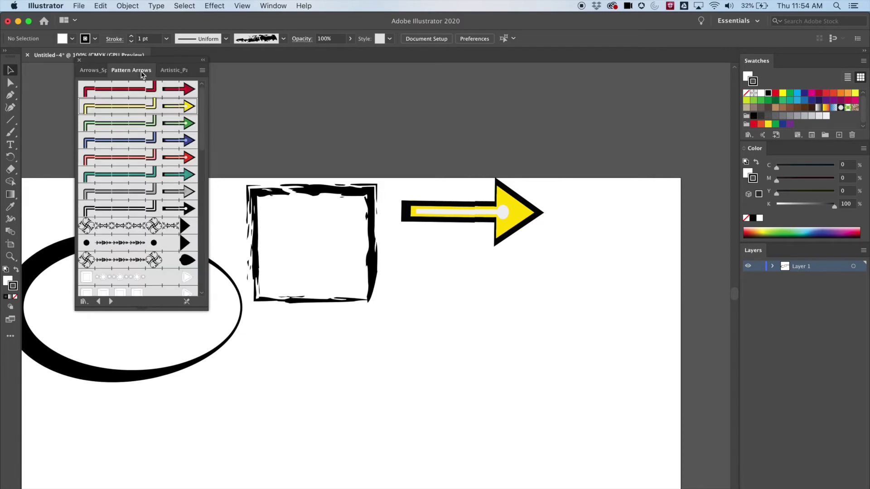
{"action": "left_click", "coordinate": [167, 71]}
{"action": "left_click", "coordinate": [116, 70]}
{"action": "left_click", "coordinate": [91, 73]}
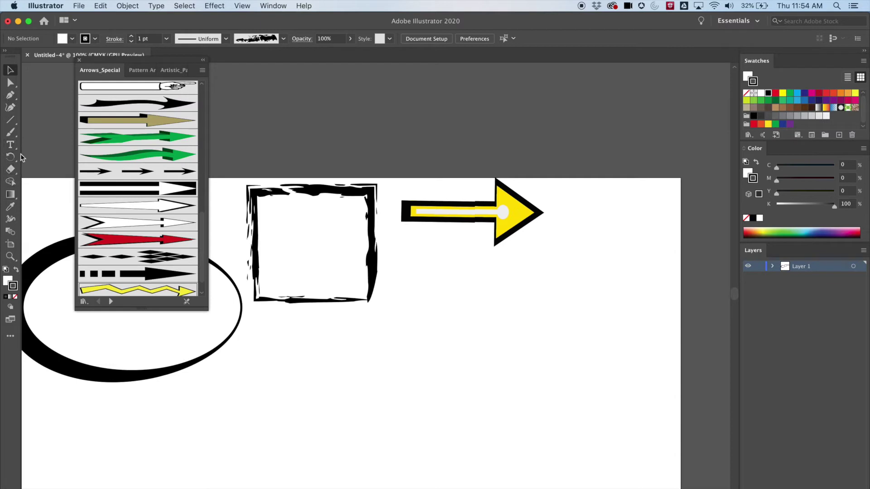
- Draw a pentagon about 113 pt wide and 107 pt high below the arrow line with the Polygon tool
{"action": "left_click", "coordinate": [11, 120]}
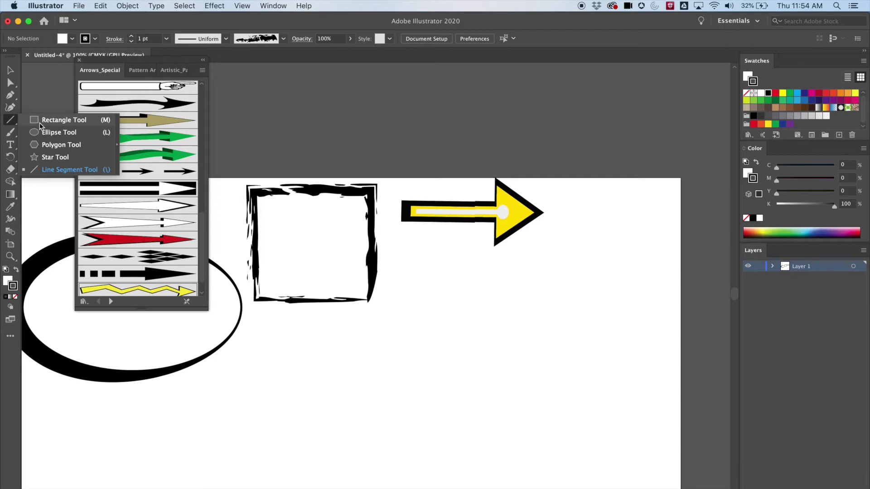
{"action": "left_click", "coordinate": [44, 145]}
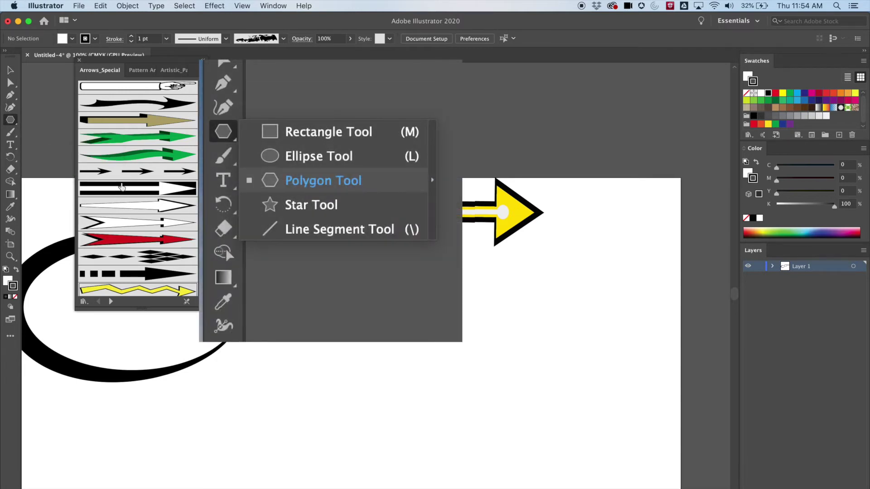
{"action": "mouse_move", "coordinate": [426, 290]}
{"action": "left_mouse_down"}
{"action": "mouse_move", "coordinate": [510, 323]}
{"action": "mouse_move", "coordinate": [466, 328]}
{"action": "left_mouse_up"}
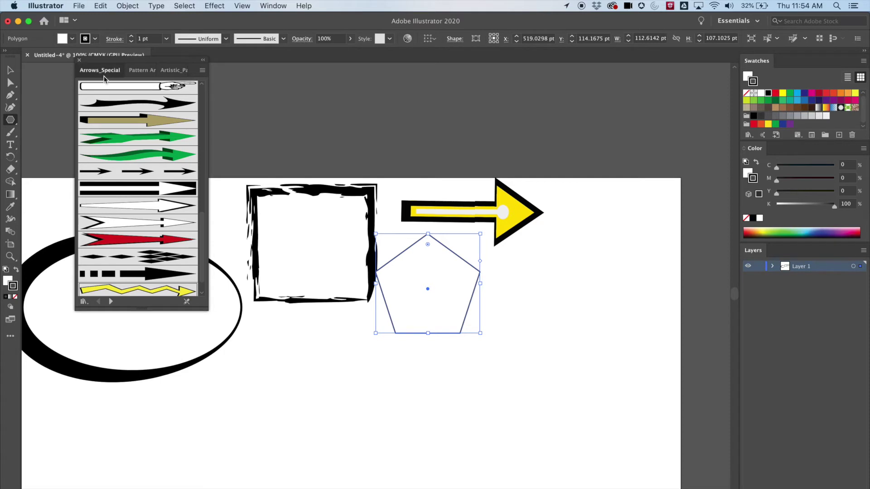
- Separate the Arrows_Special and Pattern Arrows libraries from the brush library group and close them
{"action": "left_click_drag", "start_coordinate": [108, 74], "coordinate": [340, 108]}
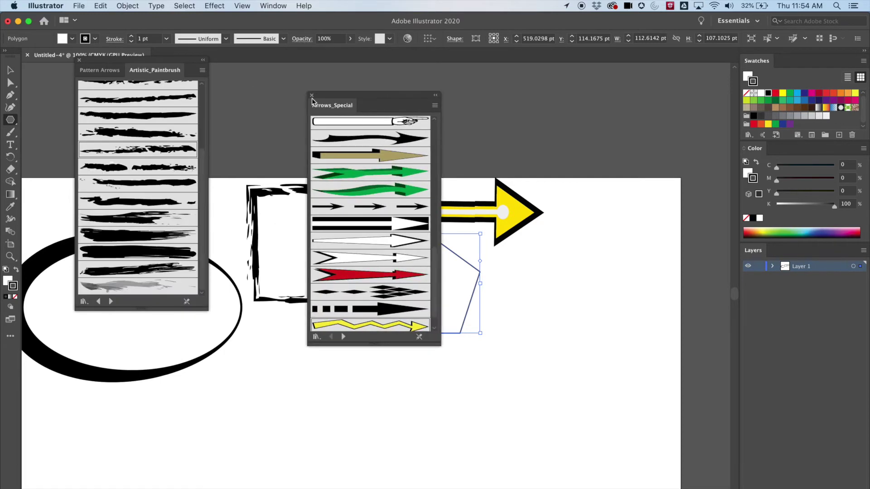
{"action": "left_click", "coordinate": [312, 96]}
{"action": "mouse_move", "coordinate": [99, 69]}
{"action": "left_mouse_down"}
{"action": "mouse_move", "coordinate": [289, 88]}
{"action": "mouse_move", "coordinate": [277, 86]}
{"action": "left_mouse_up"}
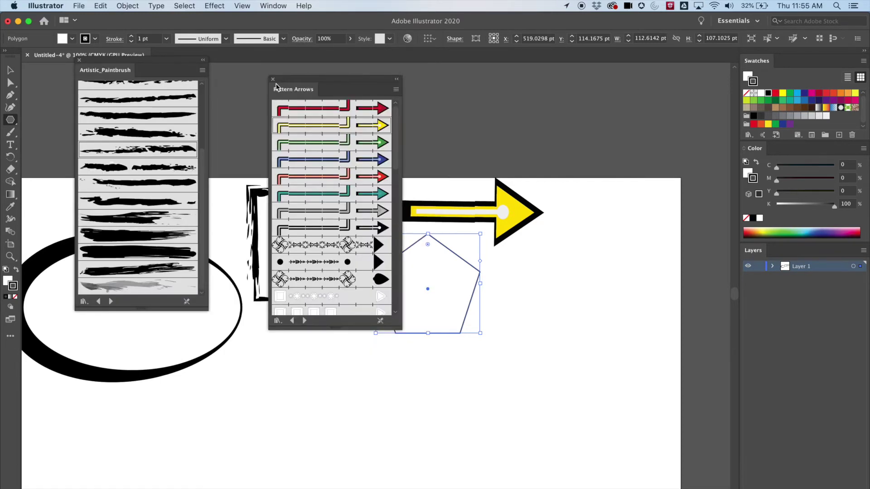
{"action": "left_click", "coordinate": [274, 79]}
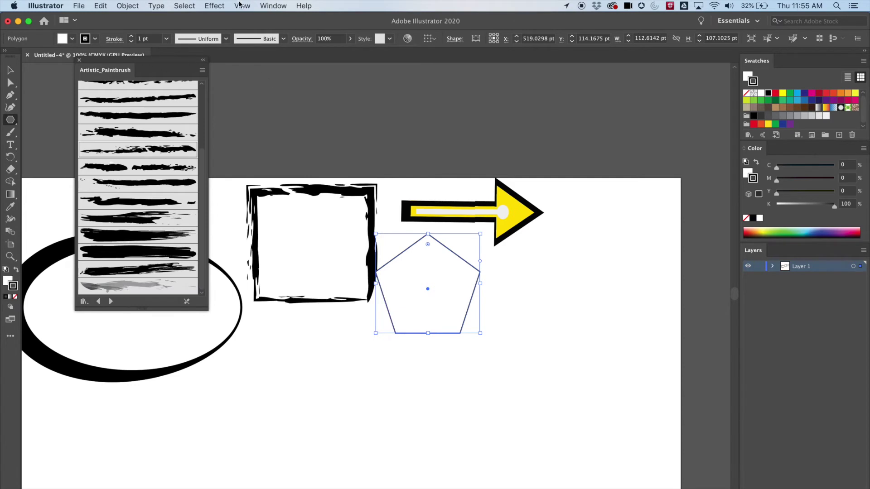
- Open the Decorative_Banners and Seals brush library for the selected pentagon
{"action": "left_click", "coordinate": [214, 6]}
{"action": "left_click", "coordinate": [347, 67]}
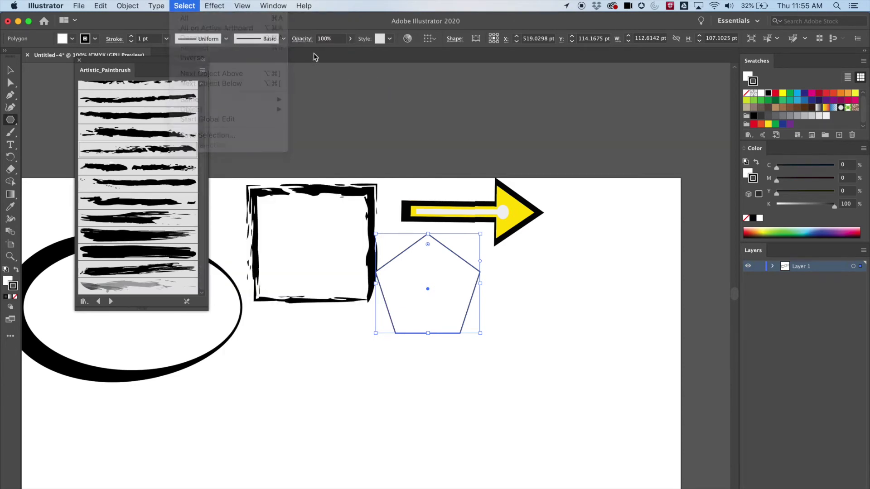
{"action": "left_click", "coordinate": [282, 39]}
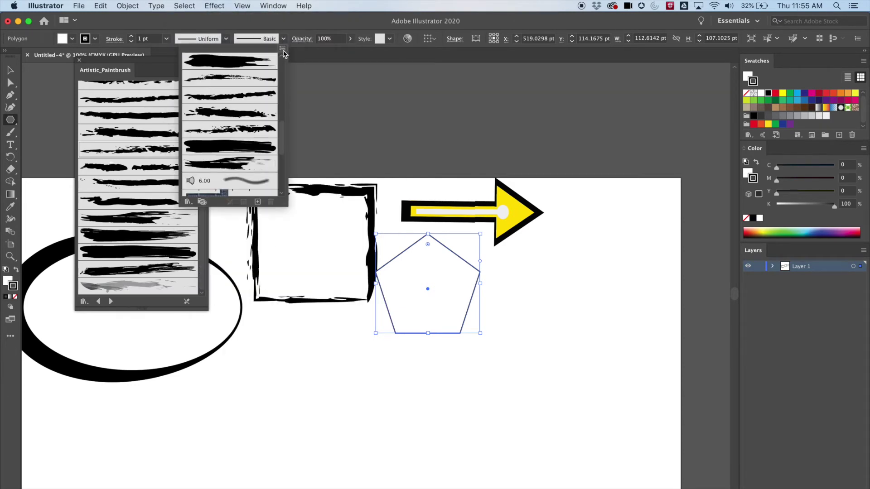
{"action": "left_click", "coordinate": [283, 51]}
{"action": "mouse_move", "coordinate": [335, 232]}
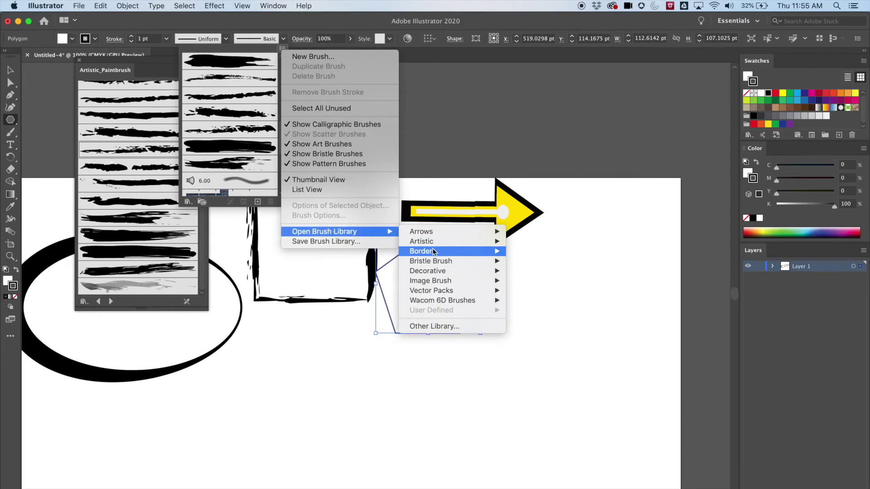
{"action": "mouse_move", "coordinate": [441, 263]}
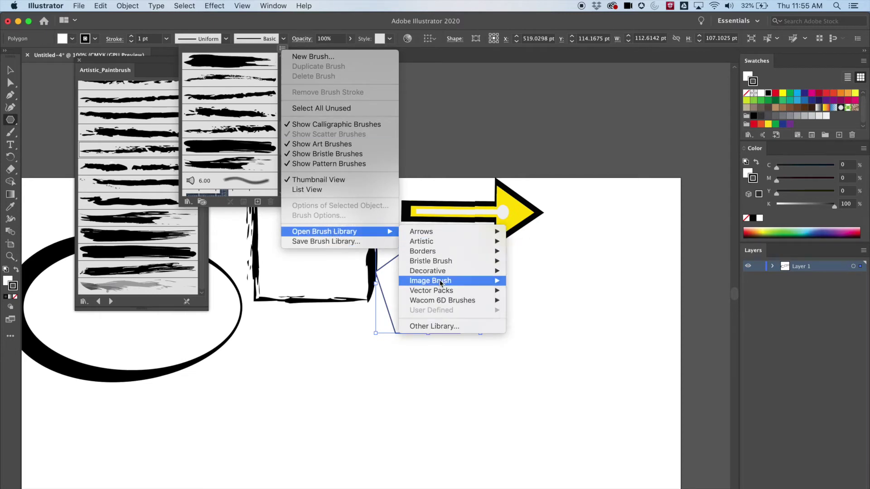
{"action": "mouse_move", "coordinate": [440, 284]}
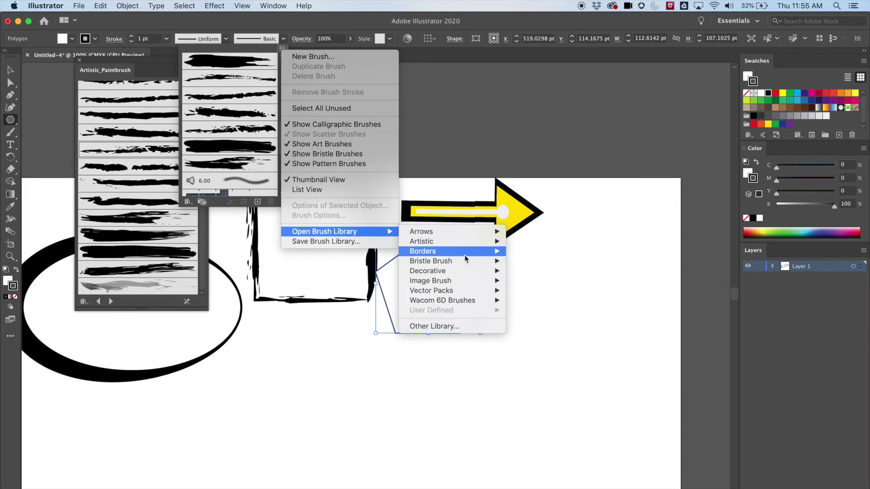
{"action": "mouse_move", "coordinate": [474, 271]}
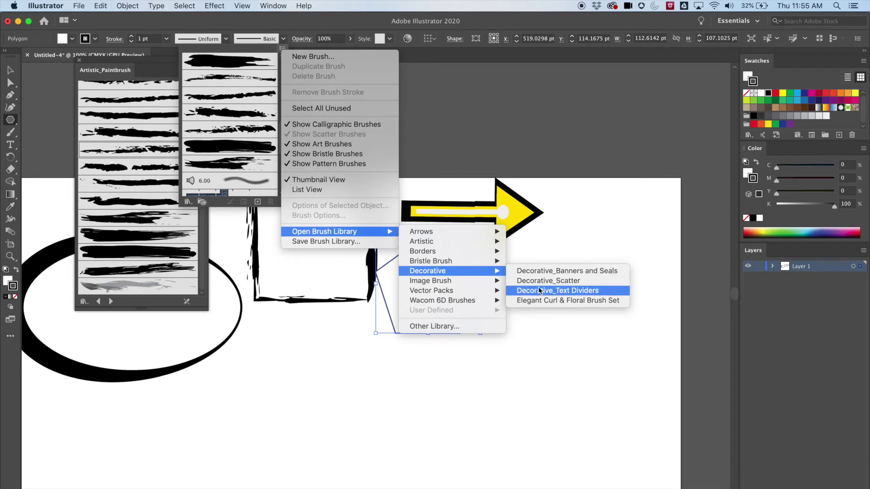
{"action": "left_click", "coordinate": [547, 274]}
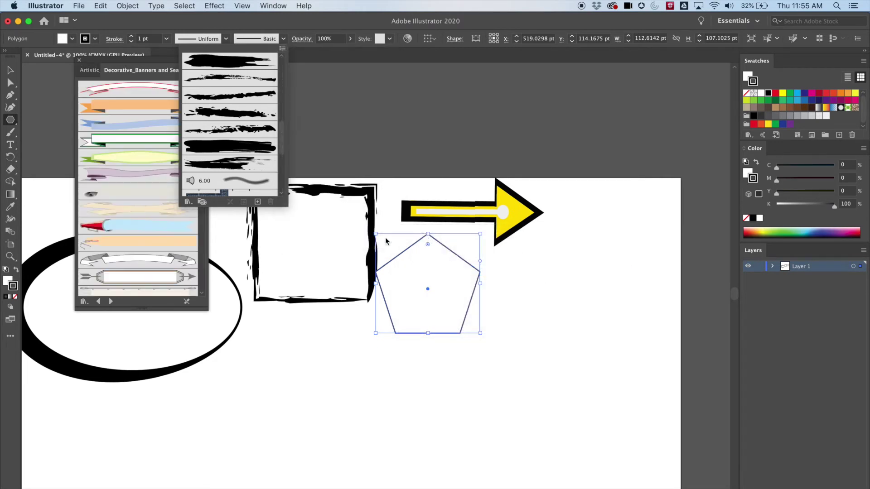
- Try several banner brushes on the pentagon, including the orange, parchment and pencil-like ones, ending with the green-outlined white banner
{"action": "left_click", "coordinate": [132, 107]}
{"action": "left_click", "coordinate": [130, 110]}
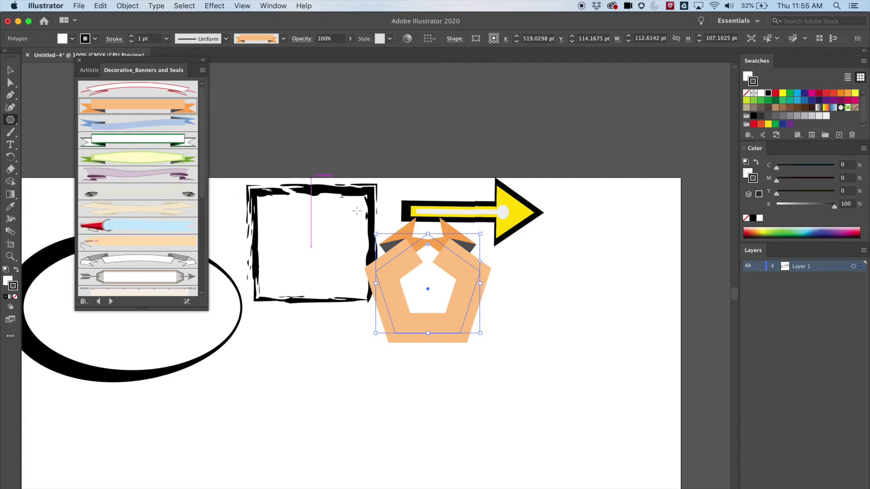
{"action": "left_click", "coordinate": [126, 141]}
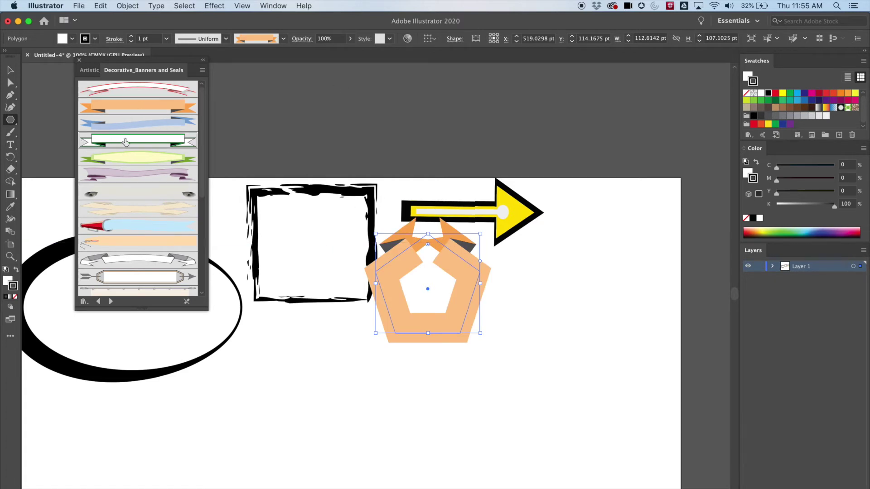
{"action": "left_click", "coordinate": [123, 166]}
{"action": "left_click", "coordinate": [124, 204]}
{"action": "left_click", "coordinate": [116, 223]}
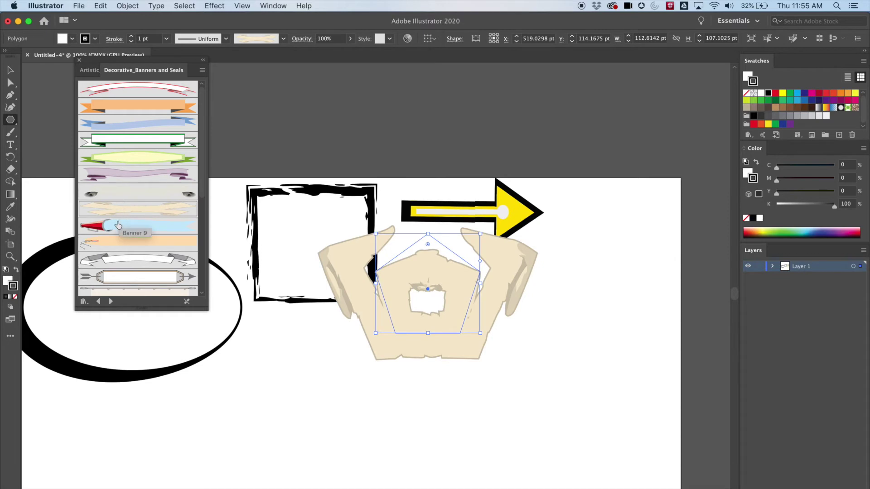
{"action": "left_click", "coordinate": [119, 243]}
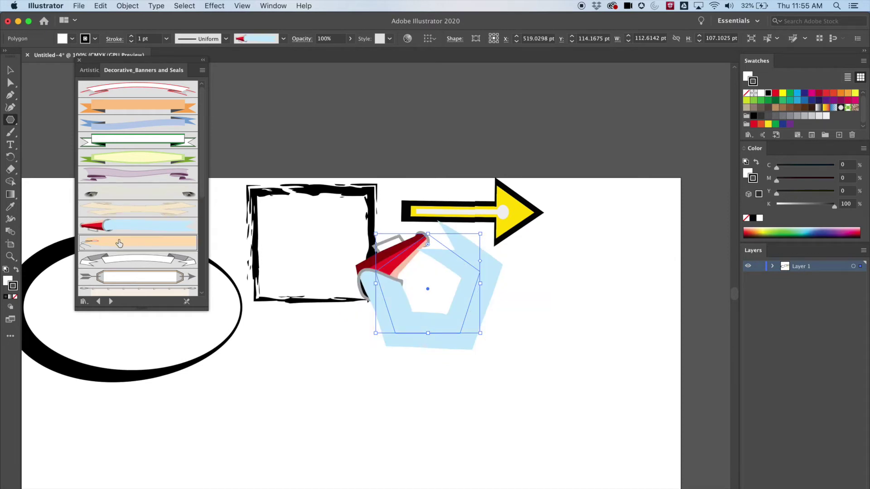
{"action": "left_click", "coordinate": [104, 148]}
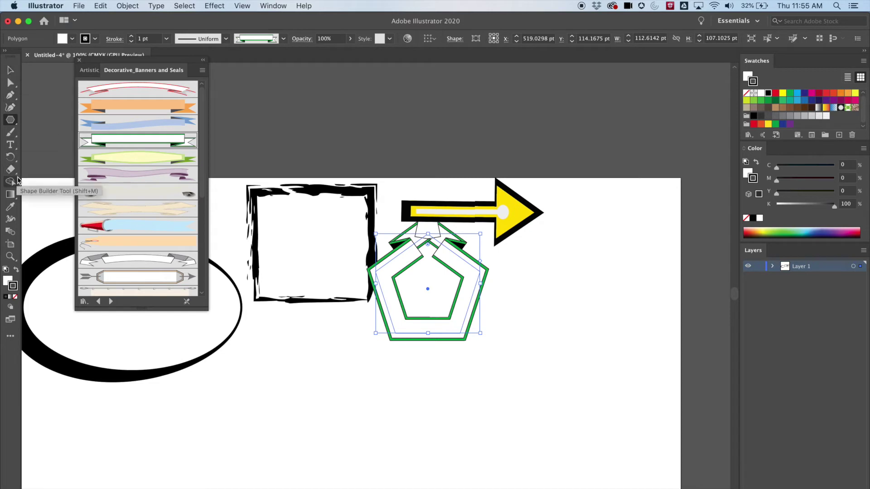
- Move the yellow arrow line to the right of the pentagon, centred at about X 691 pt, Y 36 pt
{"action": "left_click", "coordinate": [515, 220]}
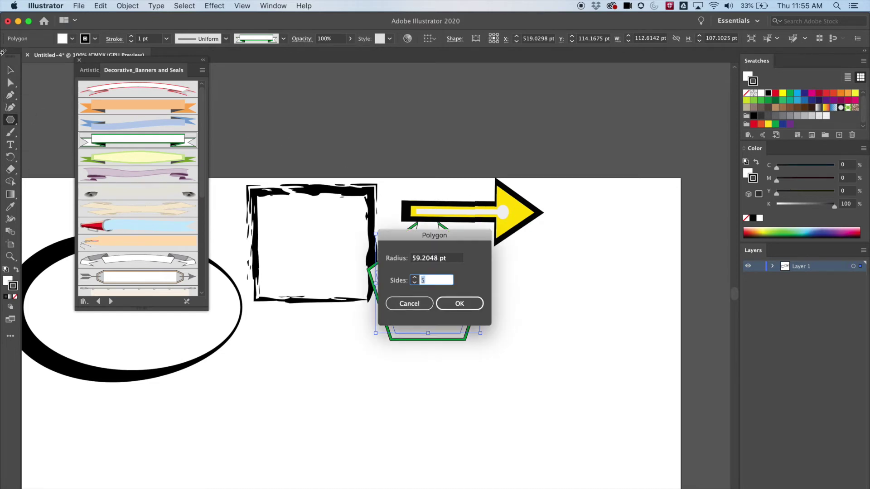
{"action": "left_click", "coordinate": [407, 305]}
{"action": "key", "text": "a"}
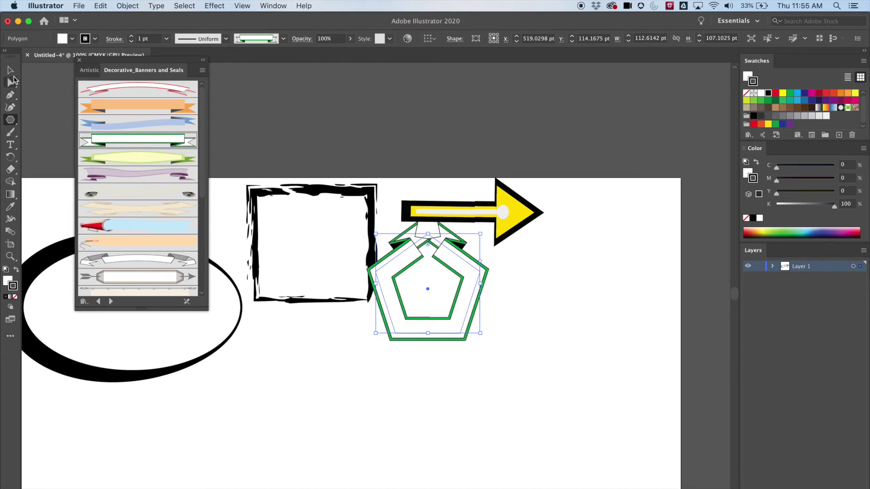
{"action": "left_click_drag", "start_coordinate": [471, 212], "coordinate": [585, 213]}
- Try Banner 2, the parchment banner and other banner brushes on the line, ending with the gray scroll banner
{"action": "left_click", "coordinate": [155, 109]}
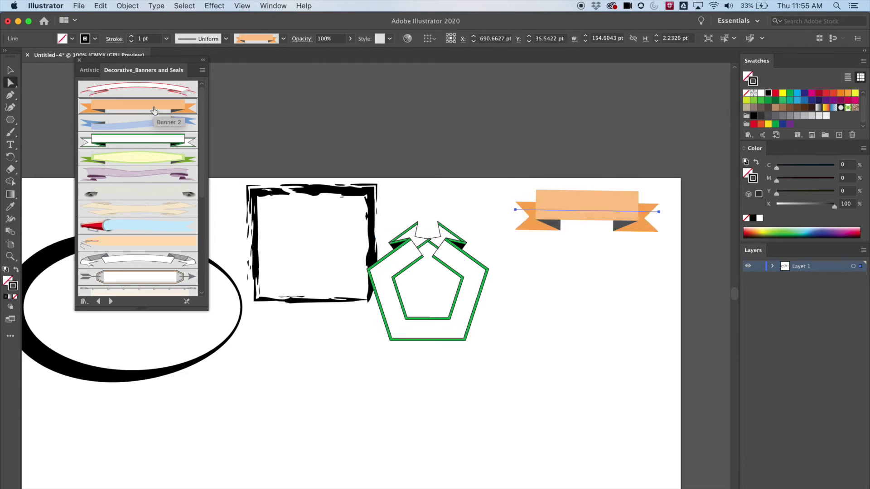
{"action": "left_click", "coordinate": [143, 212]}
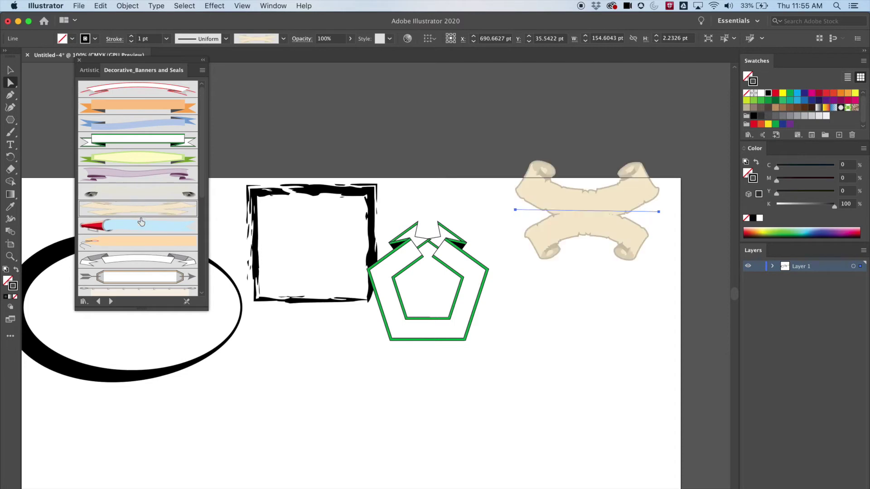
{"action": "left_click", "coordinate": [137, 245]}
{"action": "left_click", "coordinate": [139, 268]}
{"action": "left_click", "coordinate": [140, 192]}
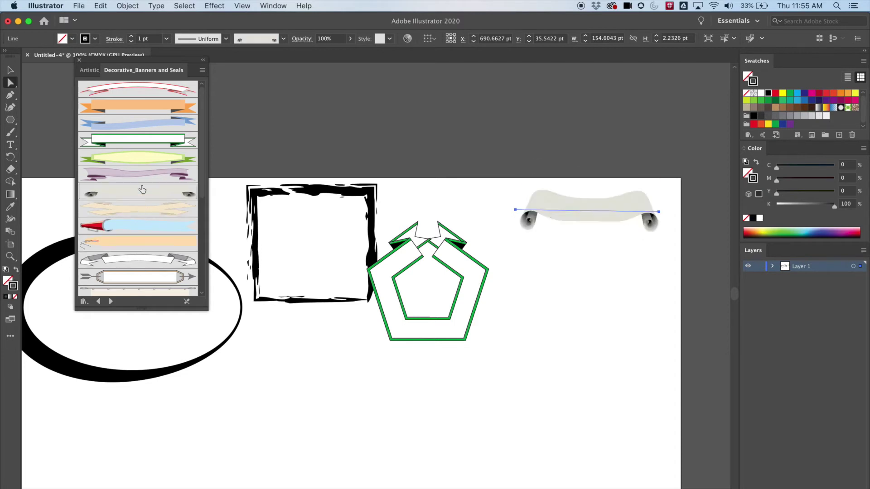
- Stretch the pentagon by moving its upper-right edge upward and slightly to the right with direct selection
{"action": "left_click", "coordinate": [473, 253]}
{"action": "left_click_drag", "start_coordinate": [457, 258], "coordinate": [469, 215]}
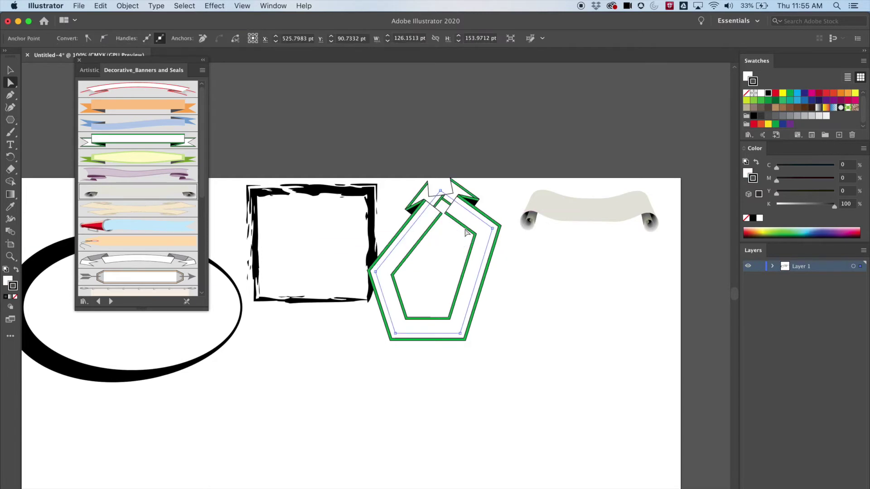
- Undo the pentagon's corner stretch and move the whole pentagon up and to the right, centred at about X 542 pt, Y 75 pt
{"action": "key", "text": "ctrl+z"}
{"action": "key", "text": "v"}
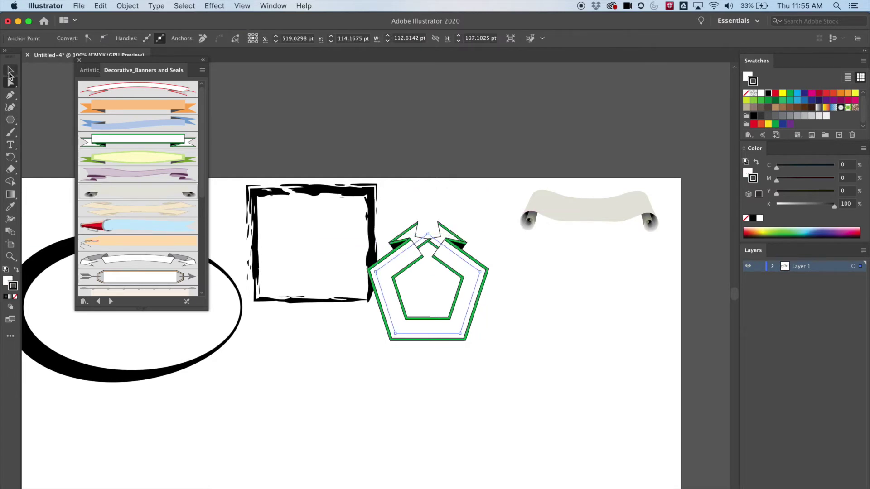
{"action": "left_click_drag", "start_coordinate": [481, 270], "coordinate": [496, 217]}
{"action": "left_click_drag", "start_coordinate": [499, 343], "coordinate": [553, 218]}
{"action": "left_click_drag", "start_coordinate": [494, 161], "coordinate": [501, 179]}
- Draw a five-pointed star about 130 by 124 pt below the brushed square
{"action": "scroll", "coordinate": [439, 272], "scroll_direction": "down", "scroll_amount": 4}
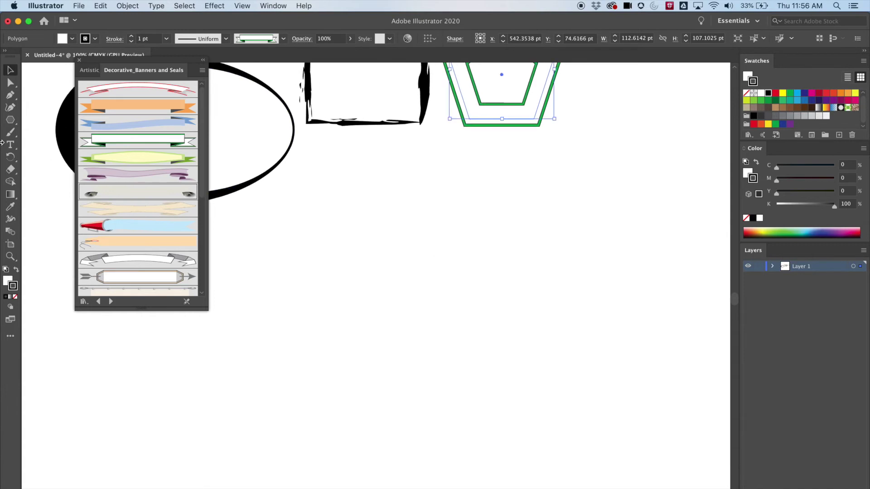
{"action": "left_click", "coordinate": [13, 120]}
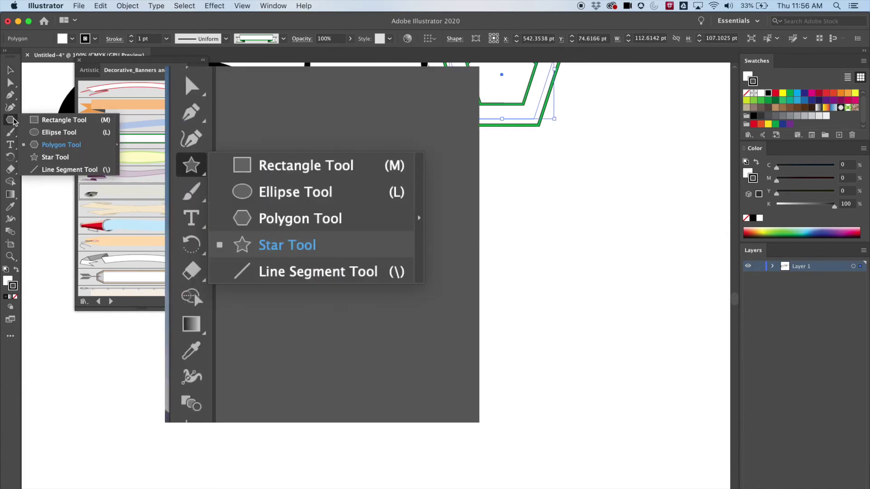
{"action": "left_click", "coordinate": [55, 157]}
{"action": "left_click_drag", "start_coordinate": [391, 192], "coordinate": [428, 243]}
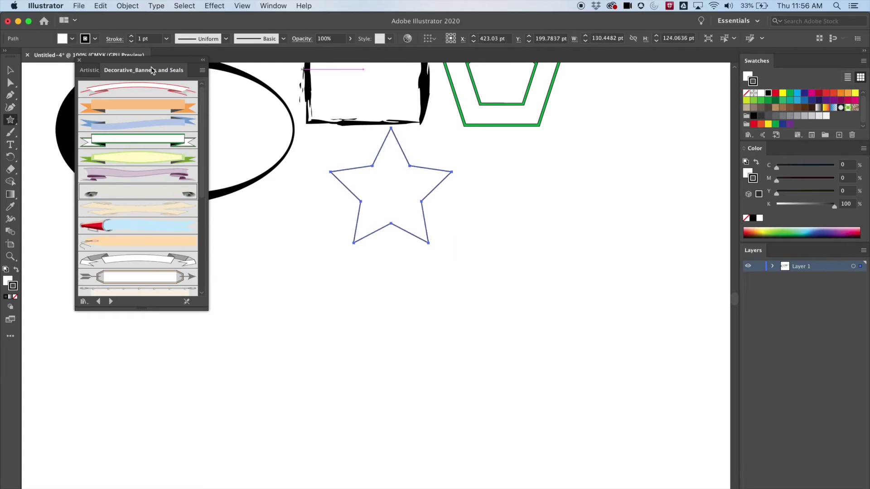
- Open the Grunge brushes vector pack library from the Vector Packs brush libraries
{"action": "left_click", "coordinate": [202, 71]}
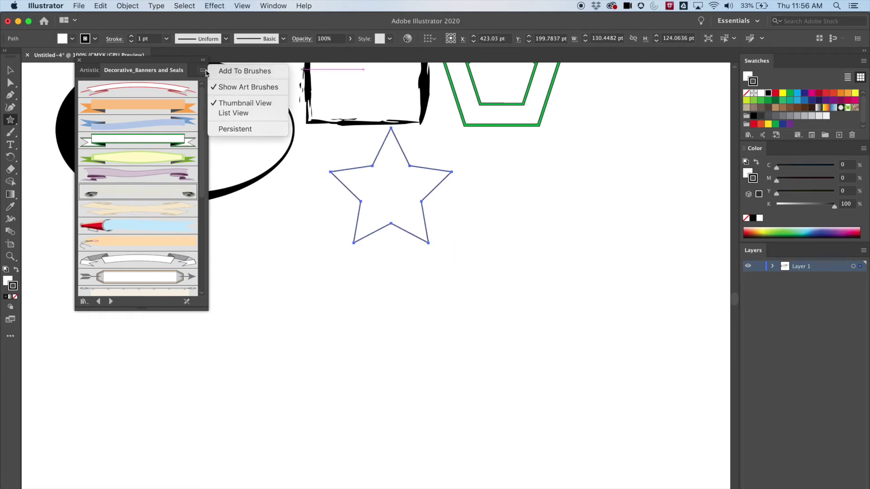
{"action": "left_click", "coordinate": [255, 24]}
{"action": "left_click", "coordinate": [283, 38]}
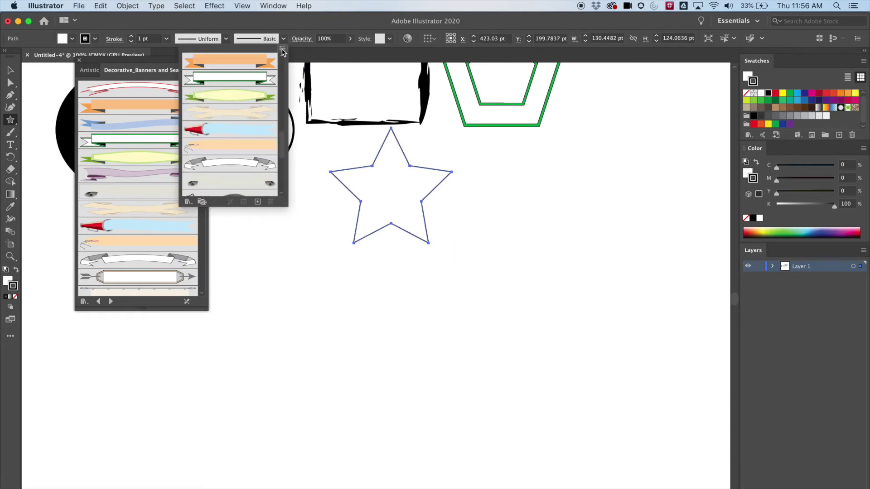
{"action": "left_click", "coordinate": [282, 49]}
{"action": "mouse_move", "coordinate": [344, 231]}
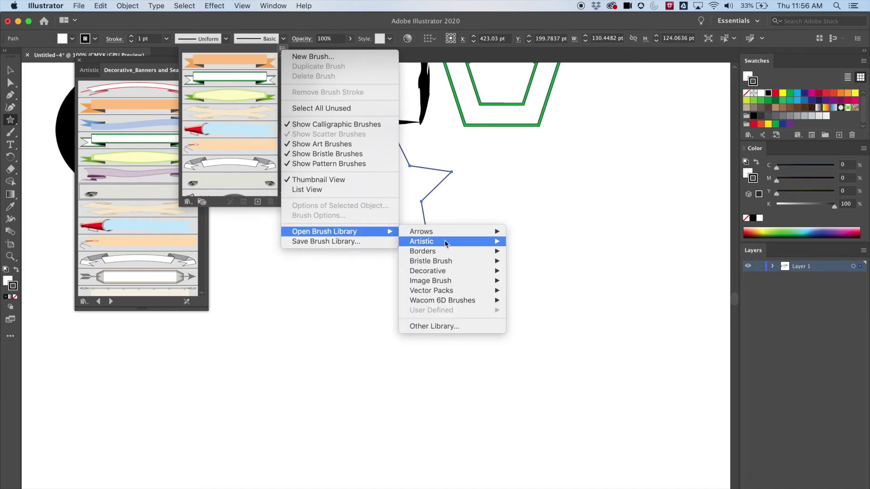
{"action": "mouse_move", "coordinate": [451, 282]}
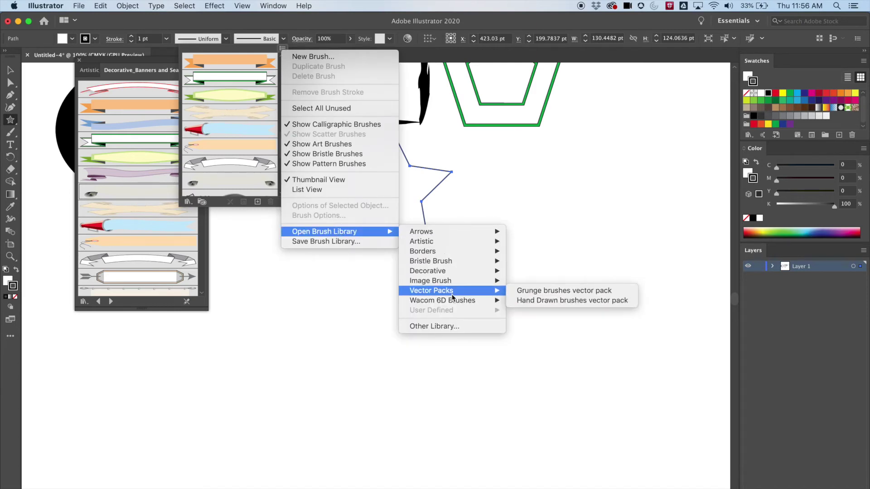
{"action": "left_click", "coordinate": [532, 291]}
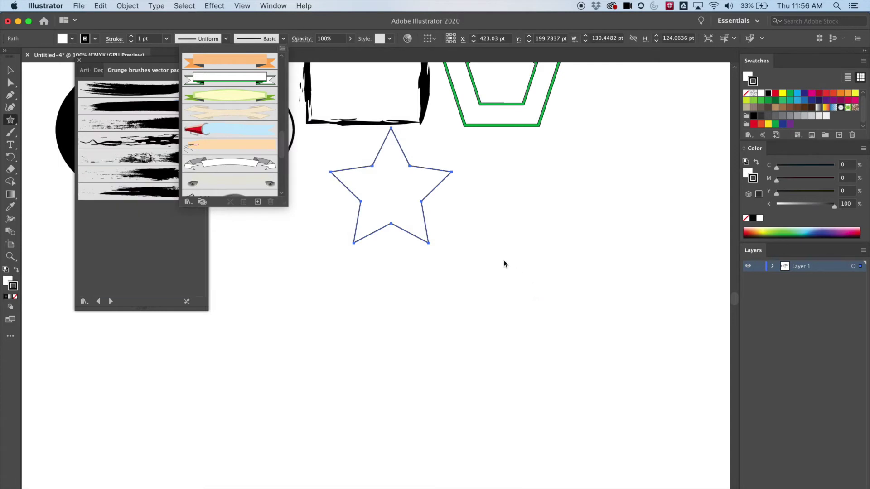
{"action": "left_click", "coordinate": [378, 163]}
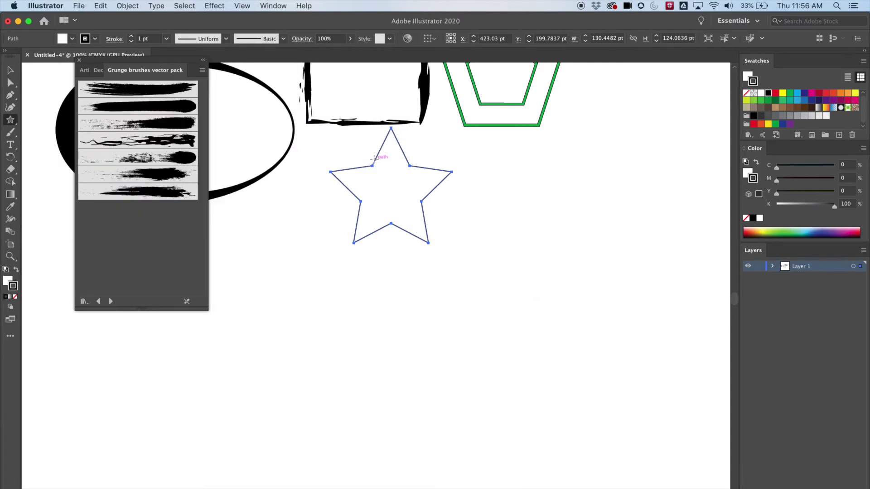
- Apply Grunge Brush Vector Pack 01 to the star and set its stroke weight to 0.5 pt
{"action": "left_click", "coordinate": [368, 159]}
{"action": "left_click", "coordinate": [409, 315]}
{"action": "left_click", "coordinate": [11, 73]}
{"action": "left_click", "coordinate": [459, 140]}
{"action": "left_click", "coordinate": [390, 191]}
{"action": "left_click", "coordinate": [100, 89]}
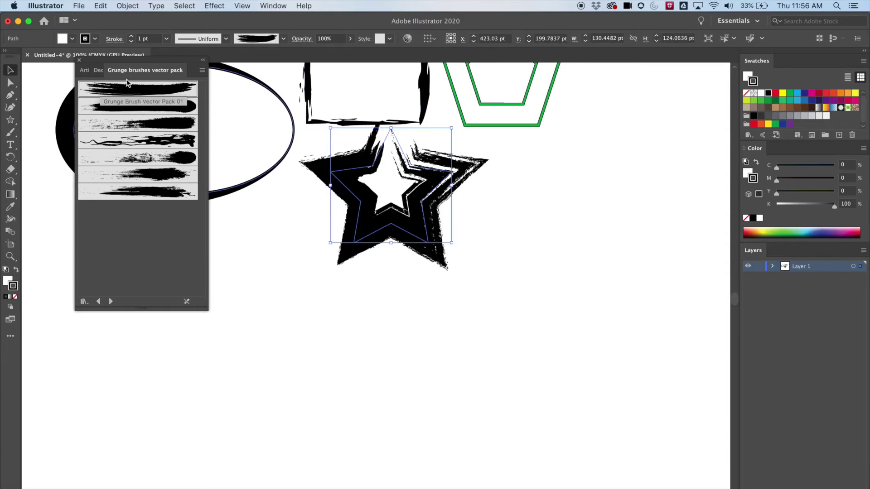
{"action": "left_click", "coordinate": [130, 41]}
{"action": "left_click", "coordinate": [131, 40]}
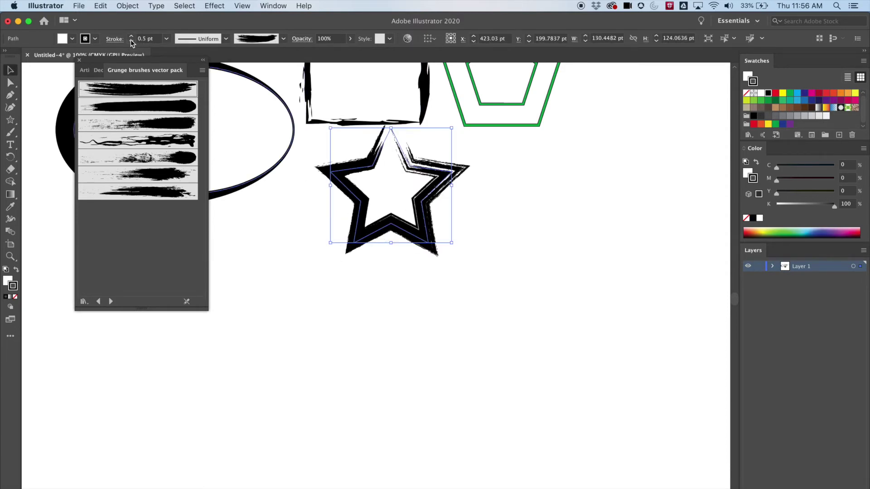
- Try the other grunge brushes on the star, ending with Grunge Brush Vector Pack 01, and deselect it
{"action": "left_click", "coordinate": [135, 112]}
{"action": "left_click", "coordinate": [134, 124]}
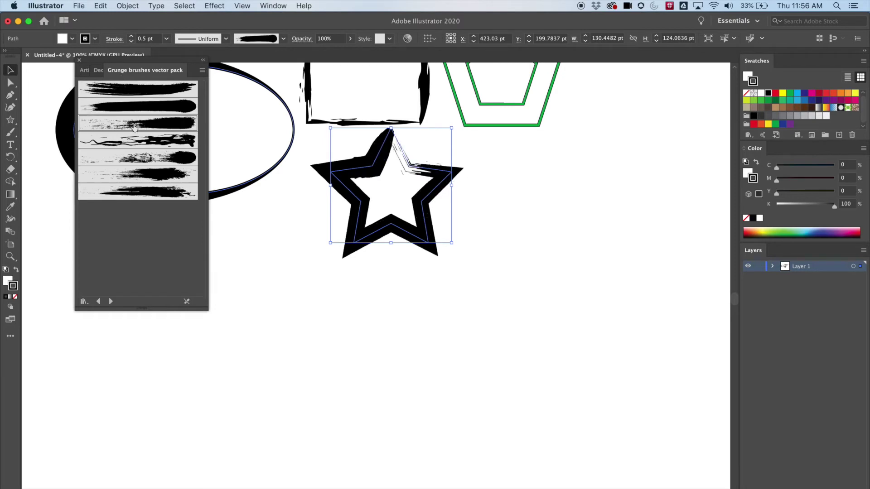
{"action": "left_click", "coordinate": [133, 141]}
{"action": "left_click", "coordinate": [133, 158]}
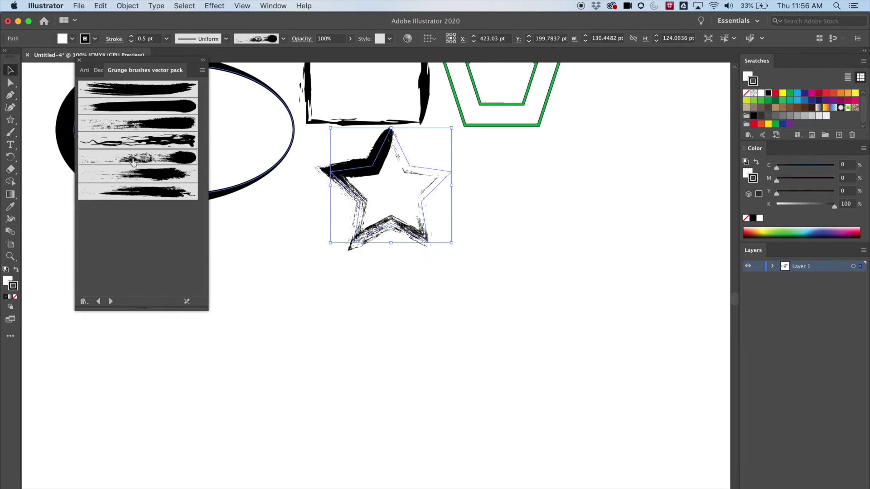
{"action": "left_click", "coordinate": [137, 175]}
{"action": "left_click", "coordinate": [142, 159]}
{"action": "left_click", "coordinate": [137, 193]}
{"action": "left_click", "coordinate": [132, 115]}
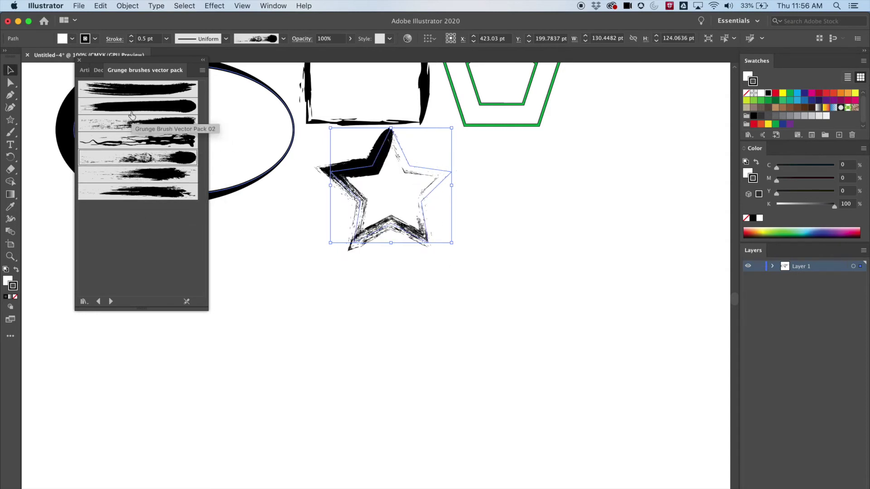
{"action": "left_click", "coordinate": [139, 91]}
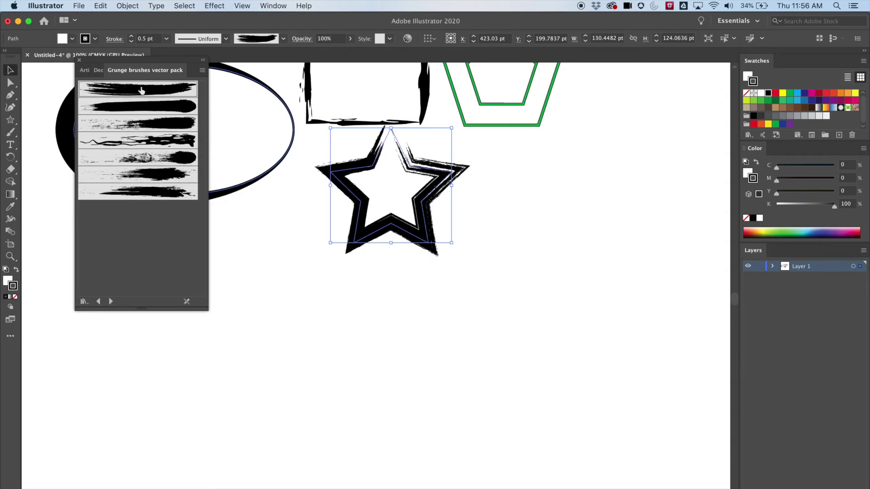
{"action": "left_click", "coordinate": [594, 227]}
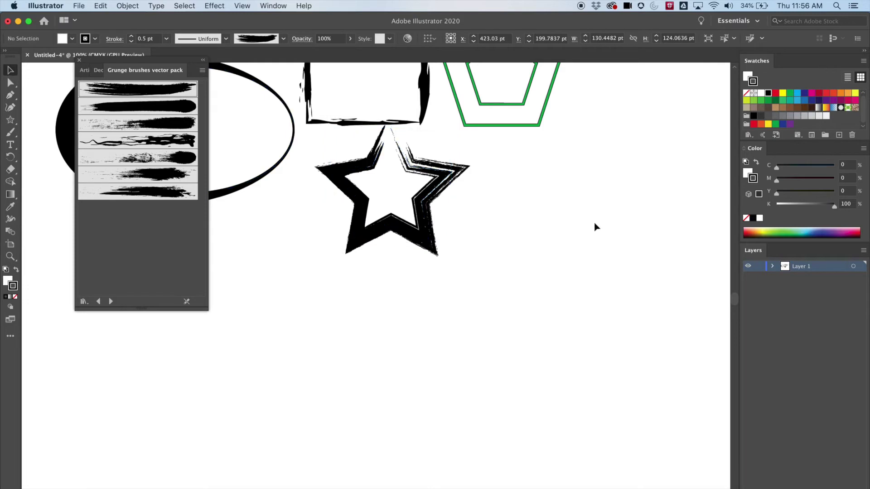
- Draw an ellipse about 143 by 107 pt to the right of the star and keep it selected
{"action": "left_click_drag", "start_coordinate": [556, 196], "coordinate": [479, 246]}
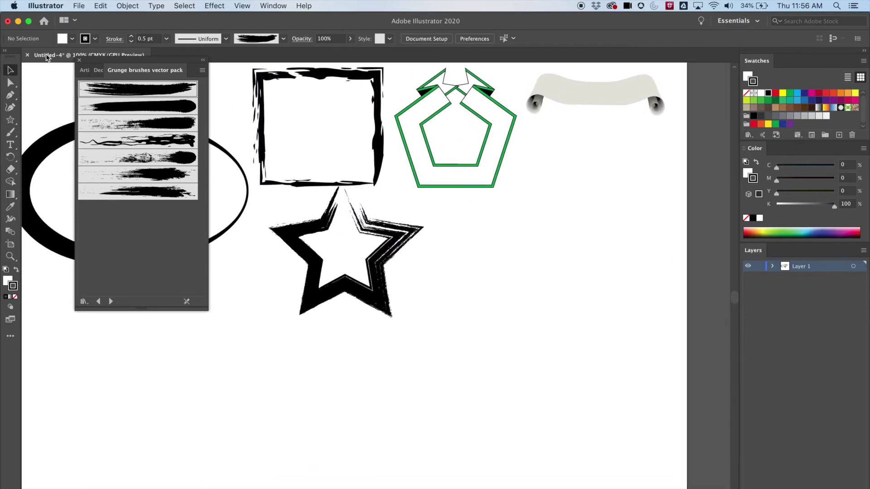
{"action": "left_click", "coordinate": [10, 121]}
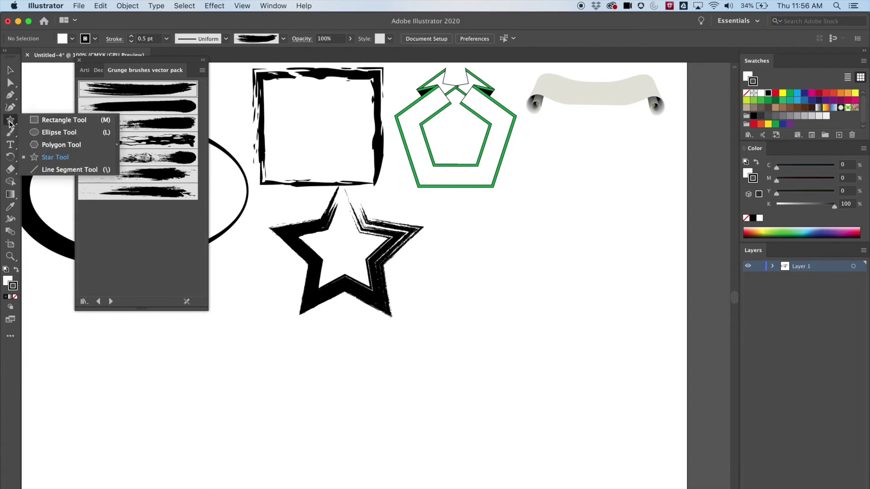
{"action": "left_click", "coordinate": [51, 132]}
{"action": "left_click_drag", "start_coordinate": [485, 225], "coordinate": [618, 324]}
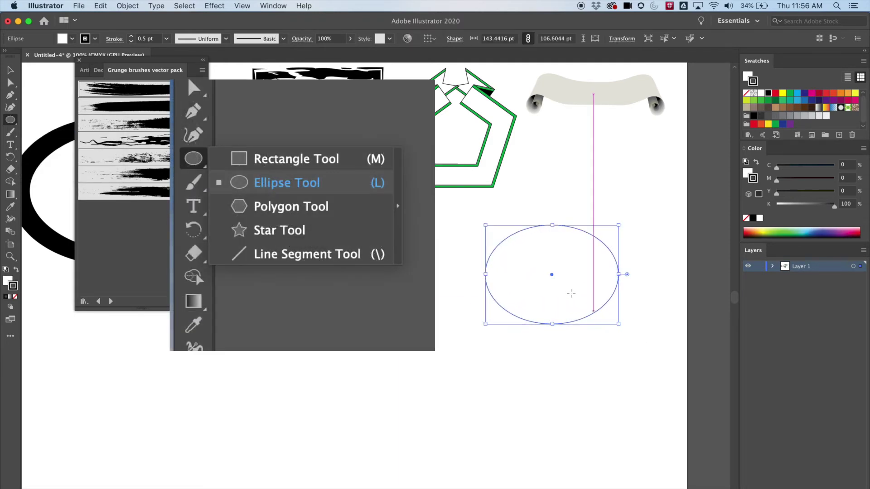
{"action": "key", "text": "v"}
{"action": "left_click_drag", "start_coordinate": [566, 183], "coordinate": [472, 320]}
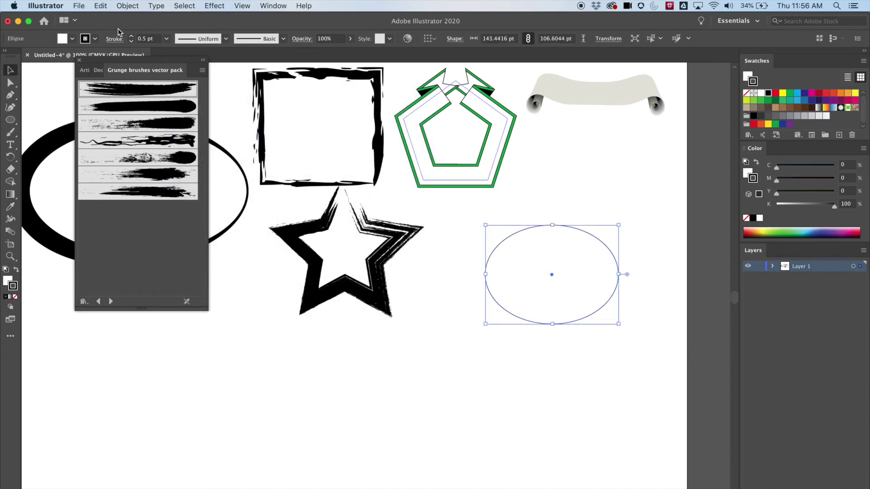
- Open the 6d Art Pen Brushes library from the Wacom 6D brush libraries
{"action": "left_click", "coordinate": [283, 39]}
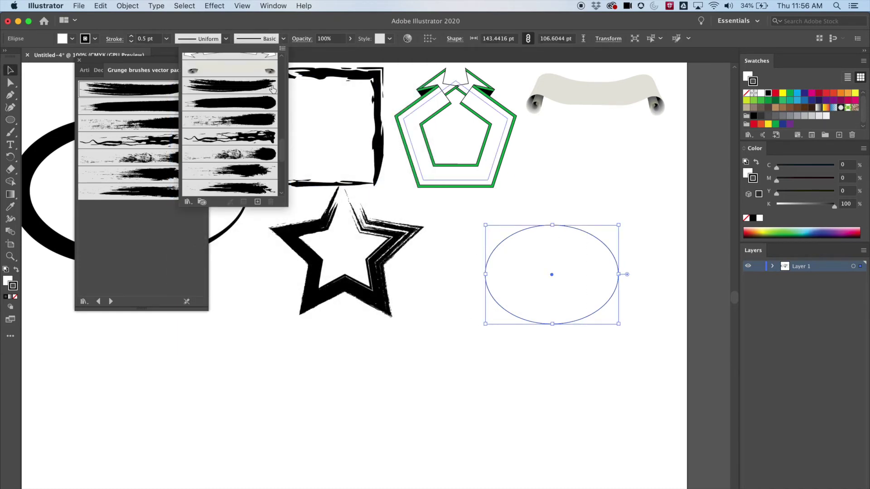
{"action": "left_click", "coordinate": [281, 49]}
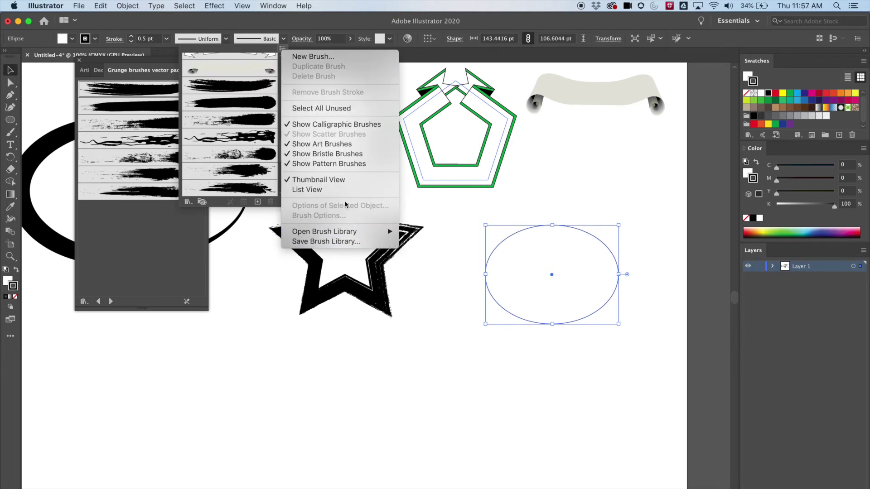
{"action": "mouse_move", "coordinate": [355, 235]}
{"action": "mouse_move", "coordinate": [478, 290]}
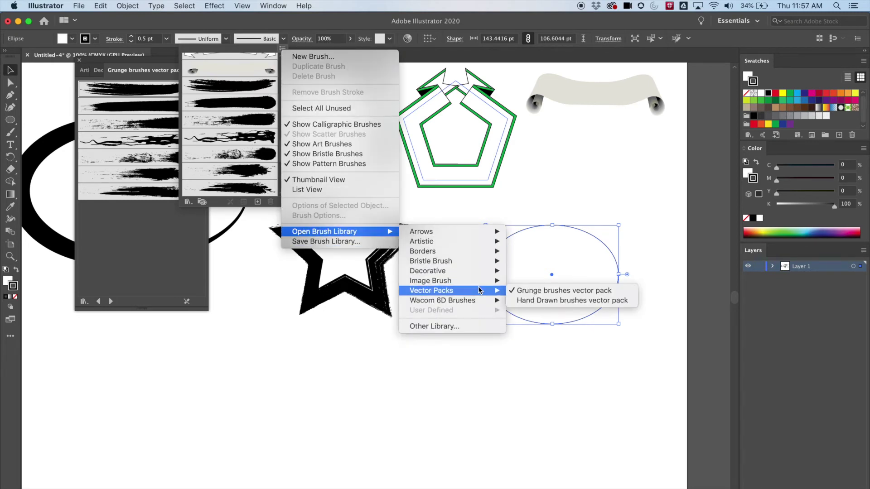
{"action": "left_click", "coordinate": [533, 300]}
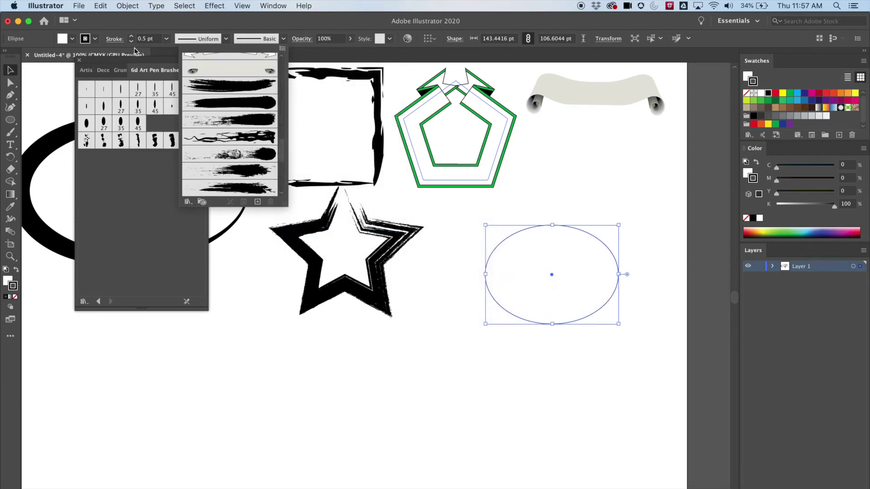
{"action": "left_click", "coordinate": [138, 72]}
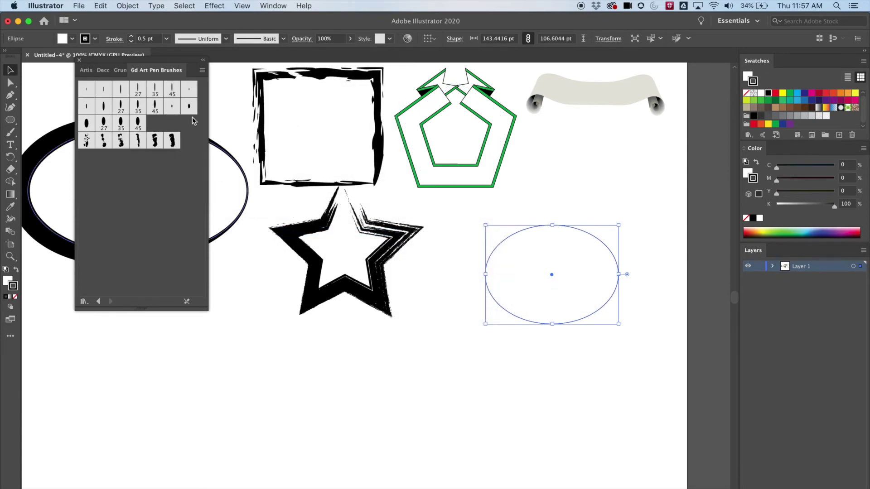
- Apply the third 6d Art Pen brush to the ellipse and try heavier stroke weights, ending at 2 pt
{"action": "left_click", "coordinate": [127, 90]}
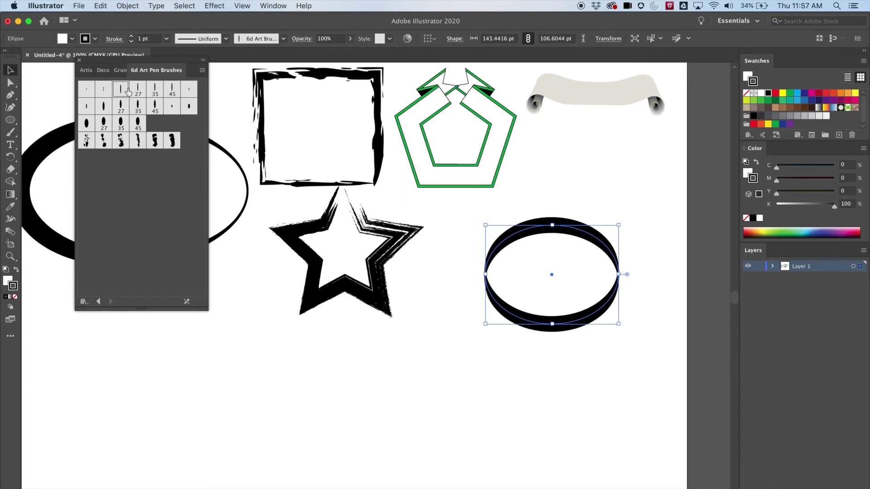
{"action": "left_click", "coordinate": [131, 36]}
{"action": "left_click", "coordinate": [131, 36]}
{"action": "left_click", "coordinate": [131, 36]}
{"action": "left_click", "coordinate": [132, 42]}
{"action": "left_click", "coordinate": [133, 42]}
{"action": "scroll", "coordinate": [557, 192], "scroll_direction": "right", "scroll_amount": 1}
{"action": "scroll", "coordinate": [558, 192], "scroll_direction": "right", "scroll_amount": 5}
- Try thicker 6d Art Pen brushes on the ellipse, followed by several scatter brushes such as 6d Scatter Brush 3
{"action": "left_click", "coordinate": [155, 91]}
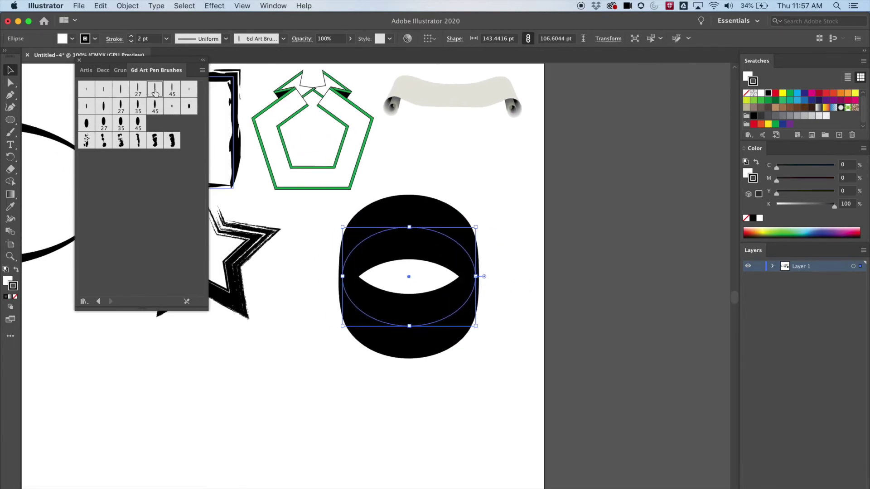
{"action": "left_click", "coordinate": [121, 121]}
{"action": "left_click", "coordinate": [138, 123]}
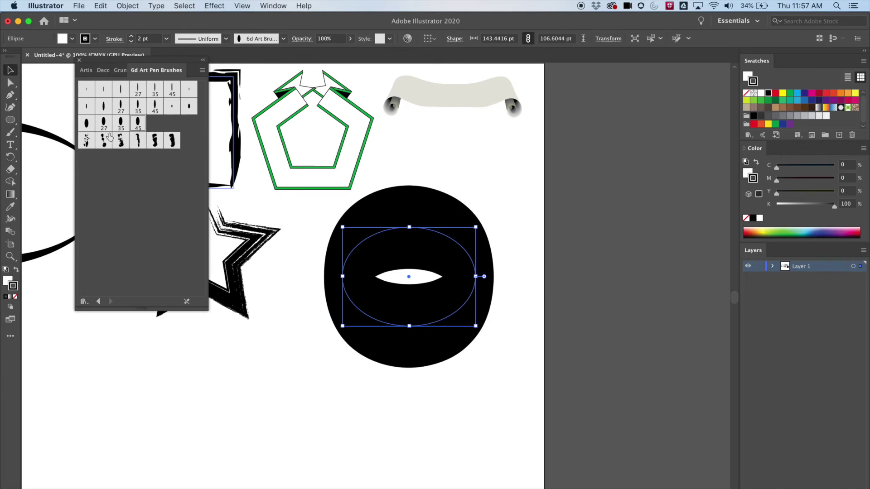
{"action": "left_click", "coordinate": [104, 140]}
{"action": "left_click", "coordinate": [123, 143]}
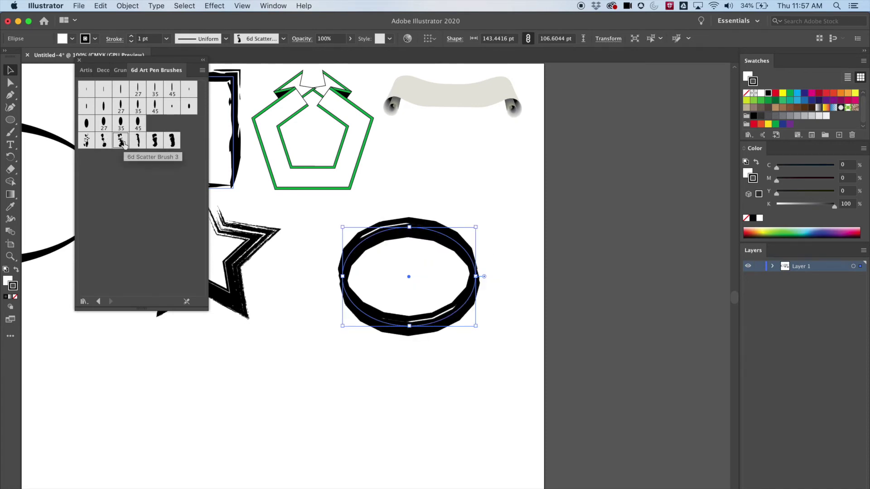
{"action": "left_click", "coordinate": [155, 141]}
{"action": "left_click", "coordinate": [171, 141]}
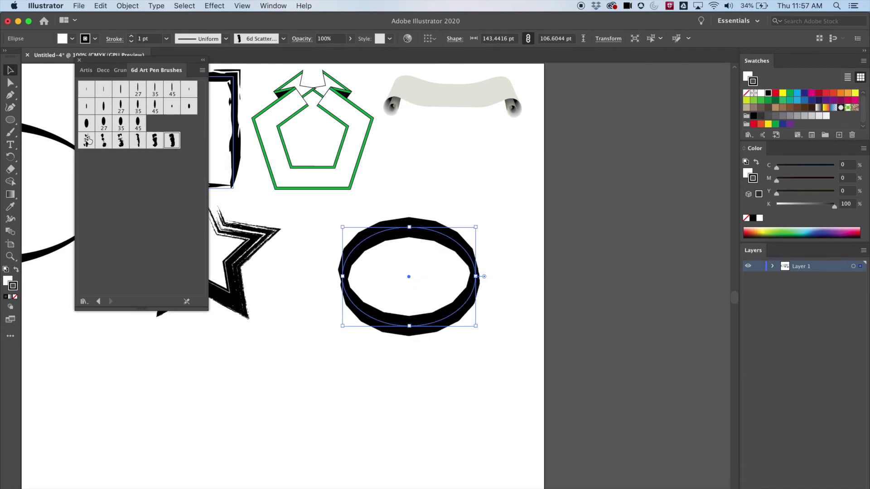
- Try more scatter and calligraphic 6d brushes on the ellipse, ending with the first-row Art Pen brush labelled 35
{"action": "left_click", "coordinate": [84, 140]}
{"action": "left_click", "coordinate": [91, 128]}
{"action": "left_click", "coordinate": [104, 106]}
{"action": "left_click", "coordinate": [106, 89]}
{"action": "left_click", "coordinate": [134, 93]}
{"action": "left_click", "coordinate": [108, 112]}
{"action": "left_click", "coordinate": [122, 131]}
{"action": "left_click", "coordinate": [155, 90]}
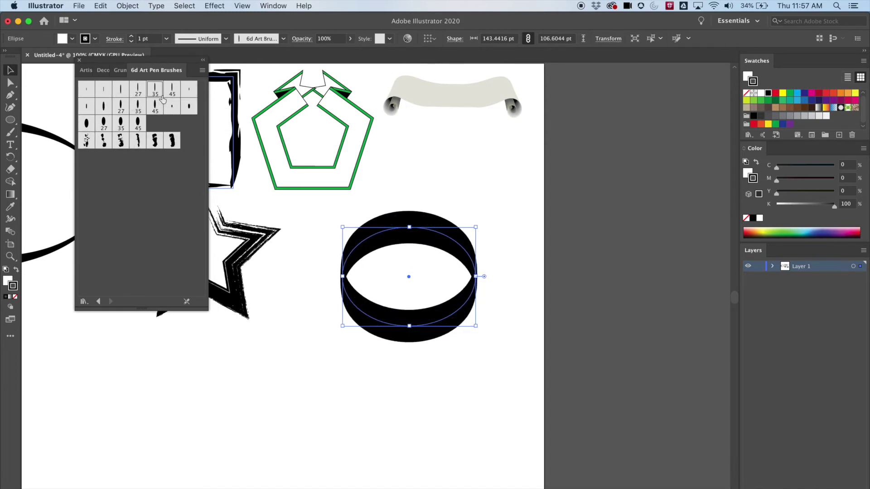
- Check the 6d Art Pen Brushes library options and move the library panel over the ellipse, clear of the square and star
{"action": "left_click", "coordinate": [203, 72]}
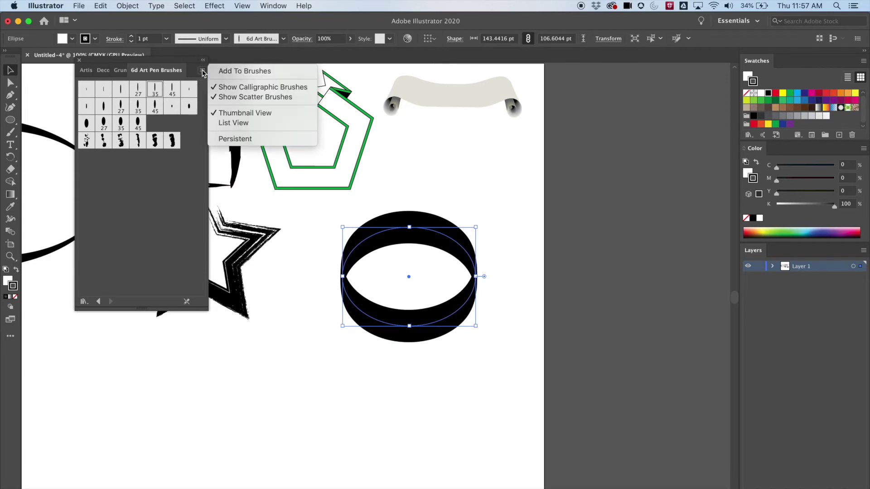
{"action": "left_click", "coordinate": [220, 59]}
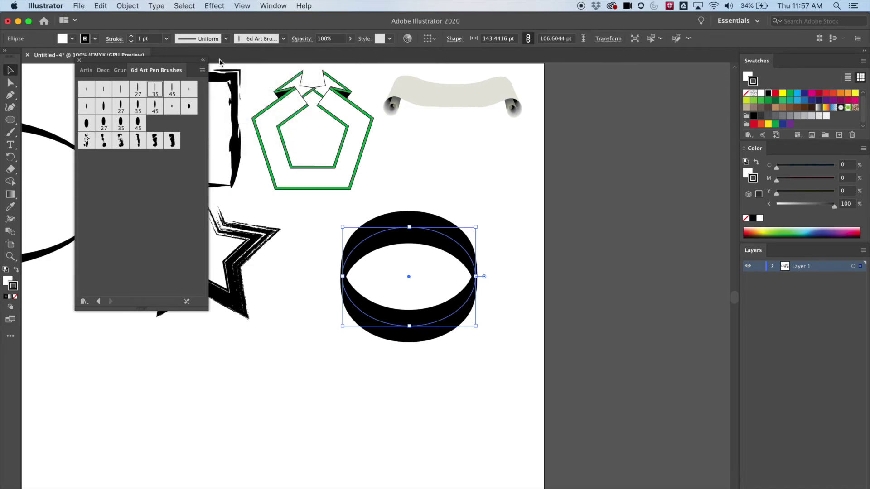
{"action": "mouse_move", "coordinate": [88, 66]}
{"action": "left_mouse_down"}
{"action": "mouse_move", "coordinate": [431, 98]}
{"action": "mouse_move", "coordinate": [429, 111]}
{"action": "left_mouse_up"}
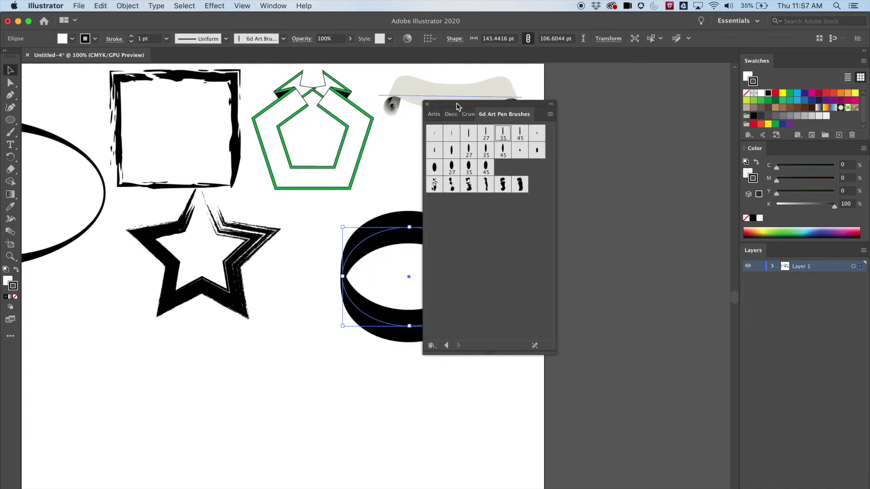
- Close the brush library and color the 6d Art Pen ellipse's stroke dark red (C=15 M=100 Y=90 K=10)
{"action": "left_click", "coordinate": [428, 105]}
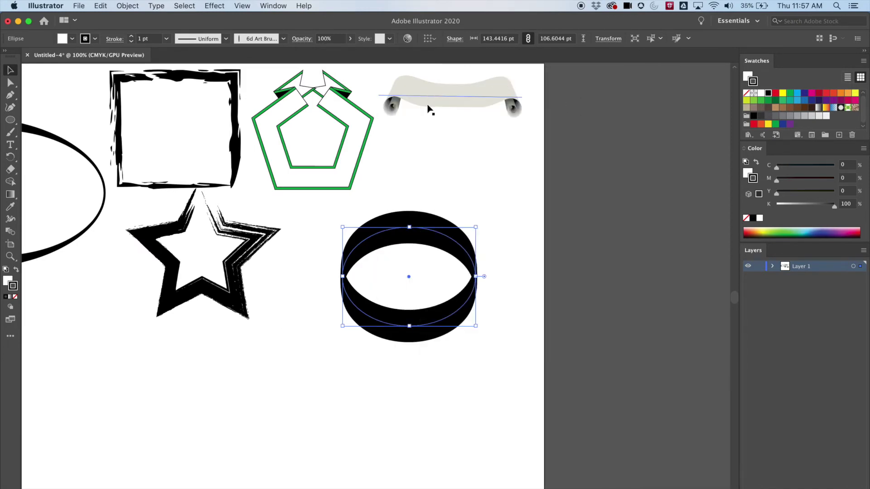
{"action": "key", "text": "space"}
{"action": "left_click_drag", "start_coordinate": [206, 141], "coordinate": [290, 156]}
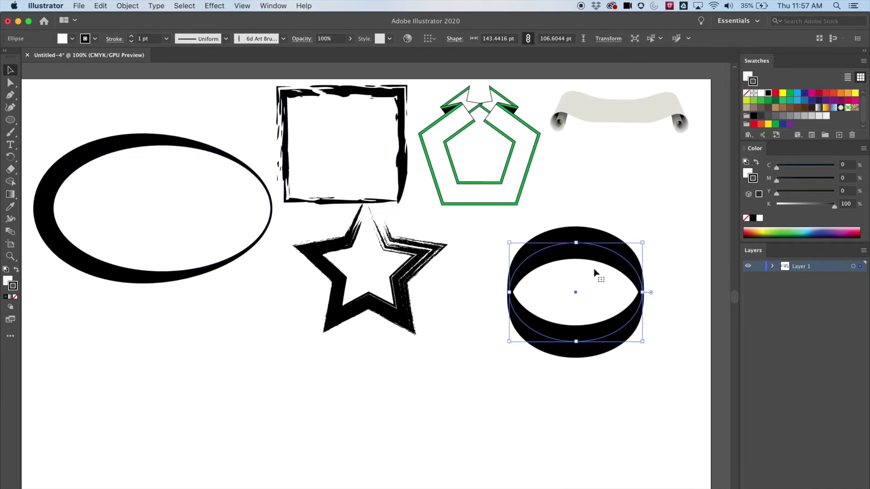
{"action": "left_click", "coordinate": [633, 226]}
{"action": "left_click", "coordinate": [546, 333]}
{"action": "left_click", "coordinate": [820, 94]}
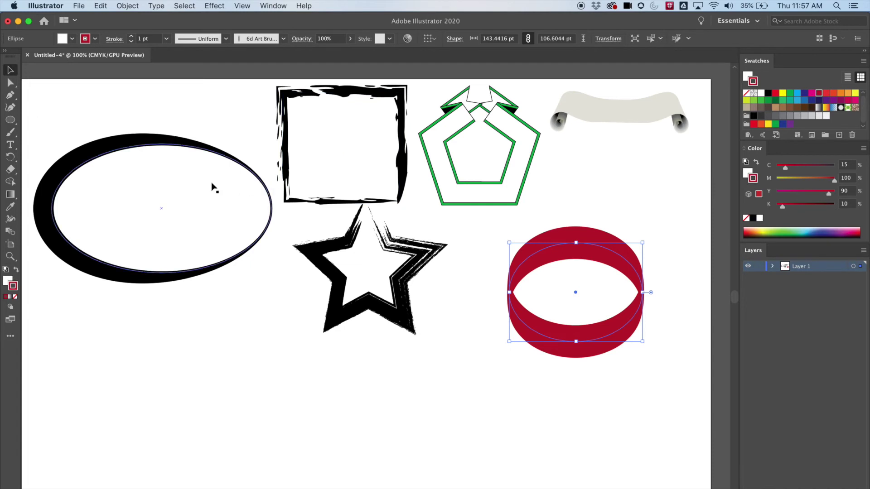
- Set the stroke color of the large tapered ellipse and the green arrow pentagon to orange-red (C=0 M=80 Y=95 K=0)
{"action": "left_click_drag", "start_coordinate": [128, 122], "coordinate": [157, 210]}
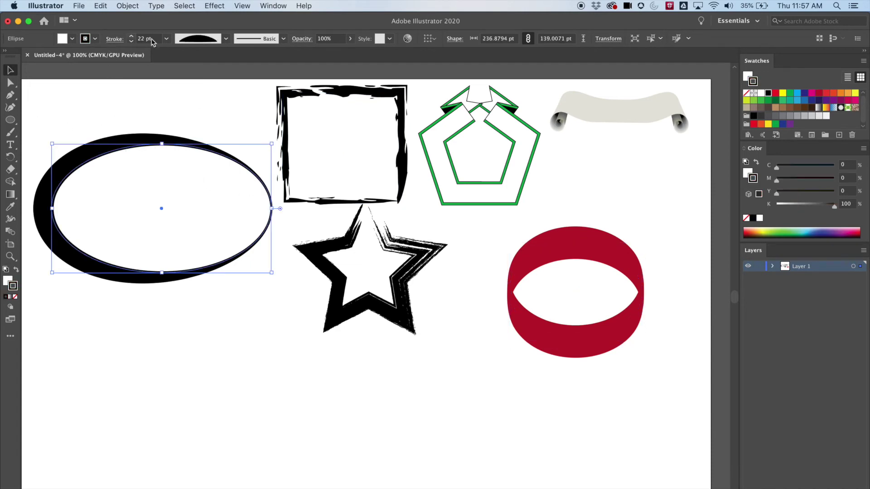
{"action": "left_click", "coordinate": [834, 95]}
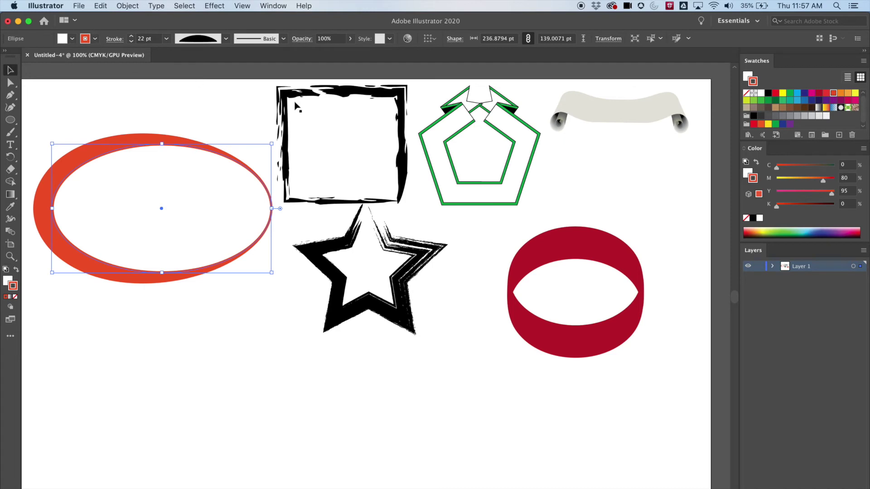
{"action": "left_click", "coordinate": [524, 143]}
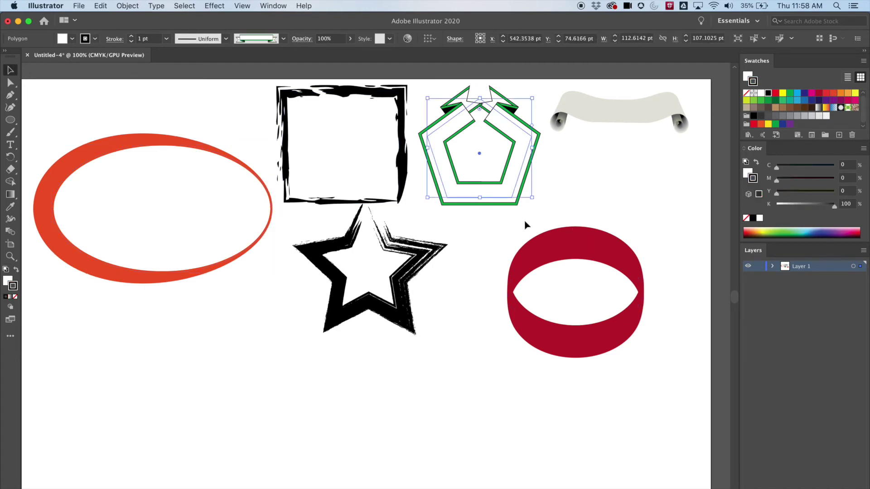
{"action": "left_click", "coordinate": [833, 93]}
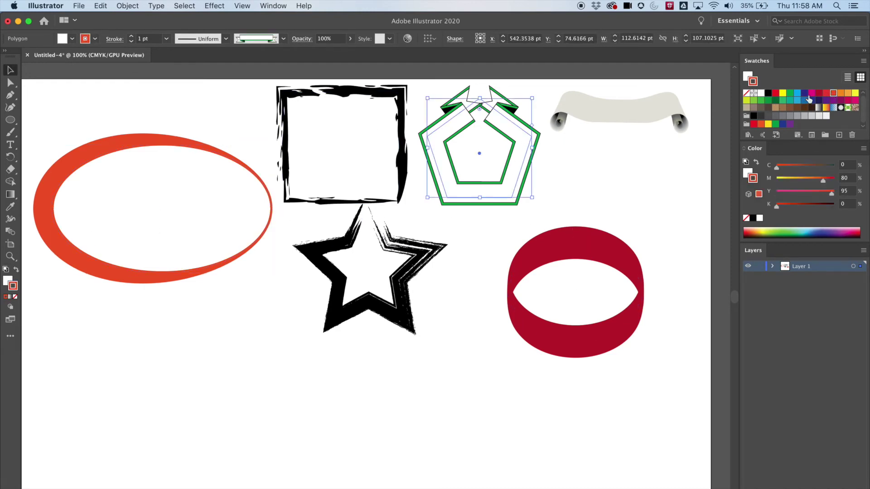
- Set the banner line's stroke to blue (C=85 M=50 Y=0 K=0) and the grunge square's to light blue (C=70 M=15 Y=0 K=0)
{"action": "left_click", "coordinate": [619, 108]}
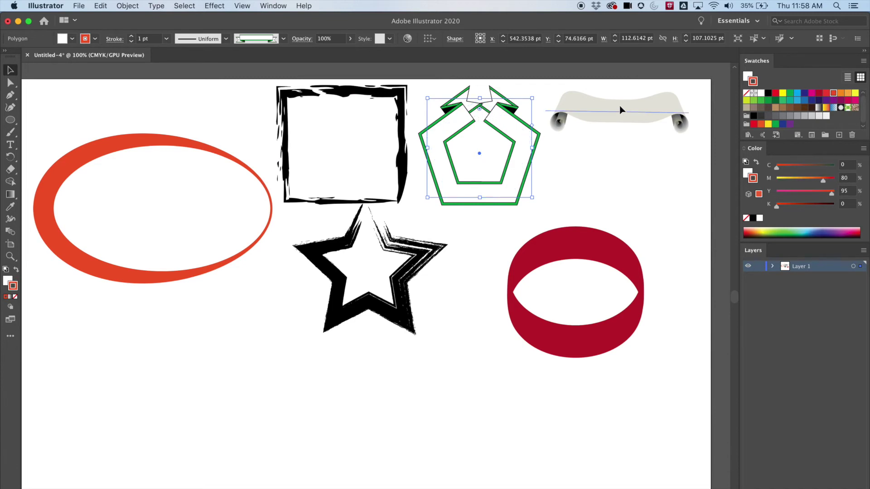
{"action": "left_click", "coordinate": [782, 116]}
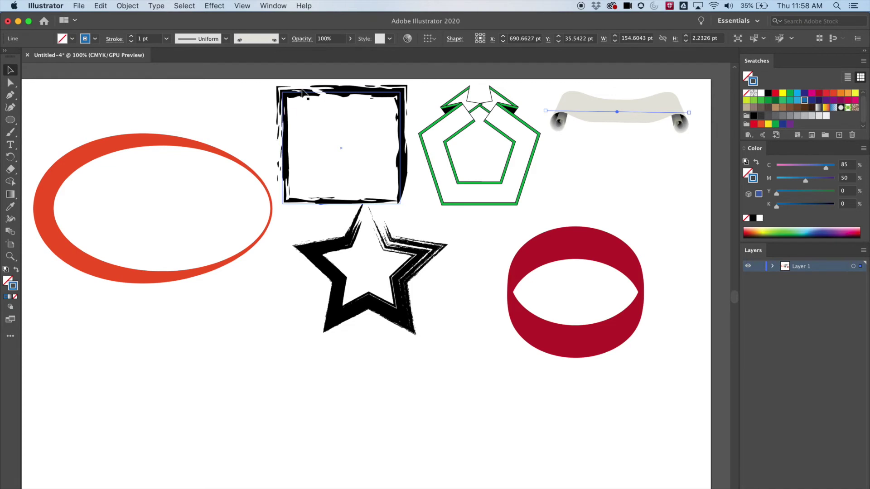
{"action": "left_click", "coordinate": [342, 148]}
{"action": "left_click", "coordinate": [797, 101]}
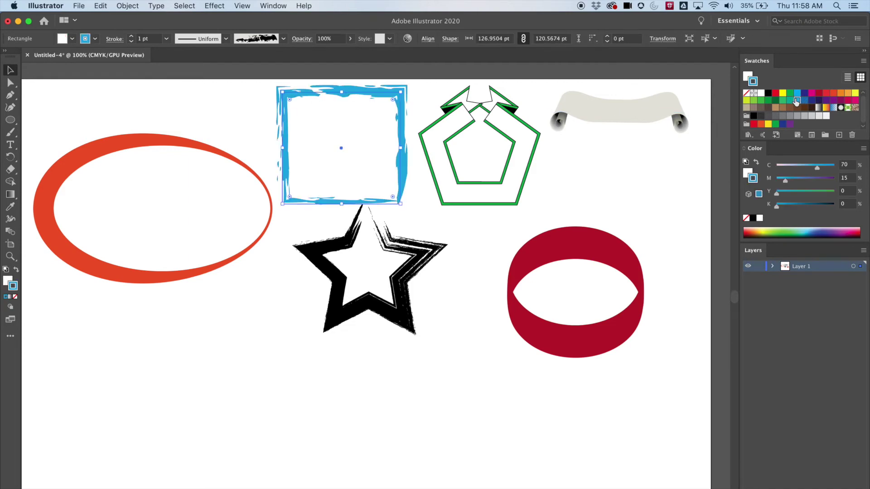
- Check the banner line's opacity, try the yellow-green graphic style on it, and undo that style
{"action": "left_click", "coordinate": [474, 134]}
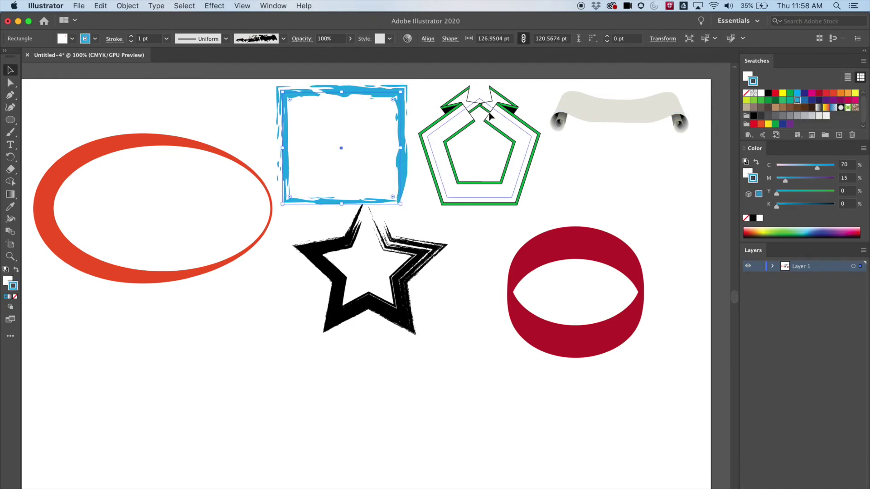
{"action": "left_click", "coordinate": [602, 109]}
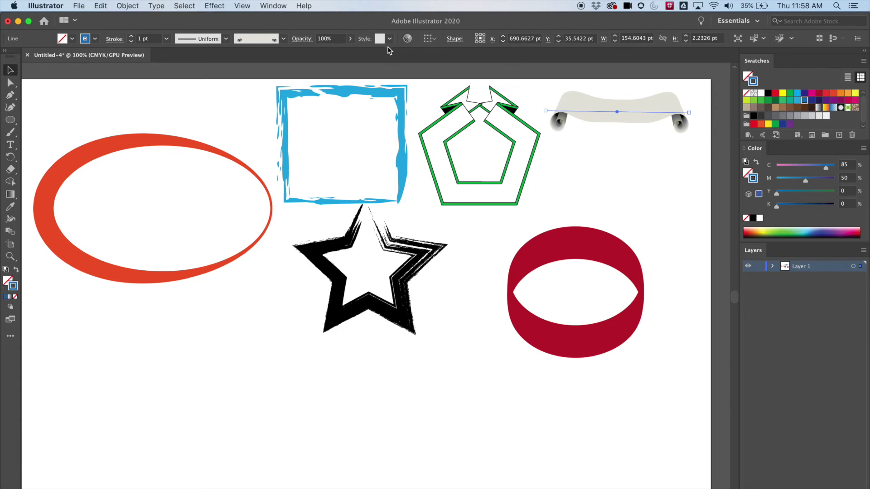
{"action": "left_click", "coordinate": [351, 39]}
{"action": "mouse_move", "coordinate": [349, 53]}
{"action": "left_mouse_down"}
{"action": "mouse_move", "coordinate": [316, 53]}
{"action": "mouse_move", "coordinate": [356, 53]}
{"action": "left_mouse_up"}
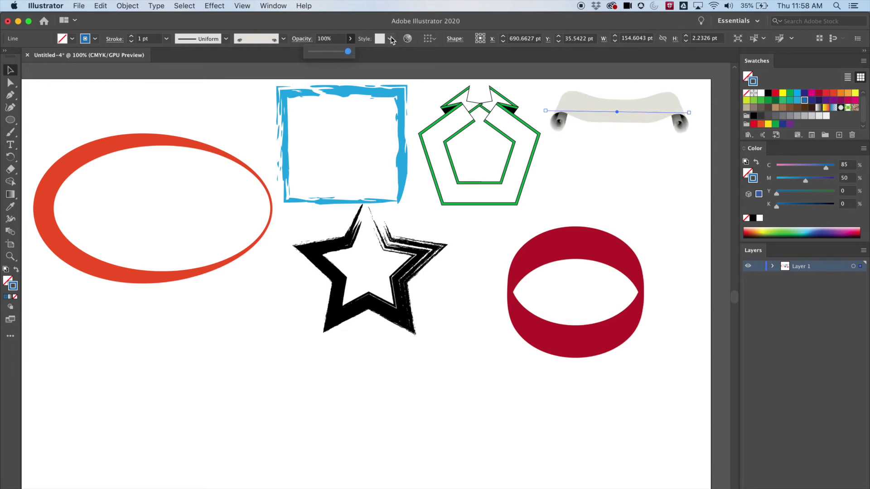
{"action": "left_click", "coordinate": [392, 39]}
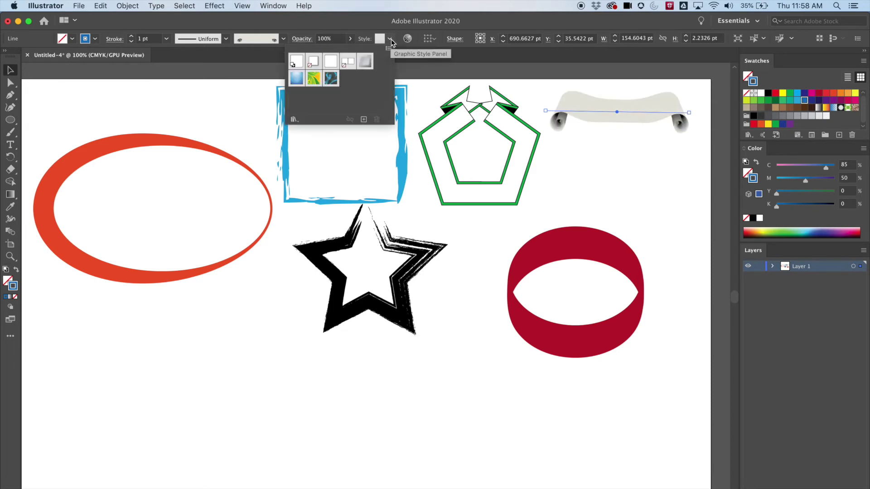
{"action": "left_click", "coordinate": [313, 79]}
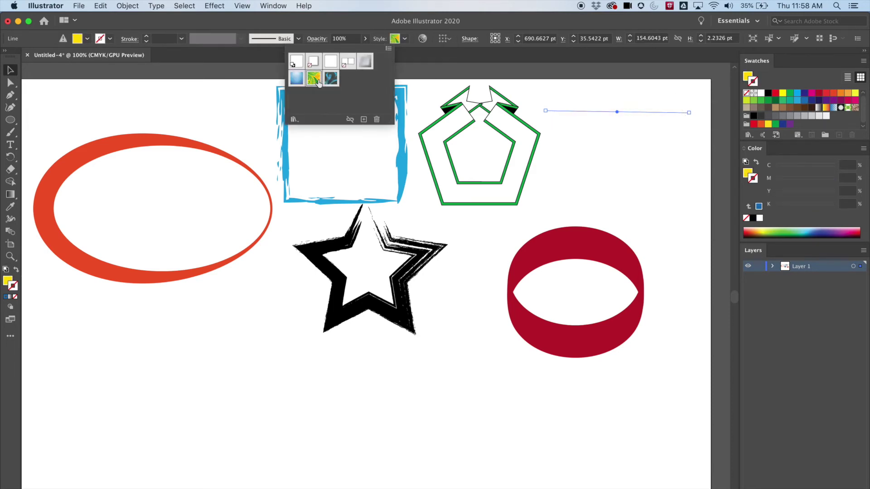
{"action": "left_click", "coordinate": [443, 65]}
{"action": "key", "text": "cmd+z"}
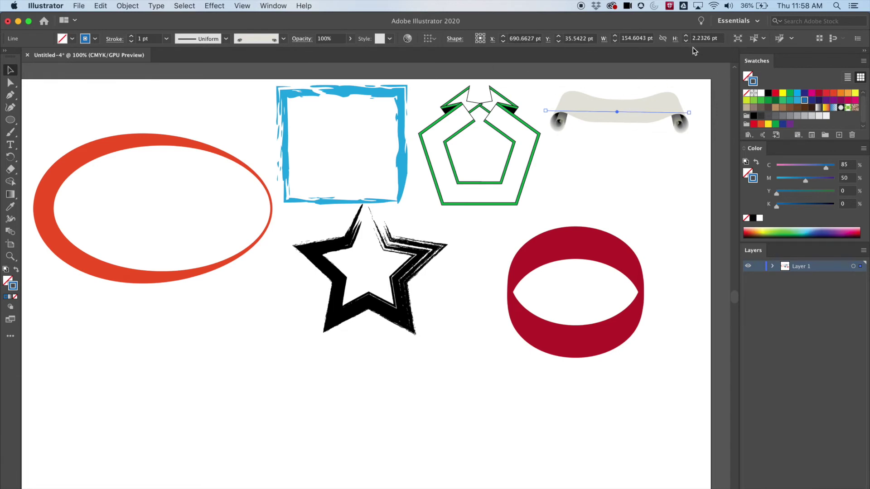
- Show the Stroke panel and place it just above the large orange-red ellipse
{"action": "scroll", "coordinate": [204, 70], "scroll_direction": "down", "scroll_amount": 1}
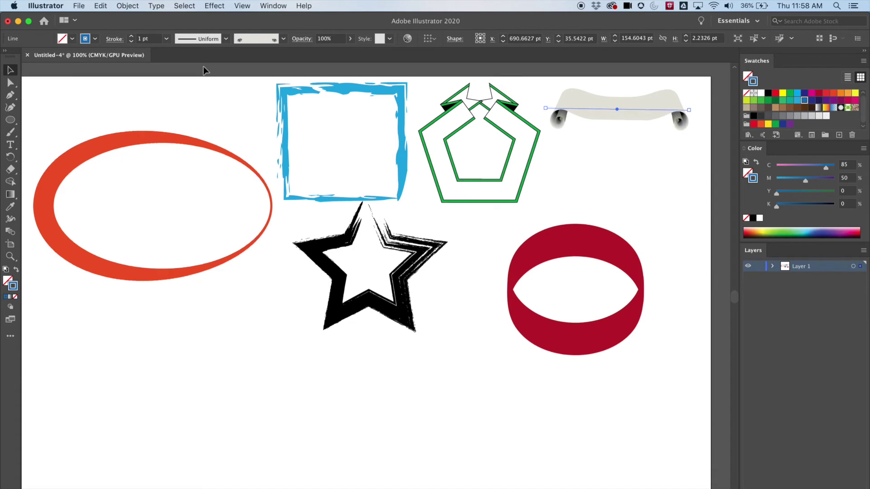
{"action": "left_click", "coordinate": [275, 6]}
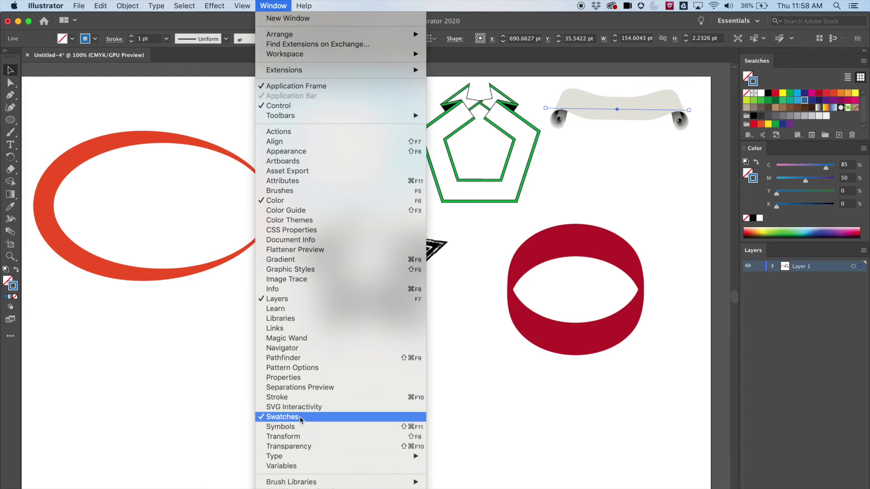
{"action": "left_click", "coordinate": [298, 398]}
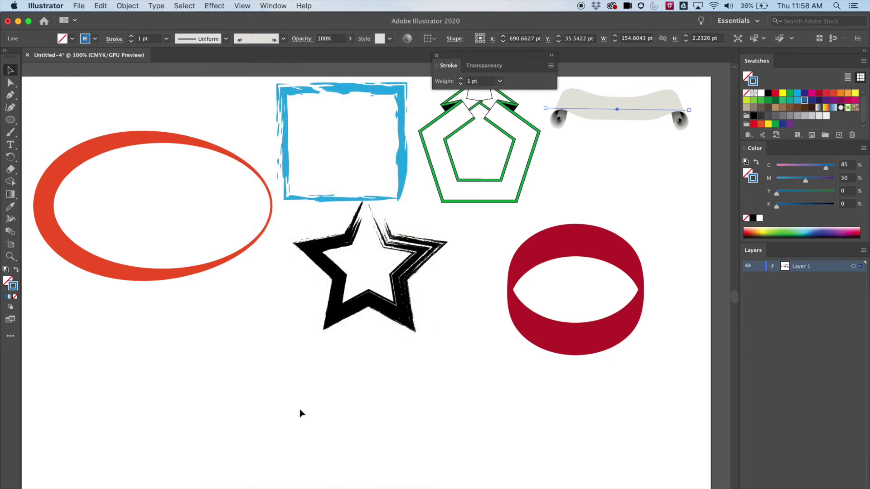
{"action": "mouse_move", "coordinate": [453, 58]}
{"action": "left_mouse_down"}
{"action": "mouse_move", "coordinate": [156, 64]}
{"action": "mouse_move", "coordinate": [173, 77]}
{"action": "left_mouse_up"}
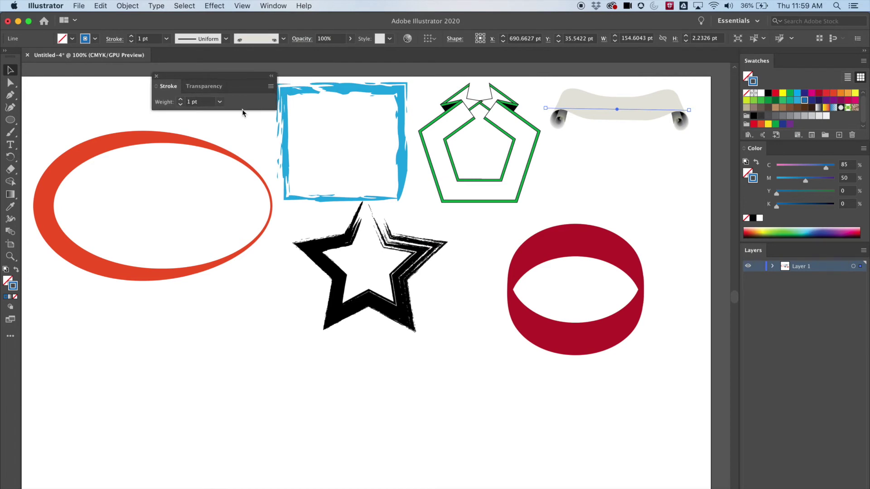
- Cycle the Stroke panel through its collapsed and expanded views, leave all options shown, and move it over the banner
{"action": "double_click", "coordinate": [168, 86]}
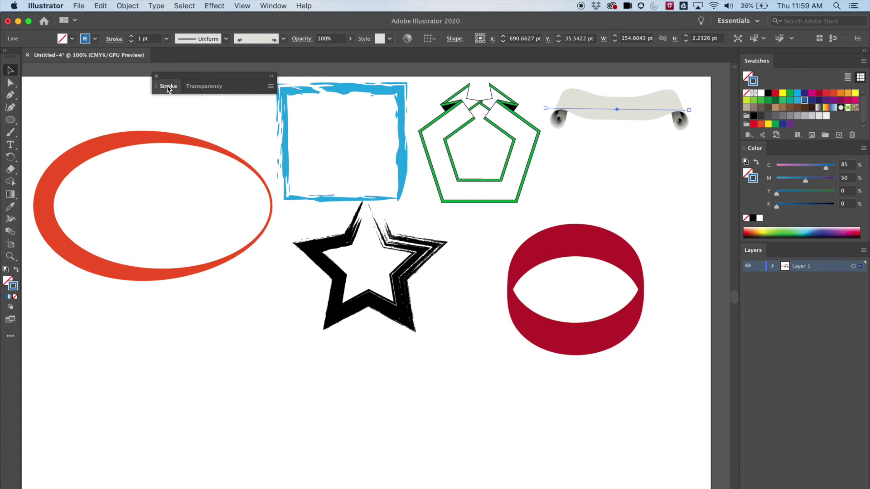
{"action": "double_click", "coordinate": [168, 87]}
{"action": "left_click_drag", "start_coordinate": [170, 88], "coordinate": [190, 76]}
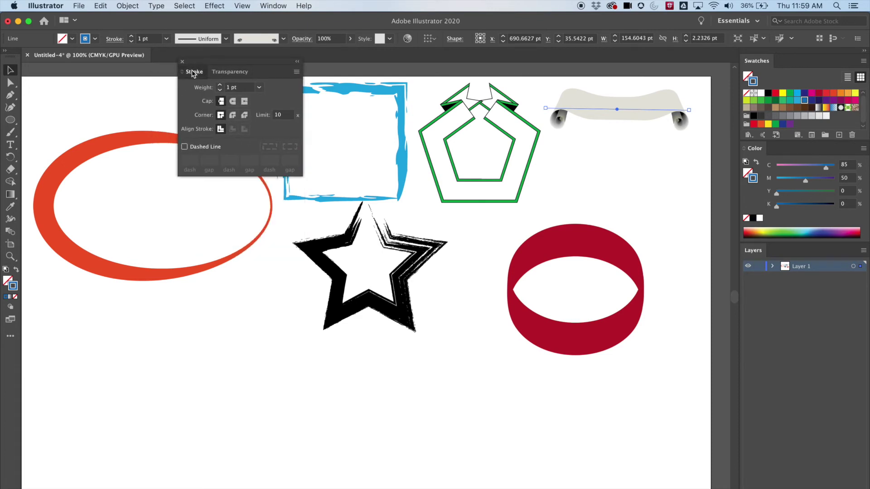
{"action": "double_click", "coordinate": [194, 74]}
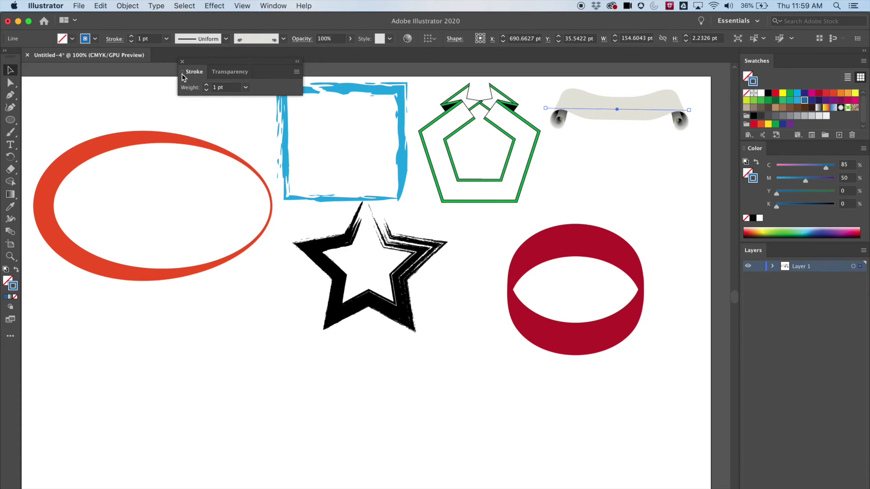
{"action": "left_click", "coordinate": [181, 73]}
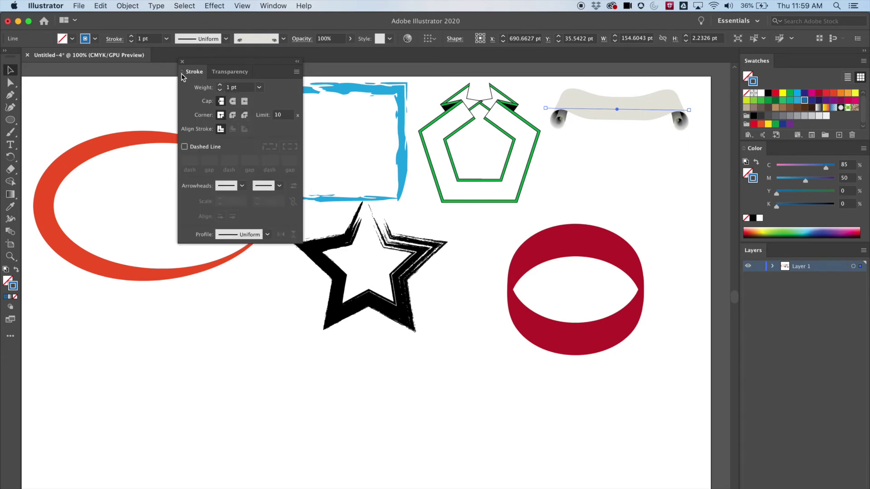
{"action": "left_click", "coordinate": [181, 73]}
{"action": "left_click", "coordinate": [182, 73]}
{"action": "left_click", "coordinate": [182, 74]}
{"action": "left_click", "coordinate": [181, 74]}
{"action": "left_click", "coordinate": [181, 73]}
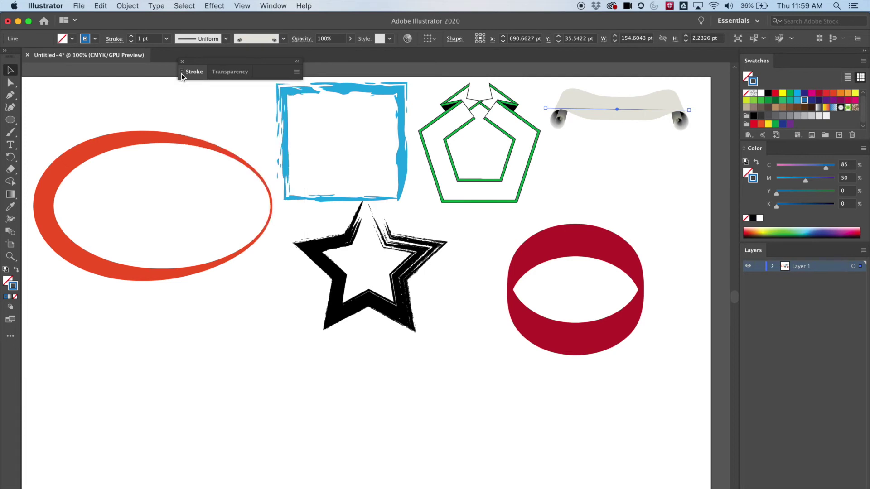
{"action": "left_click", "coordinate": [181, 73]}
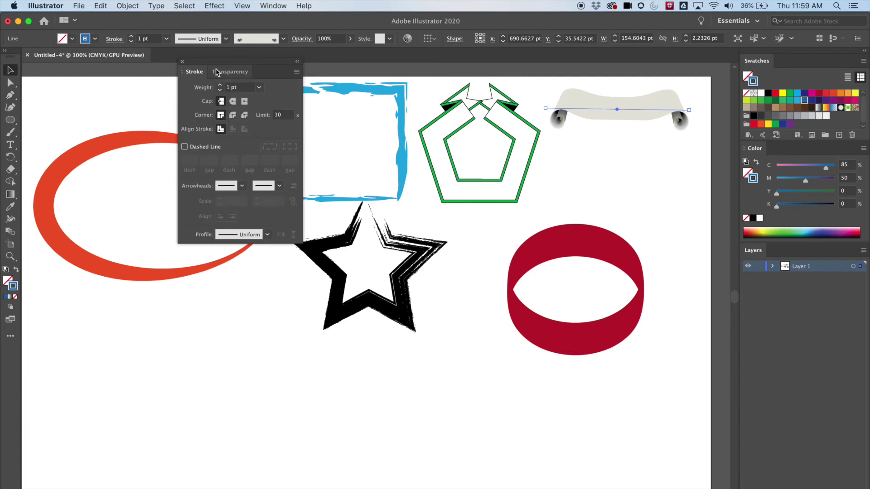
{"action": "mouse_move", "coordinate": [210, 64]}
{"action": "left_mouse_down"}
{"action": "mouse_move", "coordinate": [631, 83]}
{"action": "mouse_move", "coordinate": [633, 67]}
{"action": "left_mouse_up"}
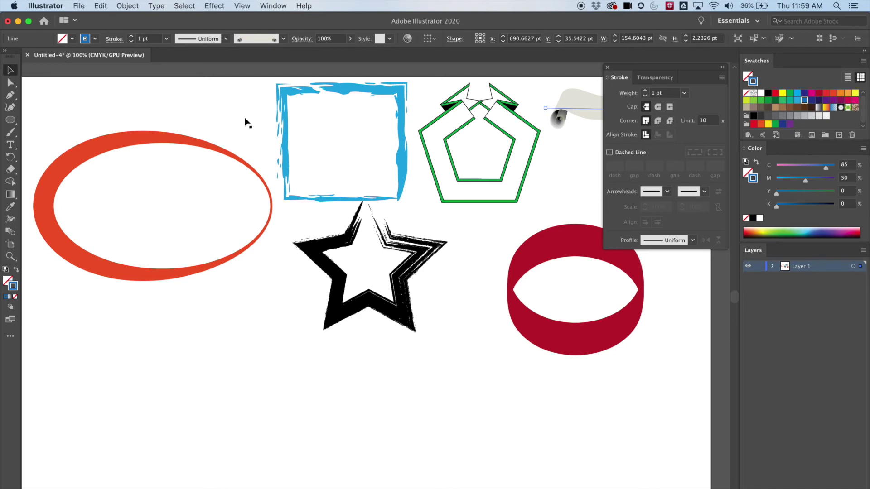
- Draw a pentagon about 158 by 150 pt, move it into the empty area below the large ellipse, and zoom in on it
{"action": "left_click", "coordinate": [11, 121]}
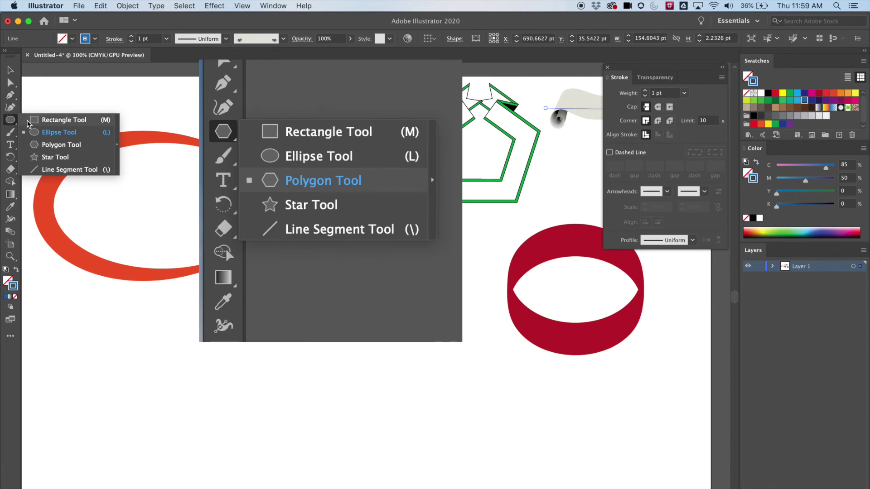
{"action": "left_click", "coordinate": [50, 145]}
{"action": "left_click_drag", "start_coordinate": [175, 348], "coordinate": [221, 410]}
{"action": "key", "text": "v"}
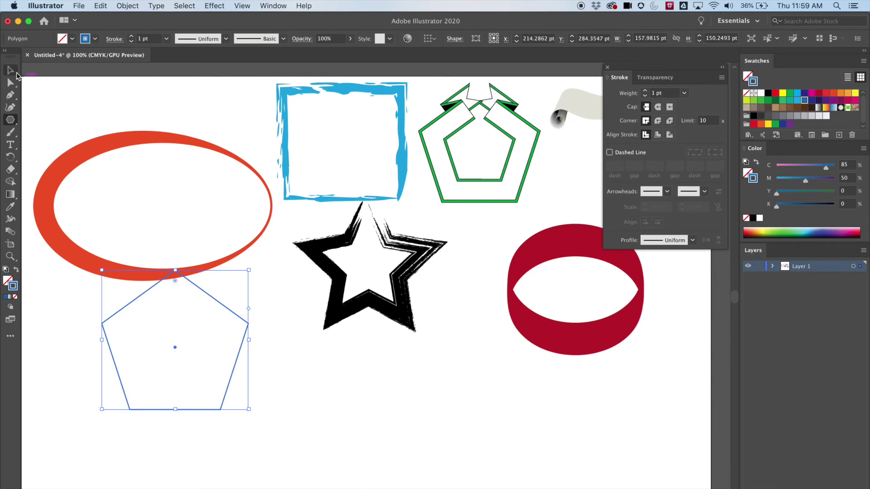
{"action": "left_click_drag", "start_coordinate": [188, 285], "coordinate": [231, 348]}
{"action": "left_click_drag", "start_coordinate": [328, 404], "coordinate": [363, 246]}
{"action": "key", "text": "super+equal"}
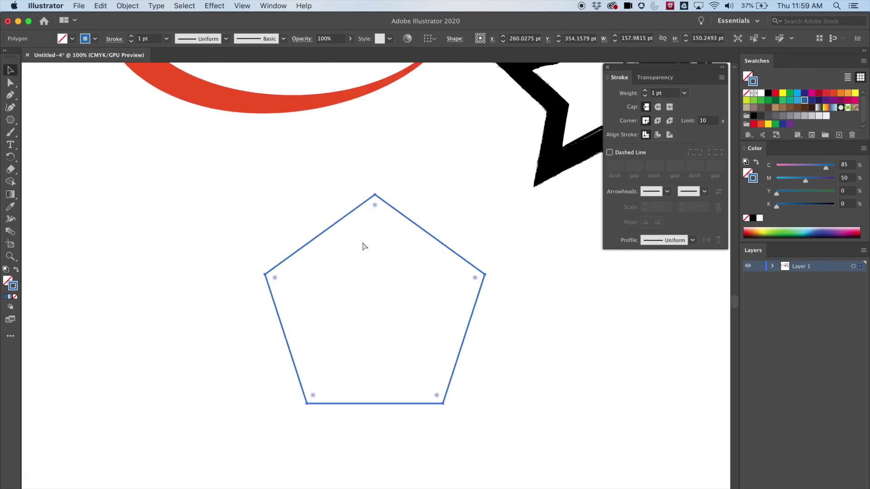
- Increase the new pentagon's stroke weight to 12 pt
{"action": "left_click", "coordinate": [131, 37]}
{"action": "left_click", "coordinate": [131, 37]}
{"action": "left_click", "coordinate": [132, 36]}
{"action": "left_click", "coordinate": [132, 36]}
{"action": "left_click", "coordinate": [132, 36]}
{"action": "left_click", "coordinate": [131, 36]}
{"action": "left_click", "coordinate": [132, 36]}
{"action": "left_click", "coordinate": [131, 37]}
{"action": "left_click", "coordinate": [132, 37]}
{"action": "left_click", "coordinate": [131, 37]}
{"action": "left_click", "coordinate": [131, 36]}
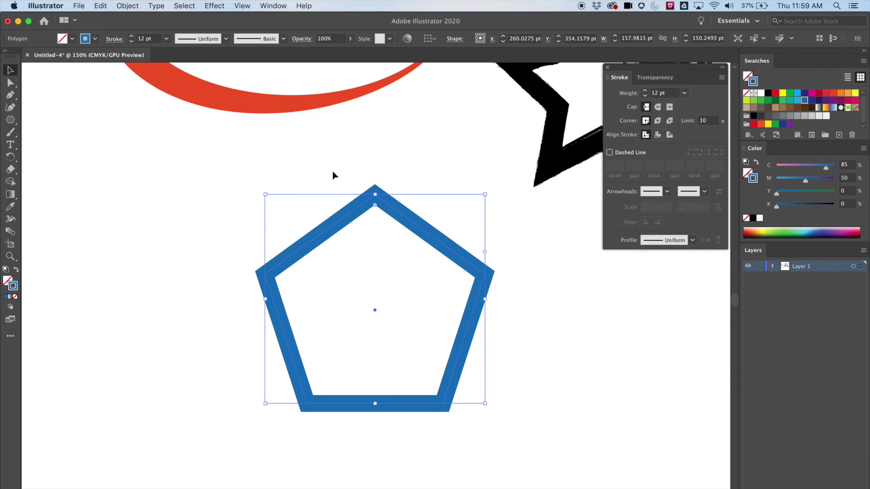
- Try the round and projecting caps on the pentagon's stroke, ending with Round Cap
{"action": "left_click", "coordinate": [657, 108]}
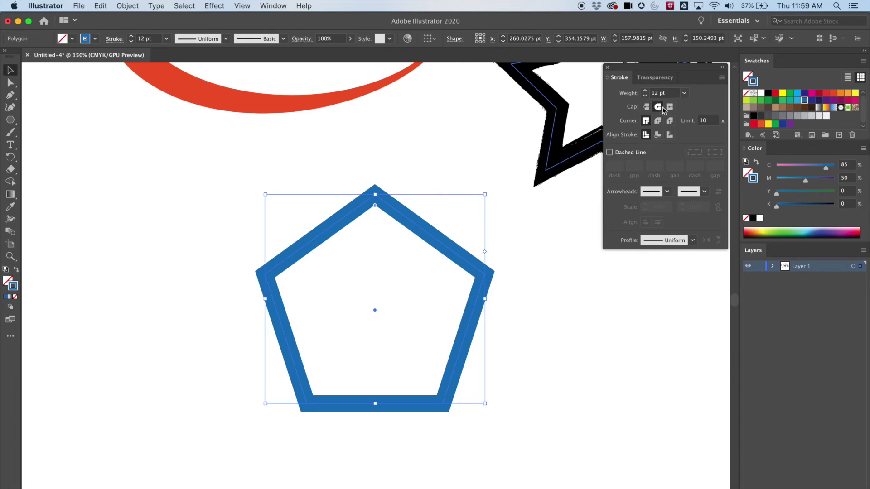
{"action": "left_click", "coordinate": [669, 108]}
{"action": "left_click", "coordinate": [657, 107]}
- Try the round and bevel joins on the pentagon's corners and return to the miter join
{"action": "left_click", "coordinate": [656, 121]}
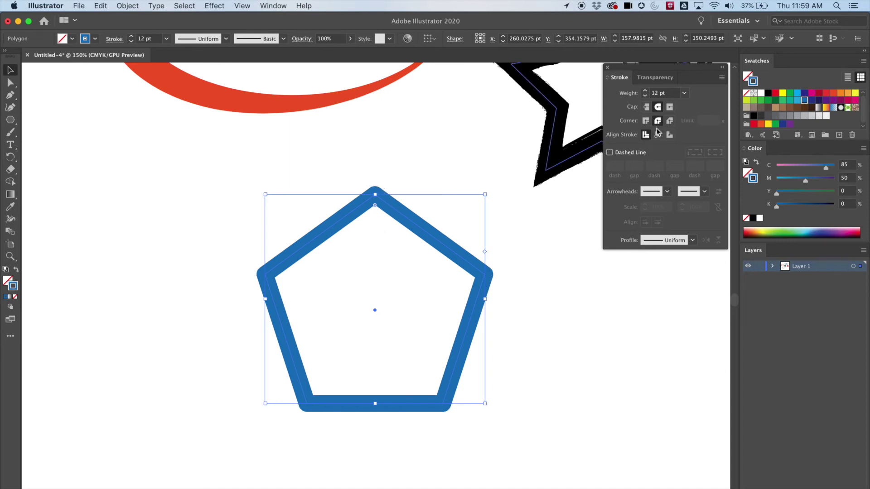
{"action": "left_click", "coordinate": [670, 121]}
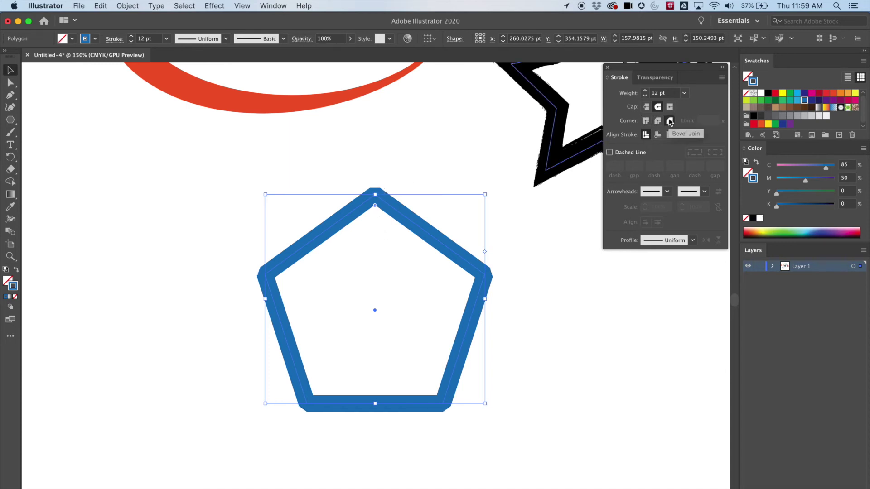
{"action": "left_click", "coordinate": [646, 121]}
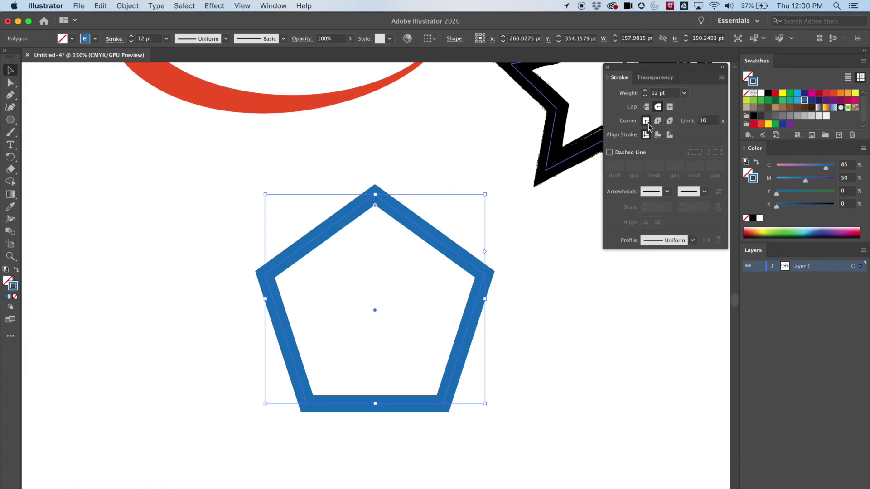
- Compare the miter, round and bevel joins on the pentagon's corners, ending with the round join, and deselect it
{"action": "left_click", "coordinate": [658, 121]}
{"action": "left_click", "coordinate": [670, 120]}
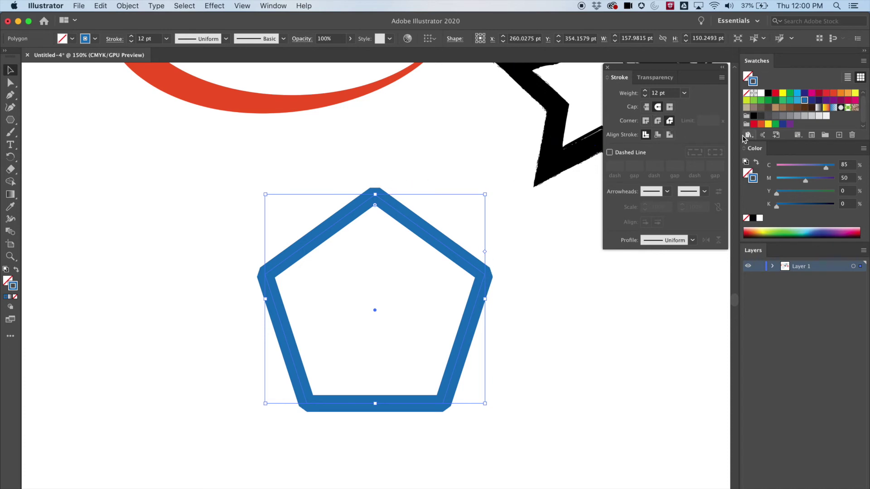
{"action": "left_click", "coordinate": [646, 121]}
{"action": "left_click", "coordinate": [657, 122]}
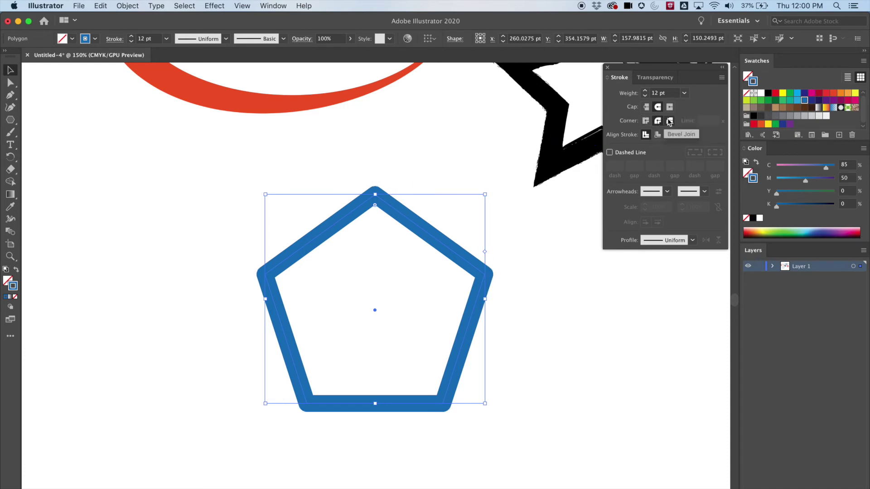
{"action": "left_click", "coordinate": [648, 123]}
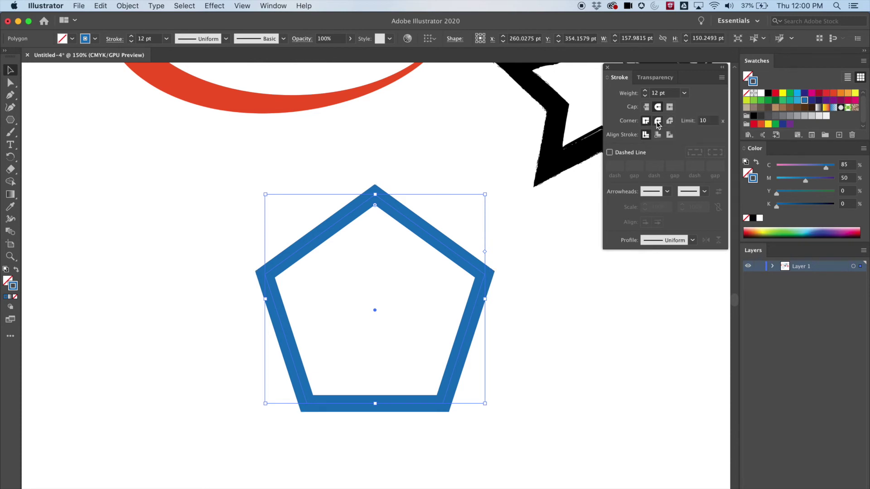
{"action": "left_click", "coordinate": [658, 122]}
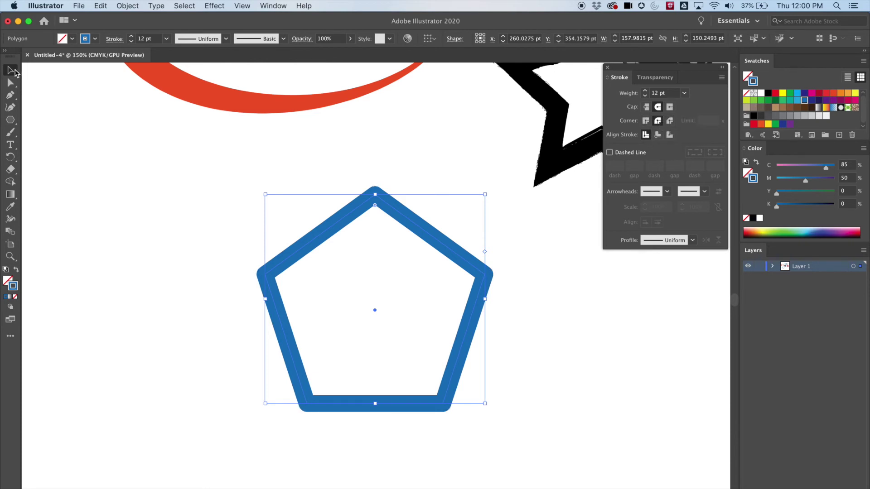
{"action": "left_click", "coordinate": [72, 104]}
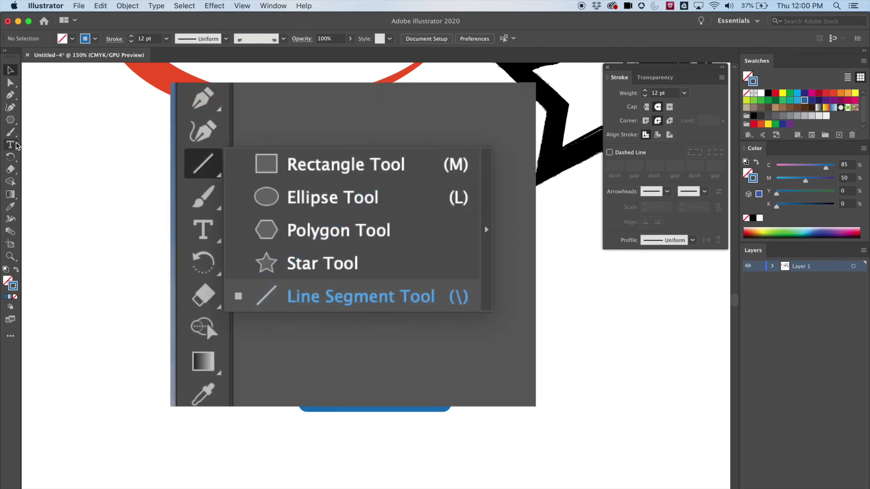
- Draw a slanted line segment about 116 pt wide and 39 pt high beside the pentagon's upper left corner
{"action": "left_click", "coordinate": [16, 121]}
{"action": "left_click", "coordinate": [68, 170]}
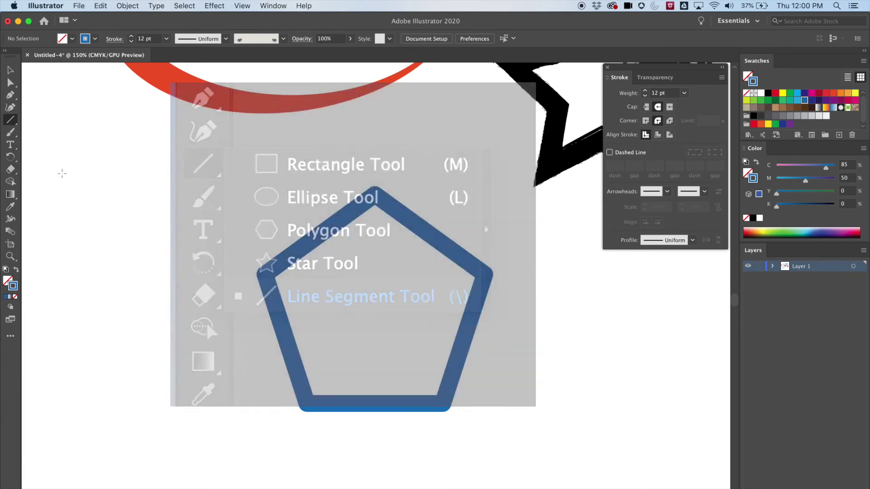
{"action": "left_click_drag", "start_coordinate": [71, 234], "coordinate": [231, 179]}
{"action": "left_click", "coordinate": [10, 70]}
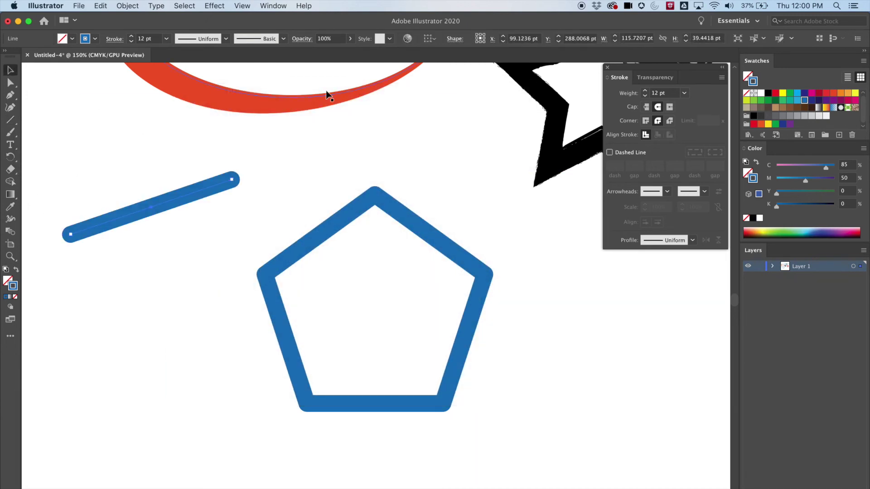
- Try the butt and projecting caps on the slanted line's ends, return to Round Cap and deselect the line
{"action": "left_click", "coordinate": [646, 107]}
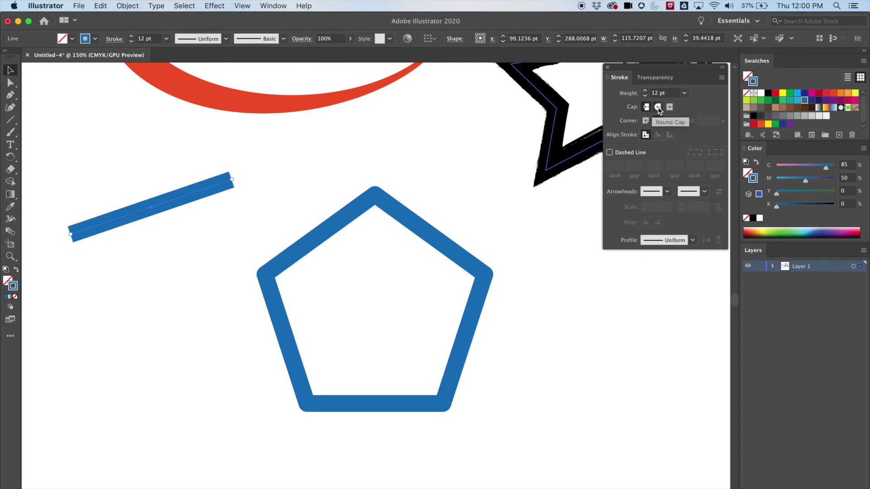
{"action": "left_click", "coordinate": [658, 107]}
{"action": "left_click", "coordinate": [671, 108]}
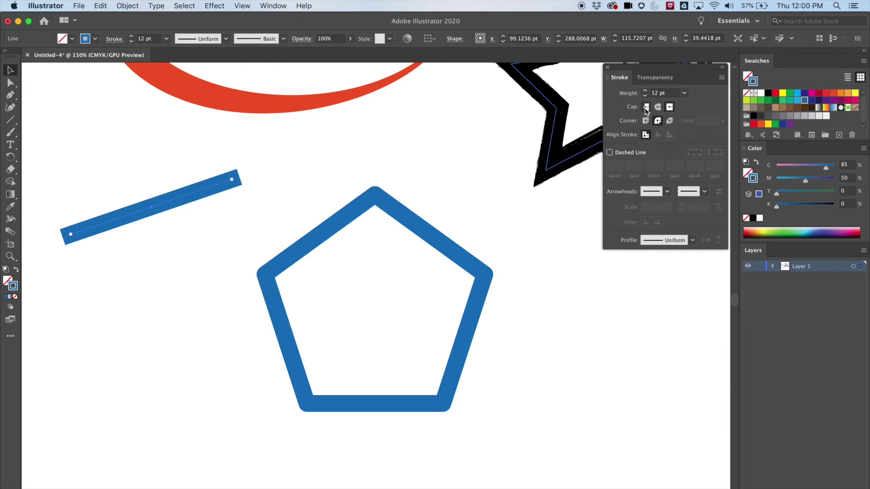
{"action": "left_click", "coordinate": [647, 107]}
{"action": "left_click", "coordinate": [669, 109]}
{"action": "left_click", "coordinate": [651, 109]}
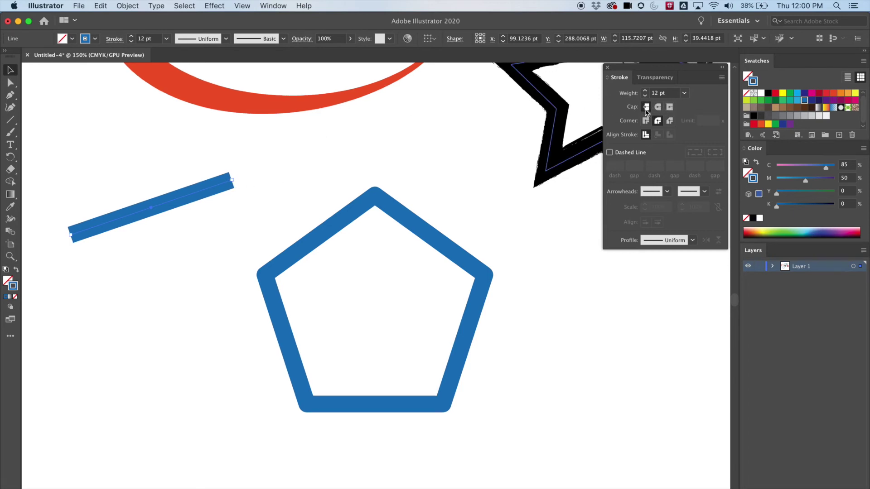
{"action": "left_click", "coordinate": [669, 107]}
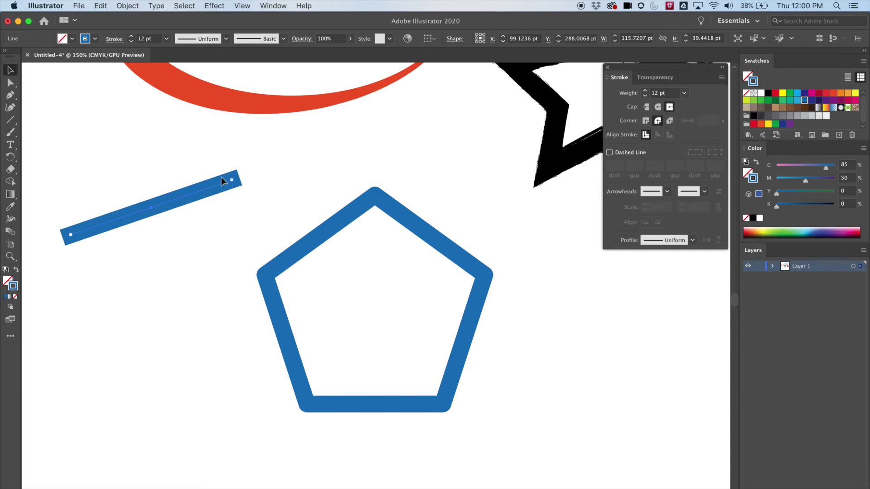
{"action": "left_click", "coordinate": [658, 107]}
{"action": "left_click", "coordinate": [9, 71]}
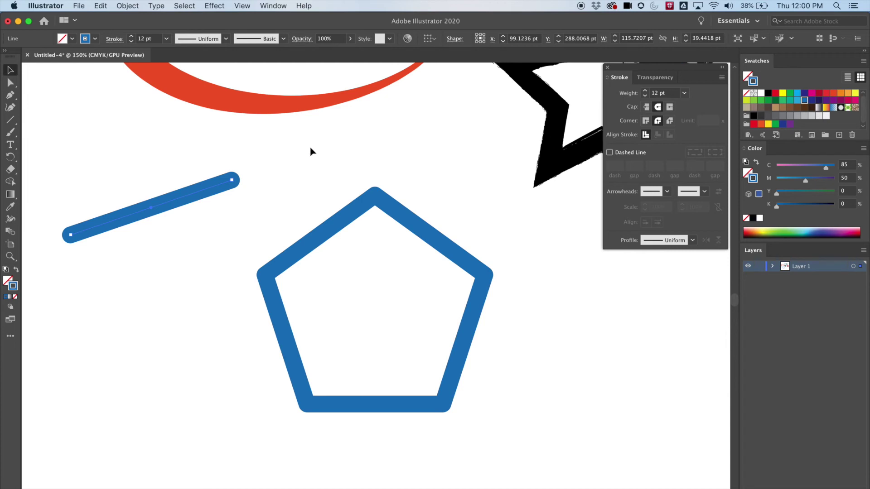
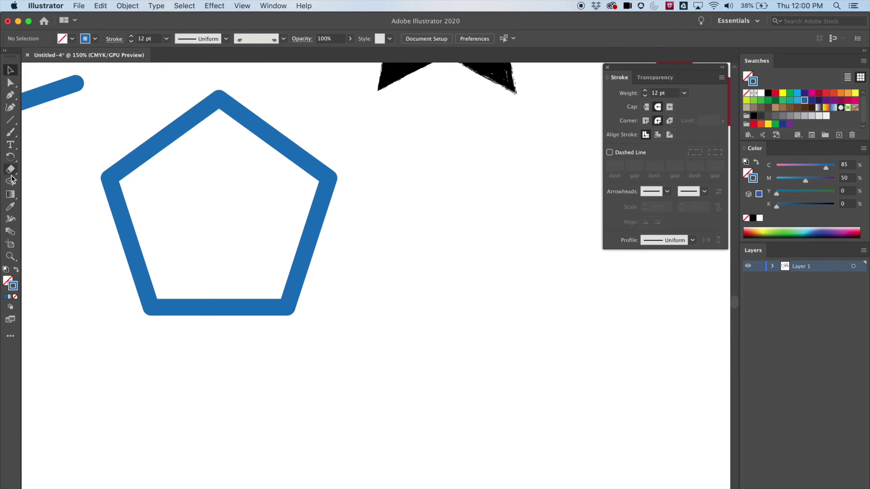
- Draw a circle about 112 pt in diameter in the empty area to the right of the pentagon
{"action": "left_click", "coordinate": [11, 120]}
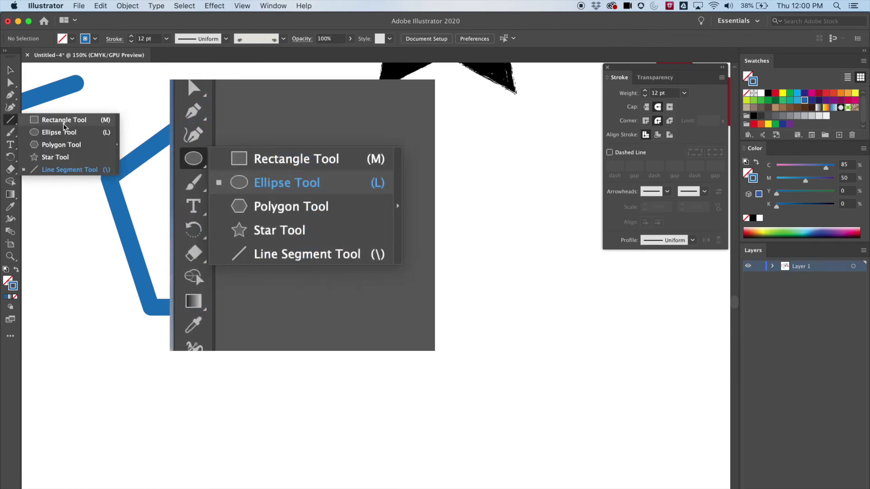
{"action": "left_click", "coordinate": [49, 132]}
{"action": "left_click_drag", "start_coordinate": [420, 195], "coordinate": [575, 343]}
{"action": "left_click", "coordinate": [13, 71]}
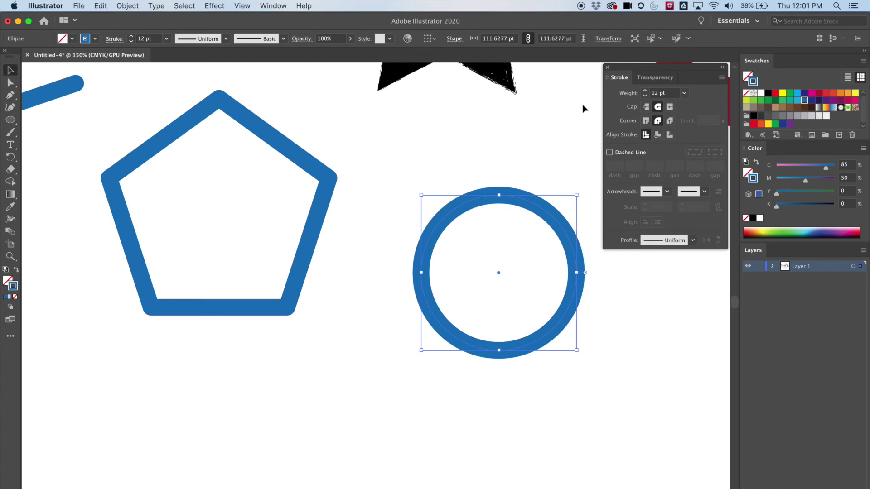
- Recolor the circle's stroke with the orange-red swatch C=0 M=80 Y=95 K=0
{"action": "key", "text": "super+shift+b"}
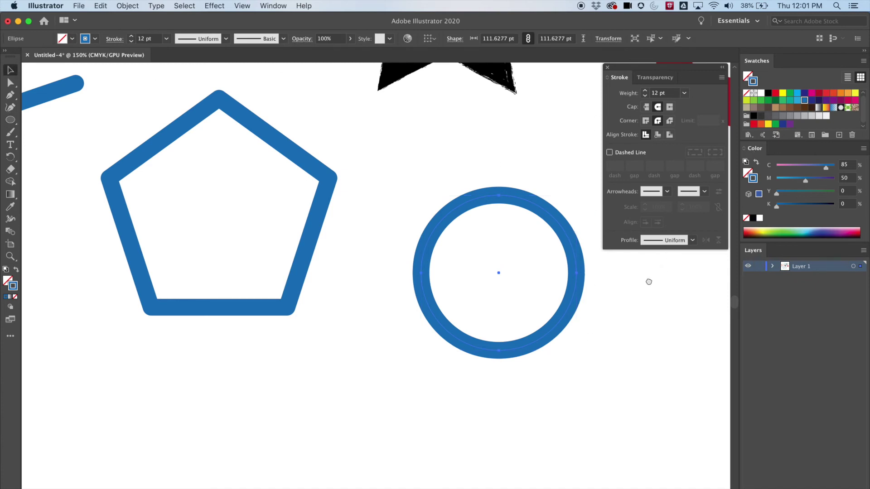
{"action": "left_click_drag", "start_coordinate": [649, 281], "coordinate": [576, 215]}
{"action": "key", "text": "super+shift+b"}
{"action": "left_click", "coordinate": [470, 110]}
{"action": "left_click_drag", "start_coordinate": [470, 109], "coordinate": [423, 179]}
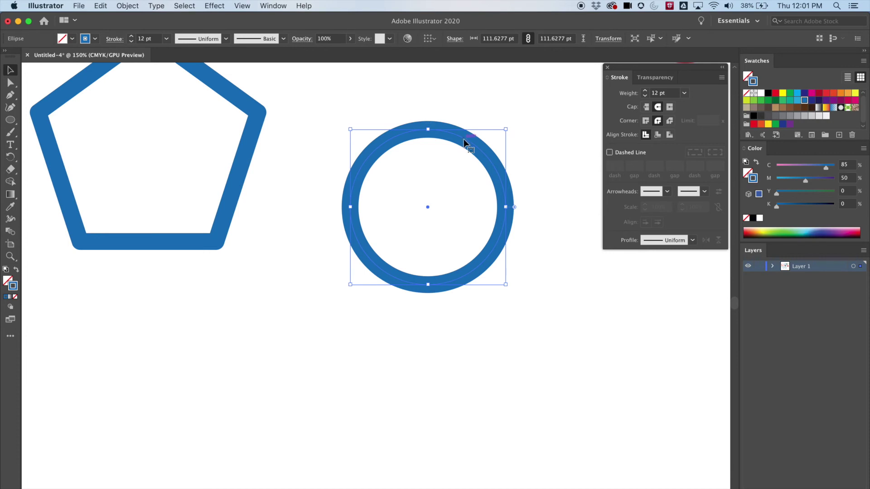
{"action": "left_click", "coordinate": [820, 95]}
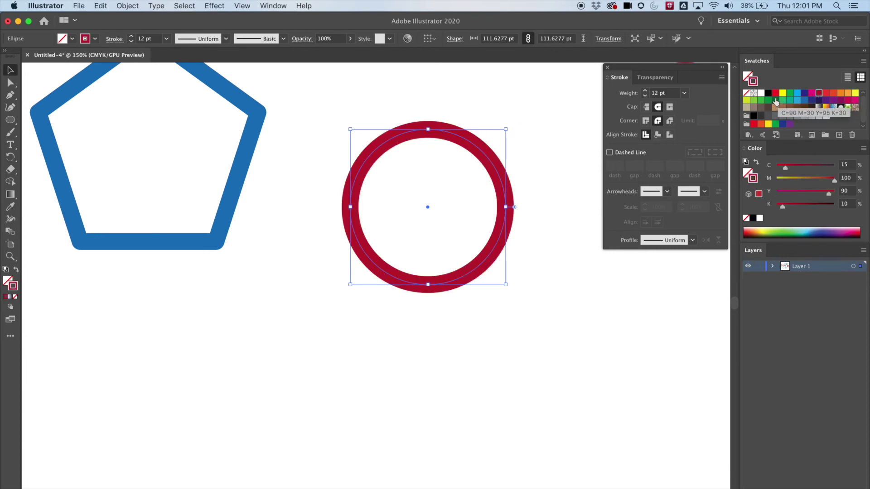
{"action": "left_click", "coordinate": [833, 94]}
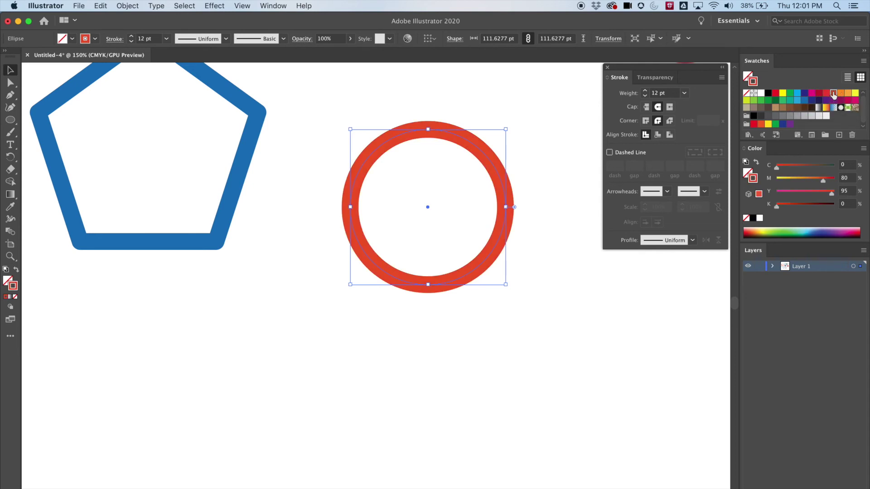
- Compare center, inside and outside alignment of the circle's stroke, ending with Align Stroke to Outside, and deselect it
{"action": "left_click", "coordinate": [508, 119]}
{"action": "left_click", "coordinate": [385, 138]}
{"action": "left_click", "coordinate": [658, 135]}
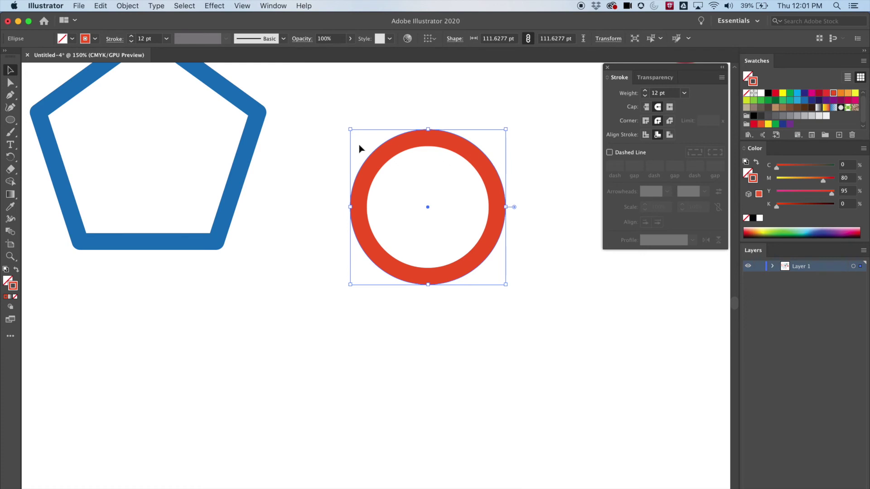
{"action": "left_click", "coordinate": [669, 135]}
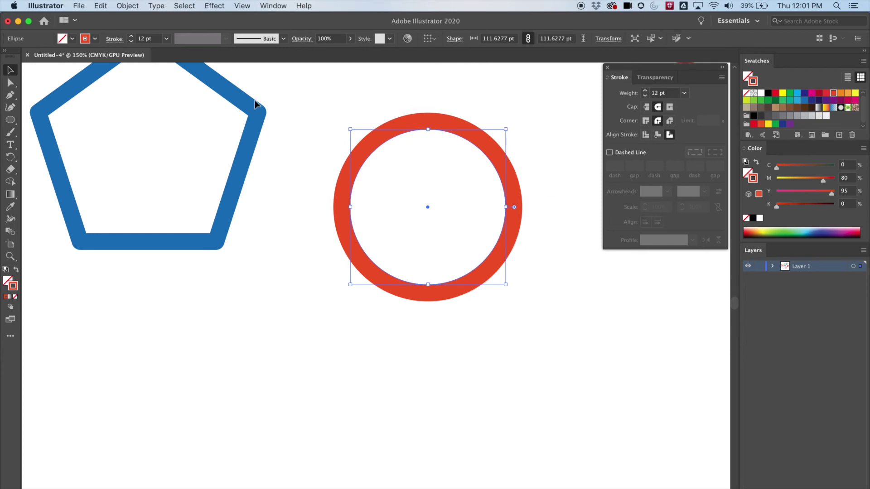
{"action": "left_click", "coordinate": [646, 135]}
{"action": "left_click", "coordinate": [657, 135]}
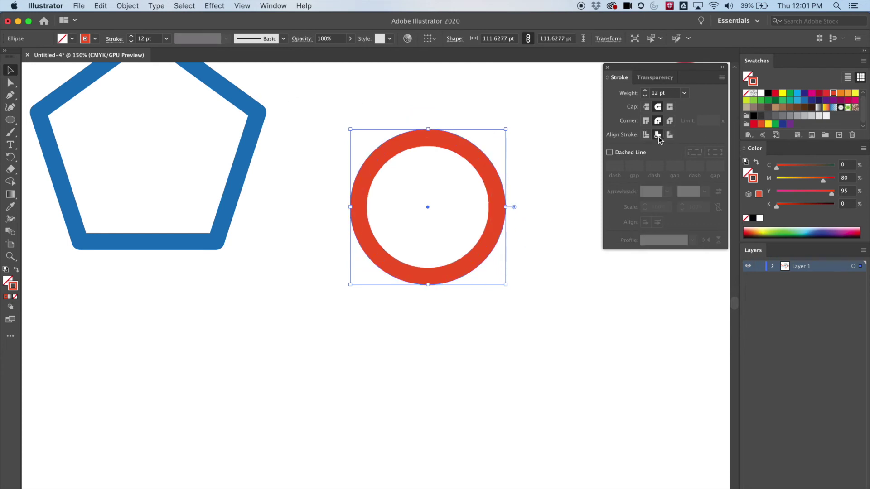
{"action": "left_click", "coordinate": [669, 135]}
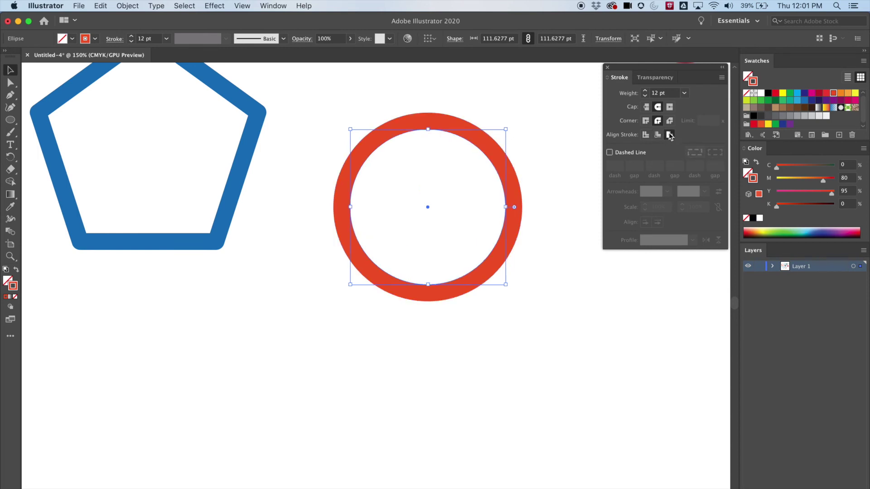
{"action": "left_click", "coordinate": [645, 135]}
{"action": "left_click", "coordinate": [657, 135]}
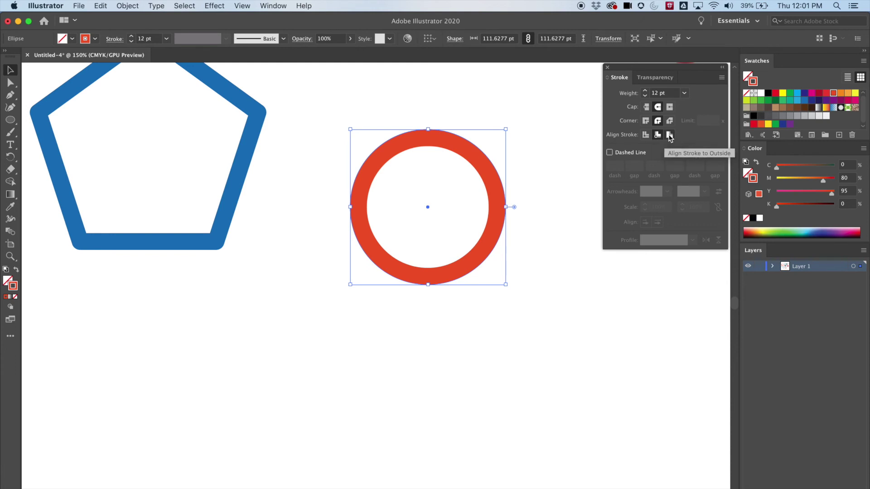
{"action": "left_click", "coordinate": [669, 136]}
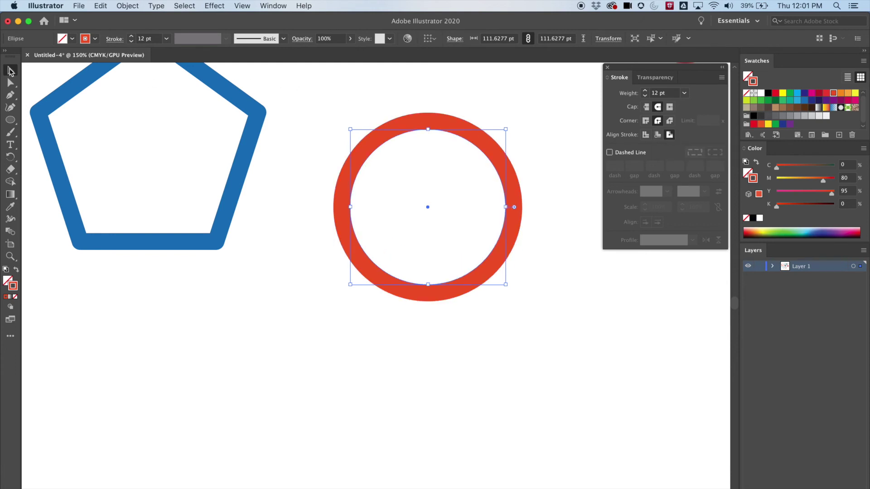
{"action": "left_click", "coordinate": [336, 88]}
- Draw a five-pointed star about 135 by 128 pt in the empty area to the right of the circle
{"action": "left_click_drag", "start_coordinate": [553, 294], "coordinate": [267, 316]}
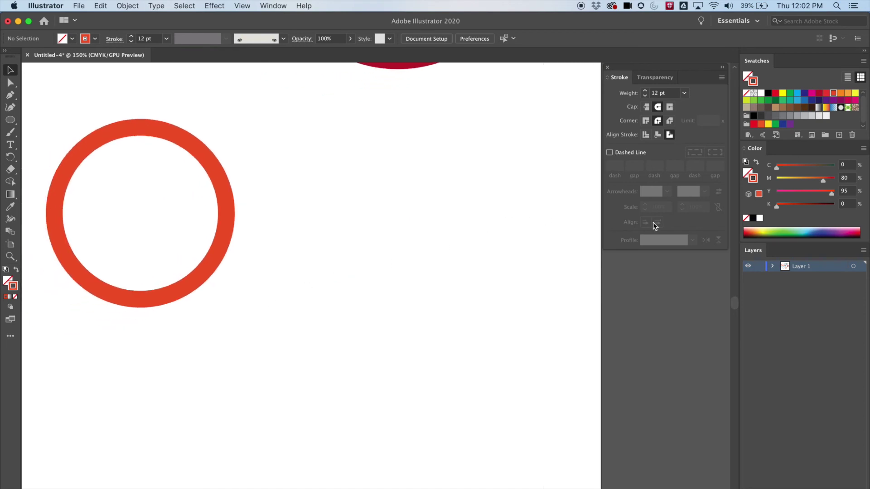
{"action": "left_click", "coordinate": [12, 121]}
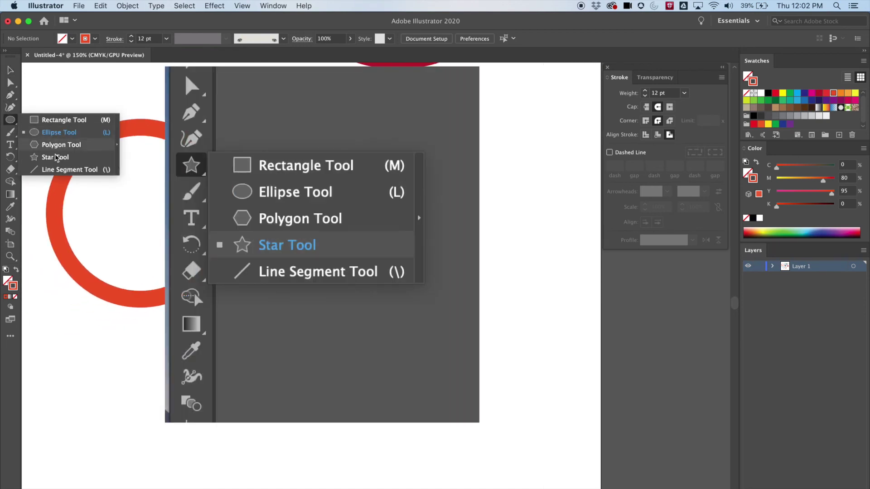
{"action": "left_click", "coordinate": [56, 160]}
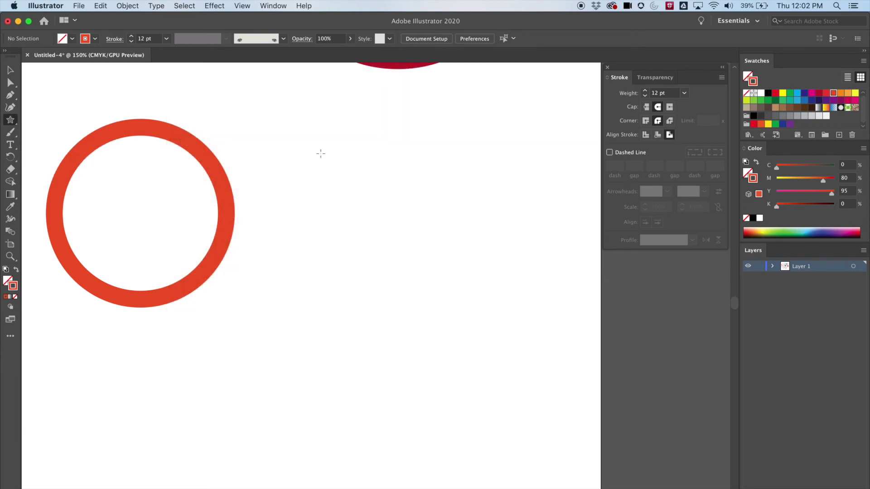
{"action": "key", "text": "super+0"}
{"action": "key", "text": "super+equal"}
{"action": "key", "text": "super+equal"}
{"action": "key", "text": "super+equal"}
{"action": "key", "text": "super+equal"}
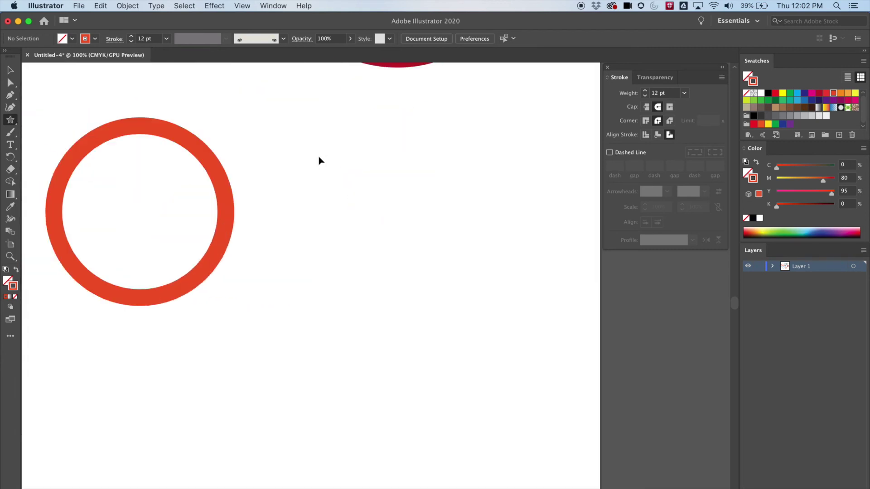
{"action": "left_click_drag", "start_coordinate": [390, 186], "coordinate": [292, 160]}
{"action": "mouse_move", "coordinate": [365, 187]}
{"action": "left_mouse_down"}
{"action": "mouse_move", "coordinate": [471, 295]}
{"action": "mouse_move", "coordinate": [447, 290]}
{"action": "left_mouse_up"}
{"action": "left_click_drag", "start_coordinate": [375, 182], "coordinate": [409, 248]}
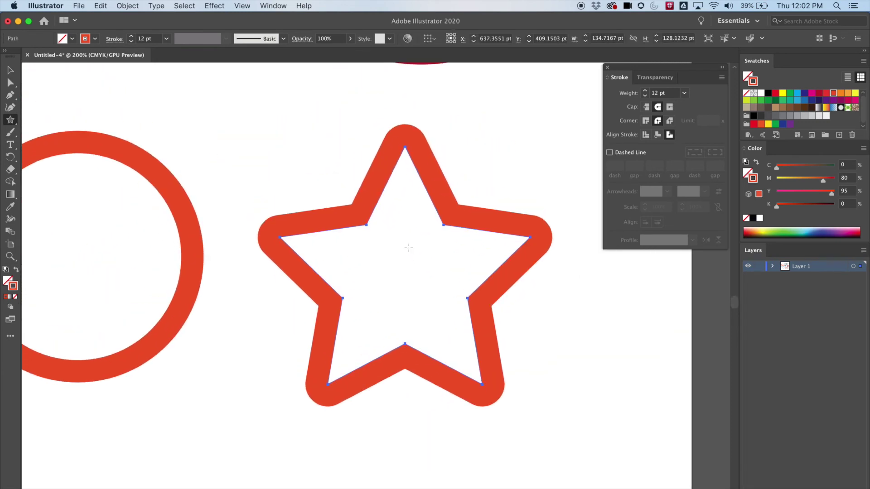
{"action": "left_click", "coordinate": [10, 69]}
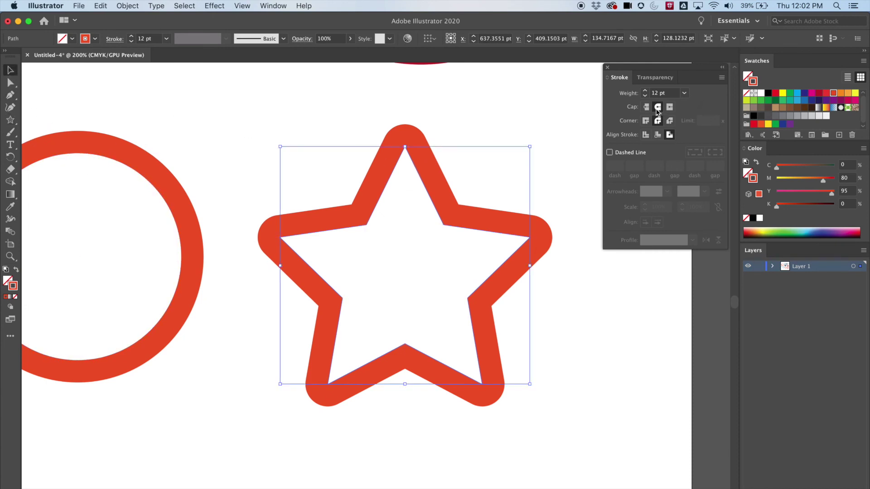
- Set the star's stroke to center alignment with miter joins and butt caps
{"action": "left_click", "coordinate": [658, 134]}
{"action": "left_click", "coordinate": [646, 134]}
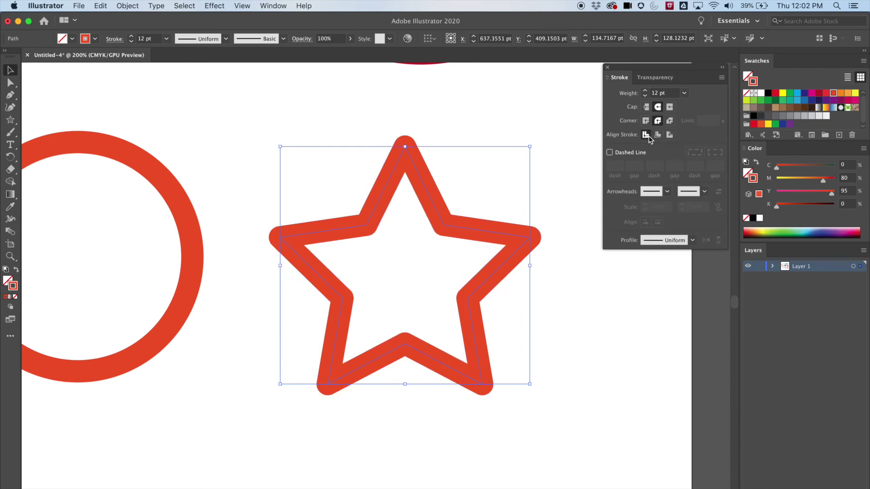
{"action": "left_click", "coordinate": [646, 121]}
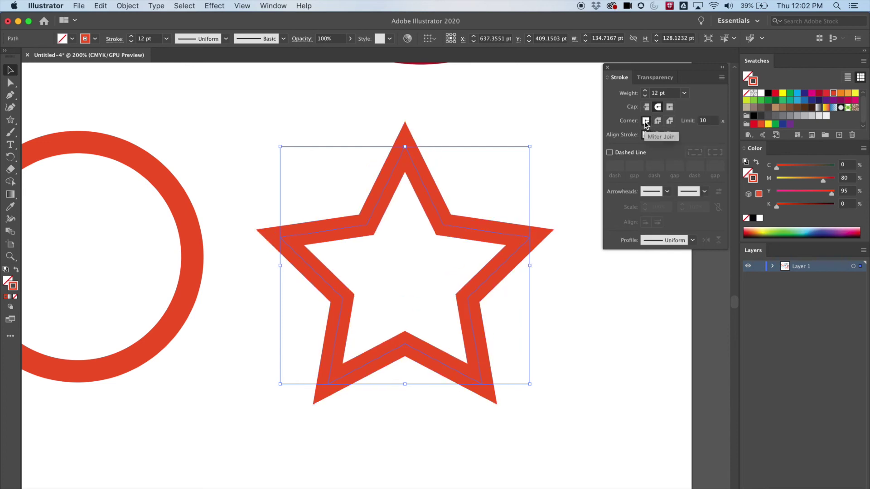
{"action": "left_click", "coordinate": [646, 106]}
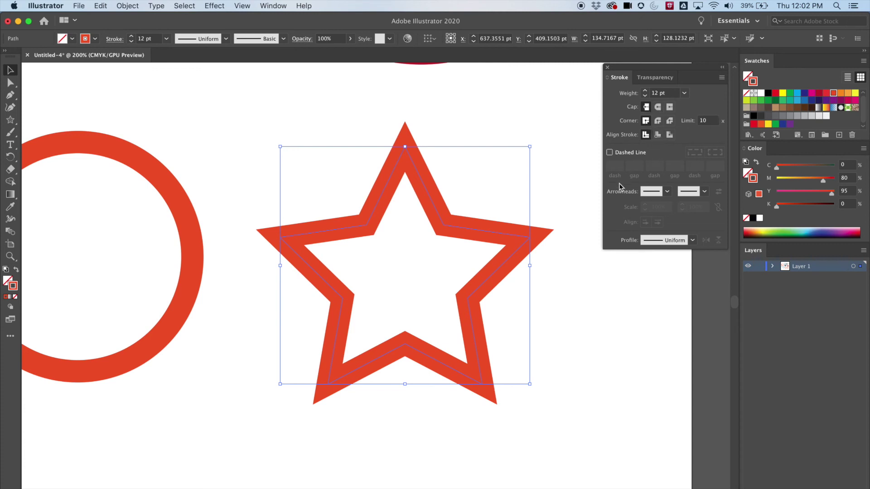
- Turn on the star's dashed line and compare exact dash lengths with dashes aligned to corners, ending with aligned to corners
{"action": "left_click", "coordinate": [610, 153]}
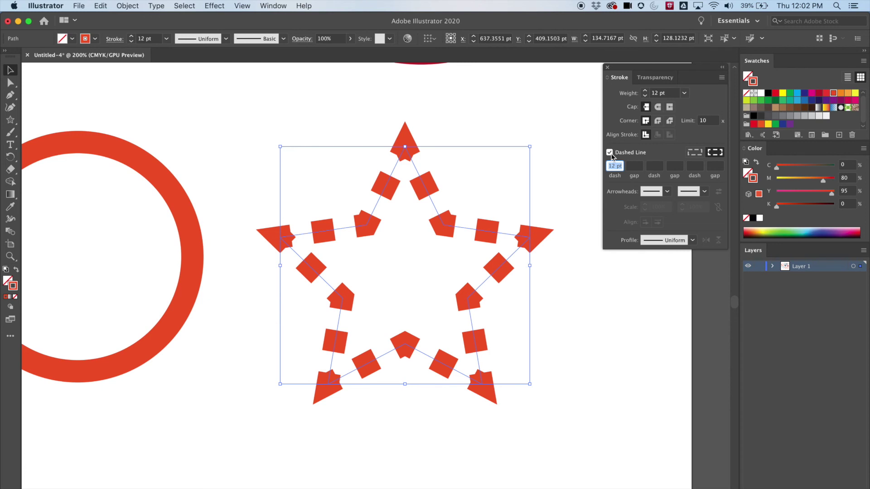
{"action": "scroll", "coordinate": [569, 185], "scroll_direction": "left", "scroll_amount": 1}
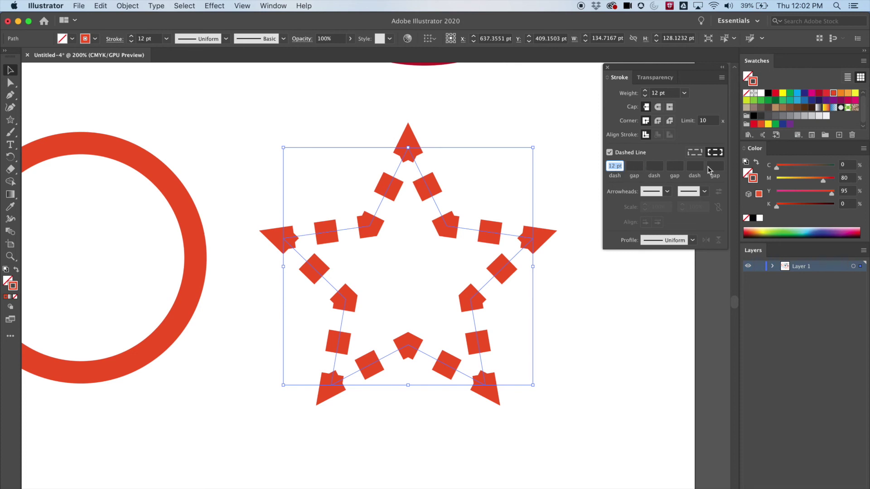
{"action": "left_click", "coordinate": [696, 154]}
{"action": "left_click", "coordinate": [715, 153]}
{"action": "left_click", "coordinate": [696, 154]}
{"action": "left_click", "coordinate": [715, 152]}
{"action": "left_click", "coordinate": [695, 153]}
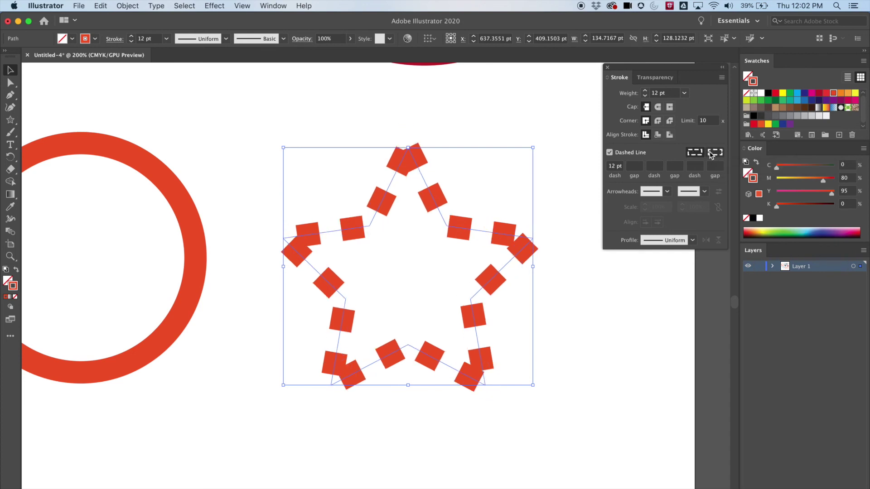
{"action": "left_click", "coordinate": [712, 153]}
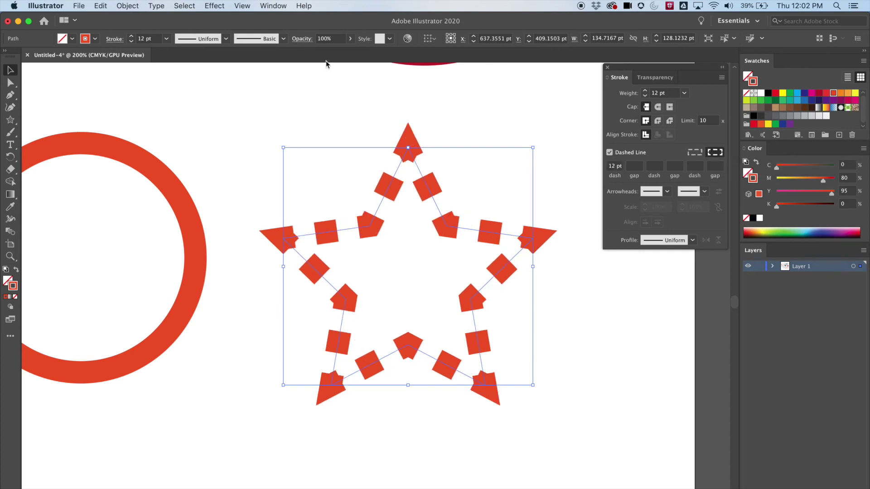
- Reduce the dashed star's stroke weight to 6 pt
{"action": "left_click", "coordinate": [131, 41]}
{"action": "left_click", "coordinate": [131, 42]}
{"action": "left_click", "coordinate": [131, 41]}
{"action": "left_click", "coordinate": [131, 41]}
{"action": "left_click", "coordinate": [131, 41]}
{"action": "left_click", "coordinate": [131, 41]}
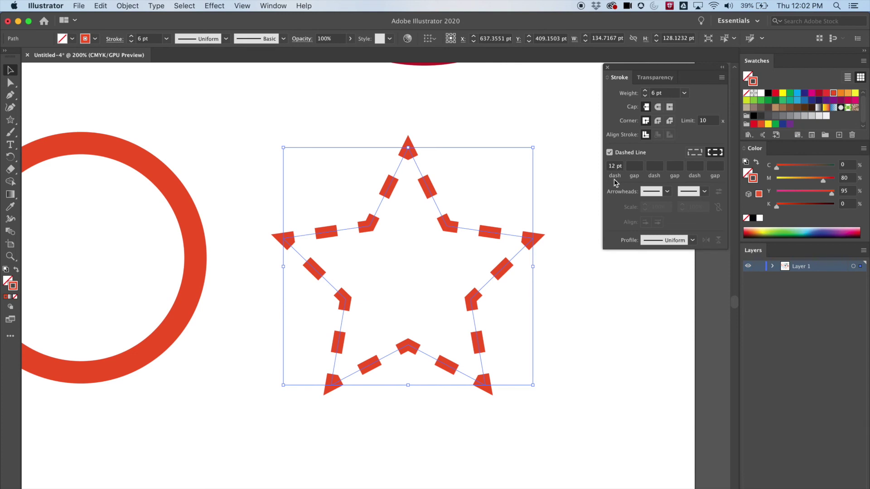
- Set the star's dash pattern to 10 pt dash, 5 pt gap, 20 pt dash, 5 pt gap, 30 pt dash, 5 pt gap, and deselect it
{"action": "left_click", "coordinate": [640, 167]}
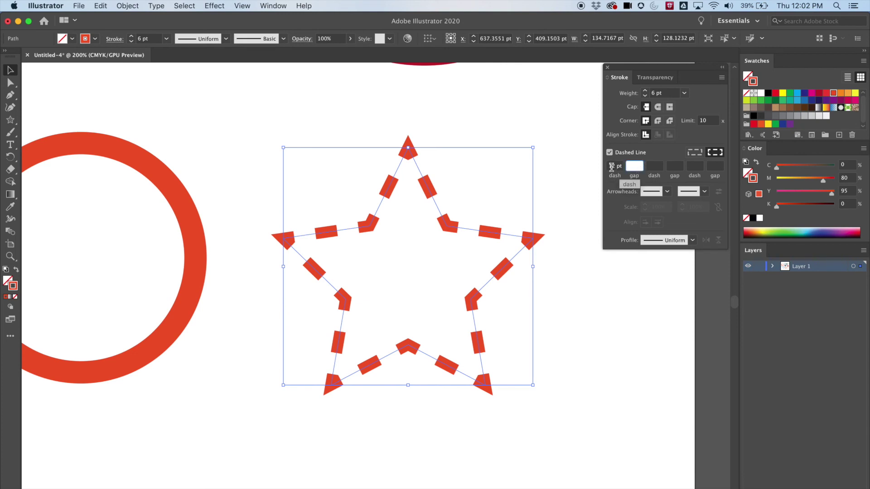
{"action": "left_click", "coordinate": [615, 166]}
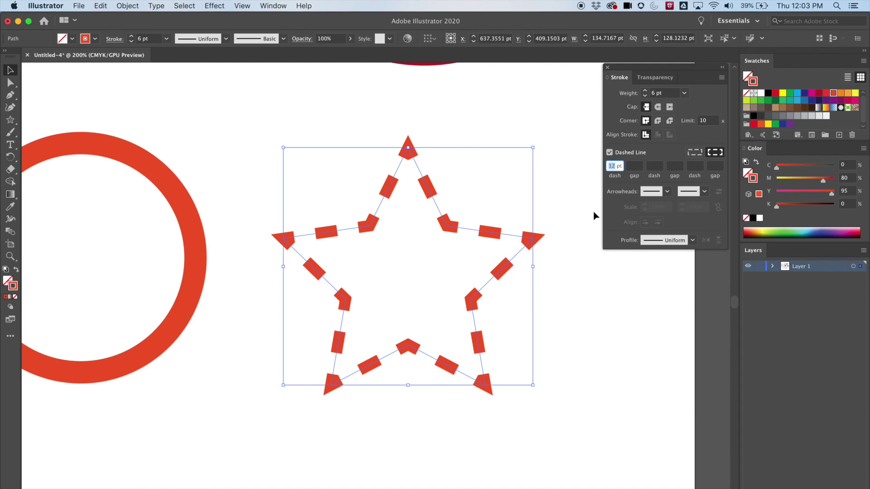
{"action": "type", "text": "10"}
{"action": "left_click", "coordinate": [634, 167]}
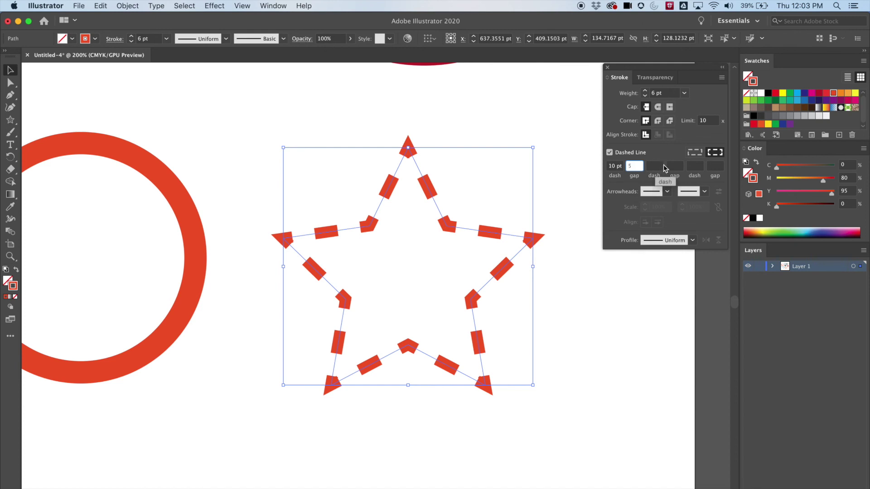
{"action": "key", "text": "Tab"}
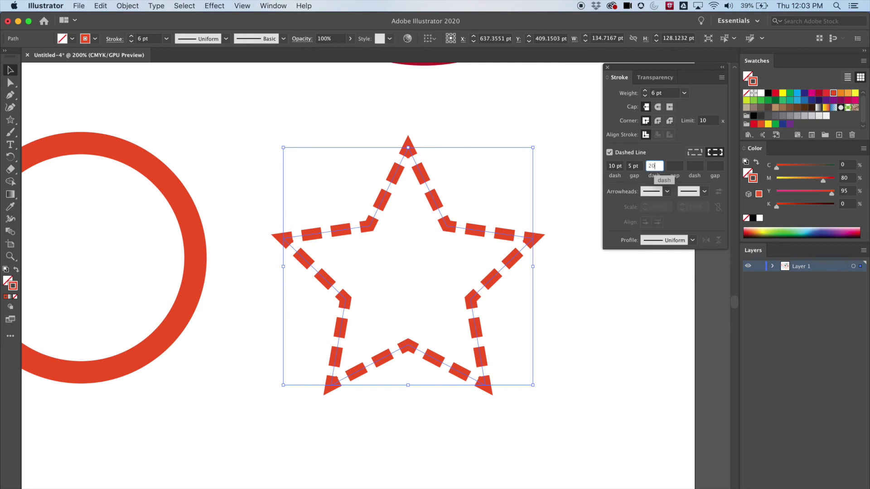
{"action": "left_click", "coordinate": [678, 166]}
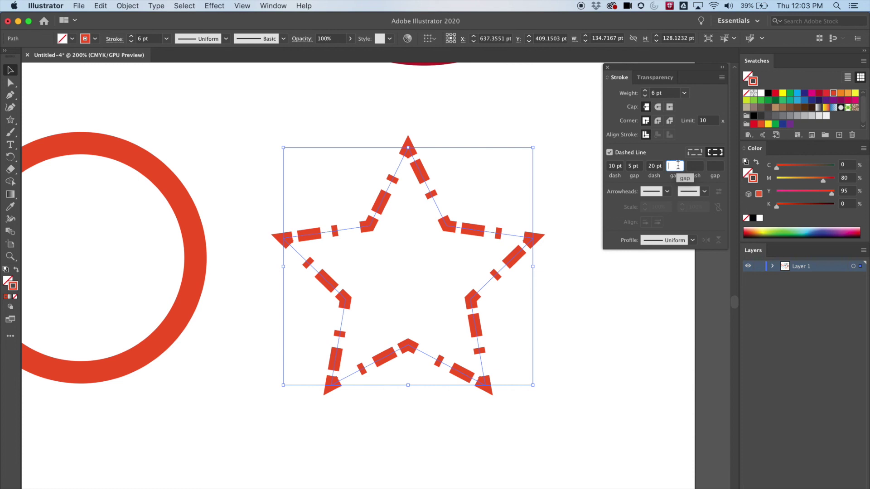
{"action": "left_click", "coordinate": [700, 166]}
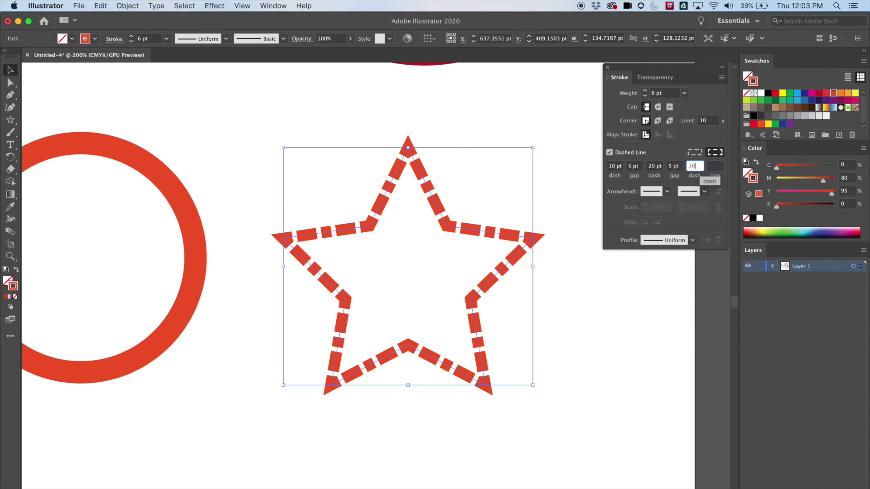
{"action": "left_click", "coordinate": [718, 166]}
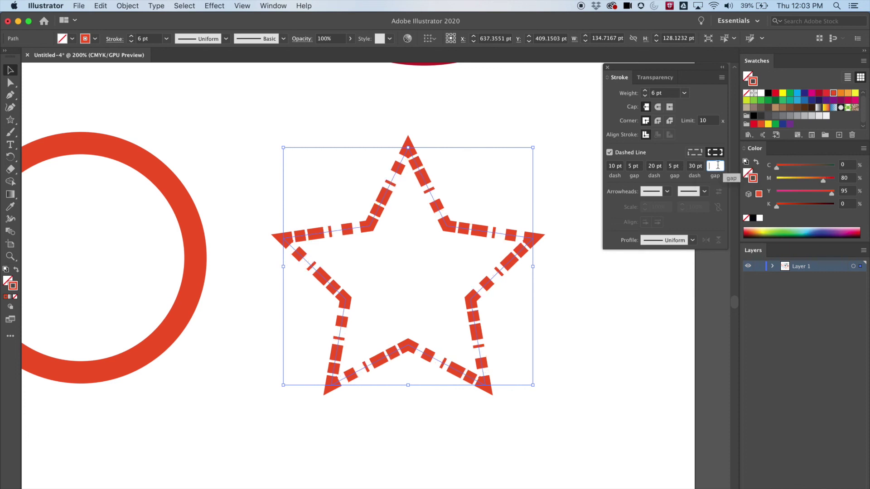
{"action": "key", "text": "Return"}
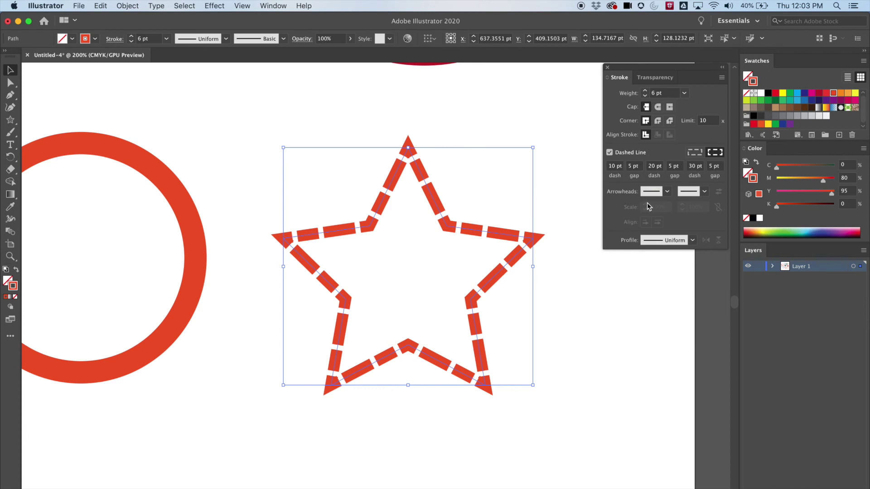
{"action": "left_click", "coordinate": [557, 239]}
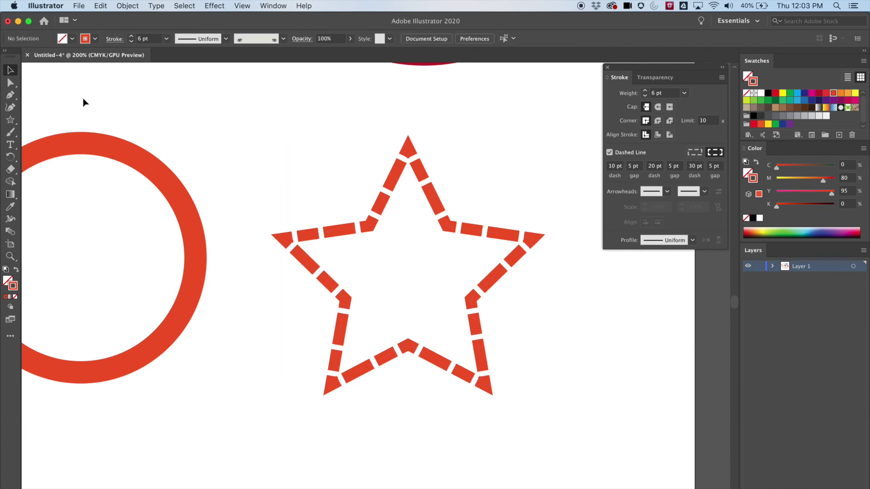
- Draw a slightly descending line segment about 106 by 14 pt in the empty area below the blue shape and circle
{"action": "left_click_drag", "start_coordinate": [185, 204], "coordinate": [416, 20]}
{"action": "left_click_drag", "start_coordinate": [207, 102], "coordinate": [409, 79]}
{"action": "left_click", "coordinate": [668, 192]}
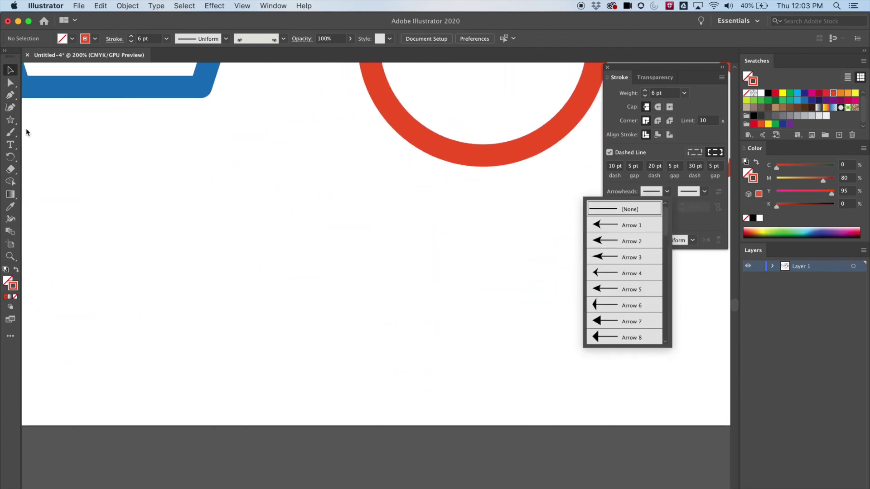
{"action": "left_click", "coordinate": [13, 120]}
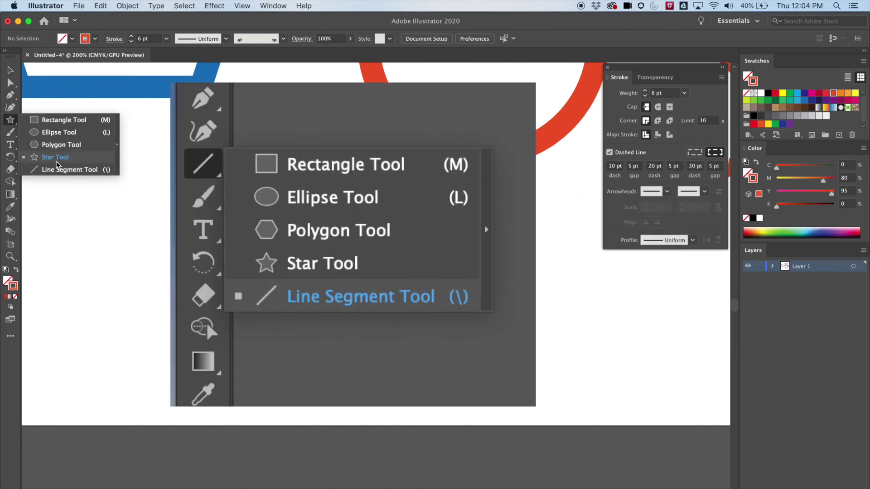
{"action": "left_click", "coordinate": [54, 169]}
{"action": "left_click_drag", "start_coordinate": [139, 217], "coordinate": [336, 245]}
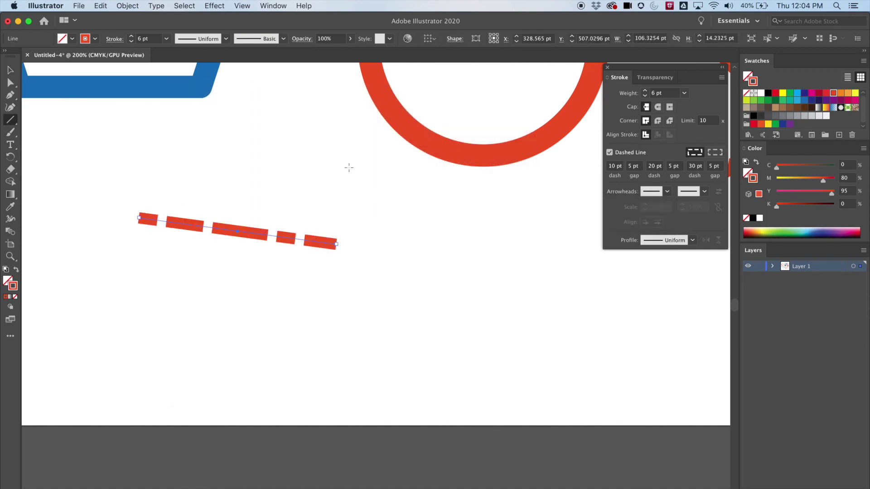
- Add arrowhead Arrow 5 to the line's start and Arrow 3 to its end, and lengthen the line to about 227 by 32 pt
{"action": "left_click", "coordinate": [660, 192]}
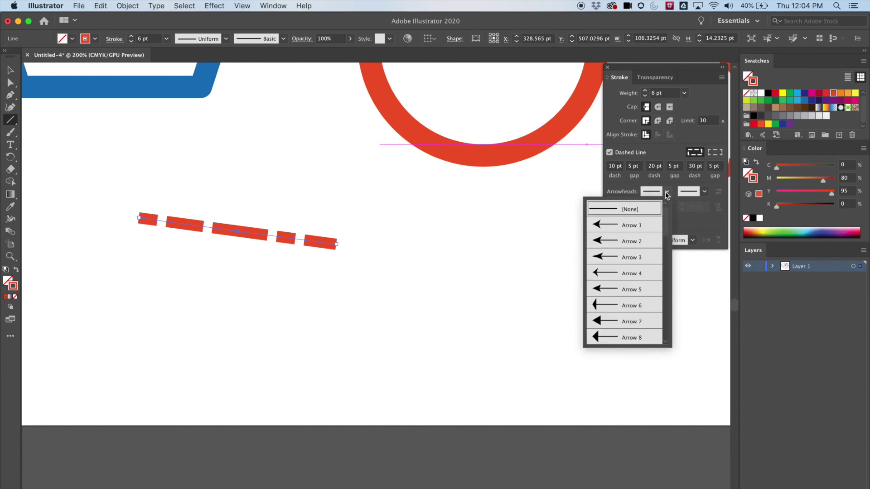
{"action": "left_click", "coordinate": [618, 227]}
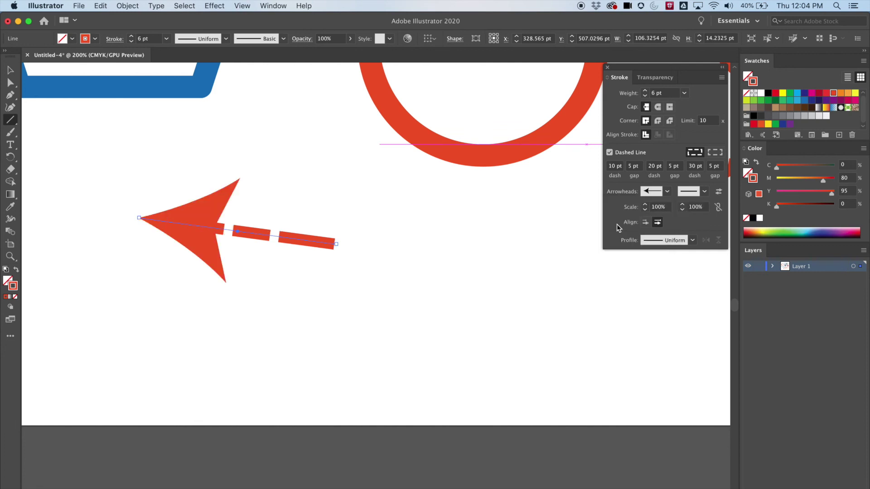
{"action": "left_click", "coordinate": [667, 191]}
{"action": "left_click", "coordinate": [633, 268]}
{"action": "left_click", "coordinate": [633, 271]}
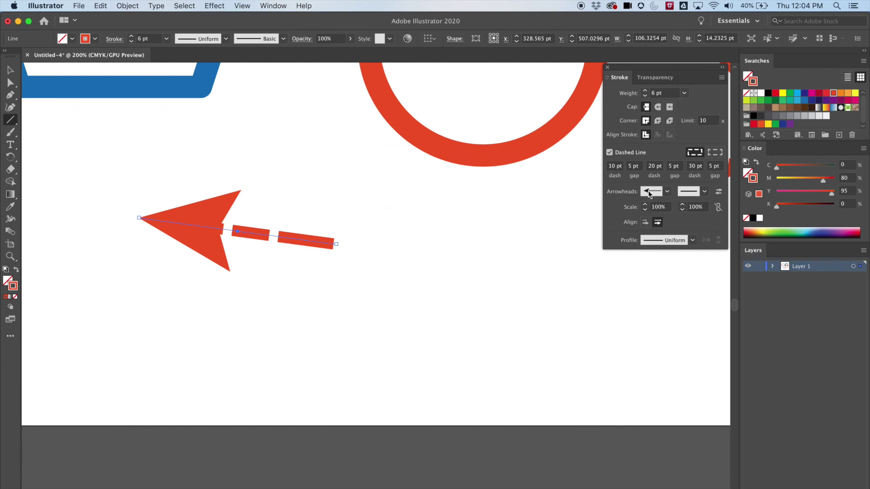
{"action": "left_click", "coordinate": [704, 192]}
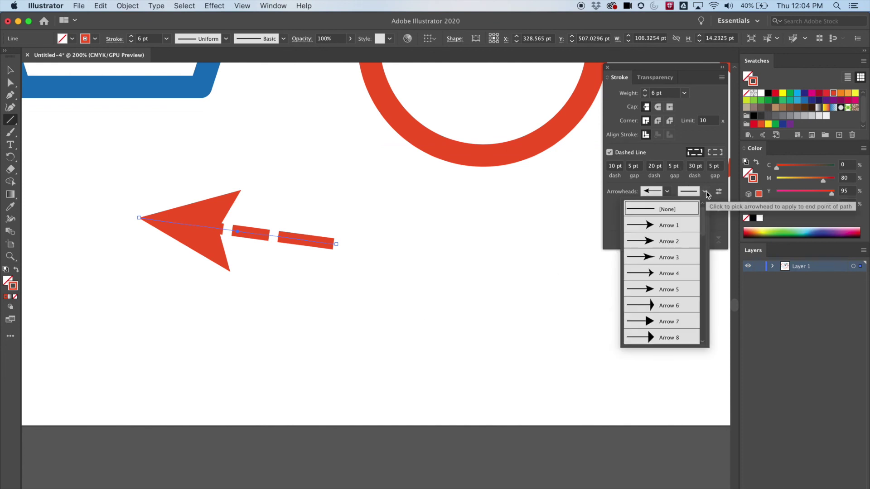
{"action": "left_click", "coordinate": [671, 256]}
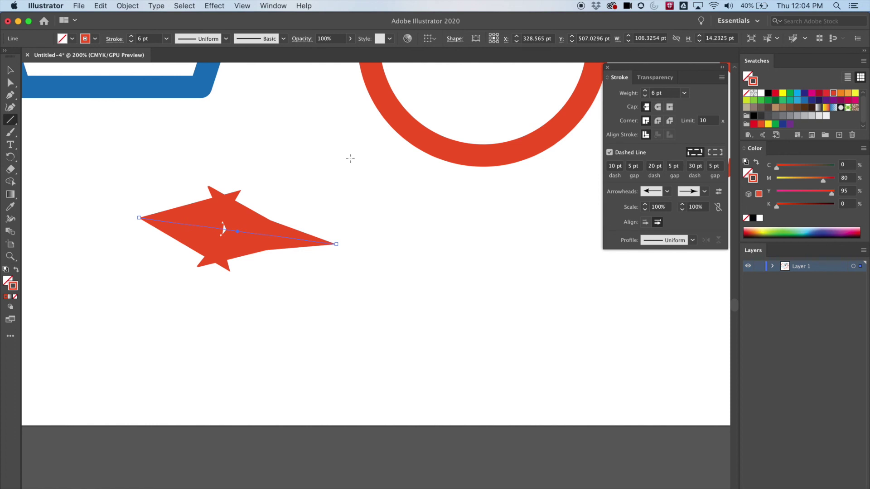
{"action": "left_click", "coordinate": [10, 70]}
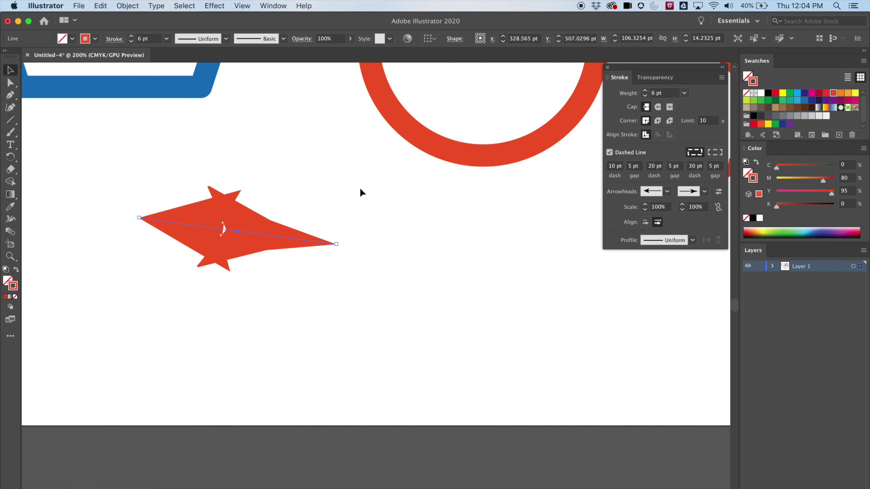
{"action": "left_click_drag", "start_coordinate": [336, 247], "coordinate": [561, 280]}
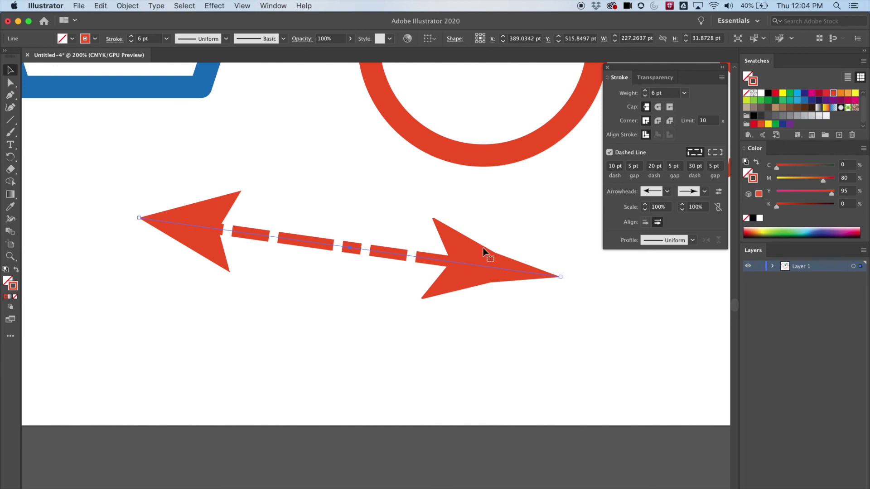
- Try Arrow 4 at the line's end, change the start arrowhead to Arrow 6, and remove the end arrowhead
{"action": "left_click", "coordinate": [705, 199]}
{"action": "left_click", "coordinate": [660, 223]}
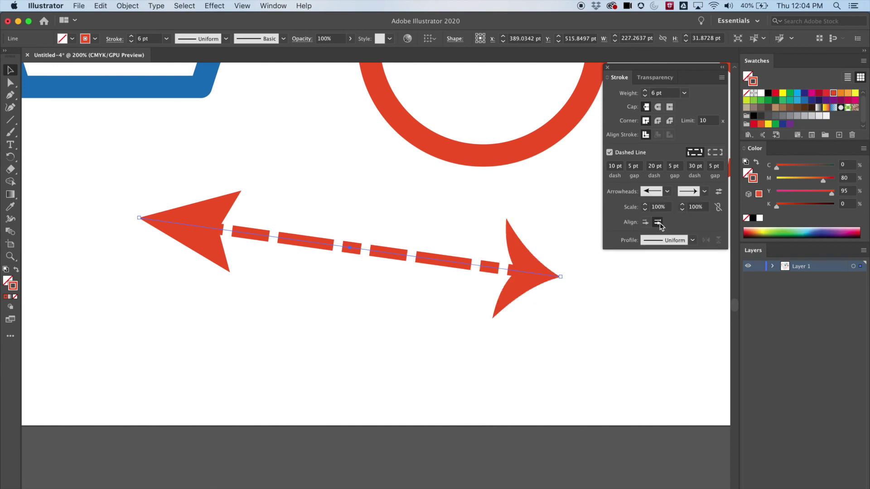
{"action": "left_click", "coordinate": [664, 192]}
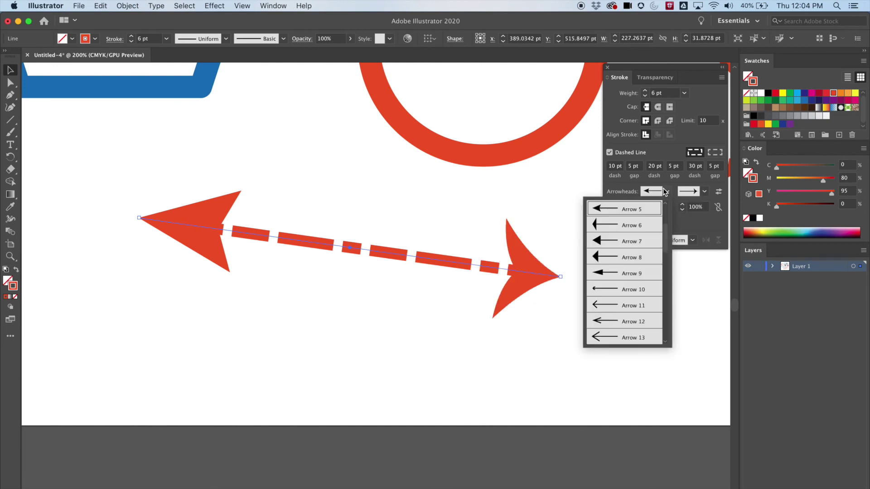
{"action": "left_click", "coordinate": [626, 224]}
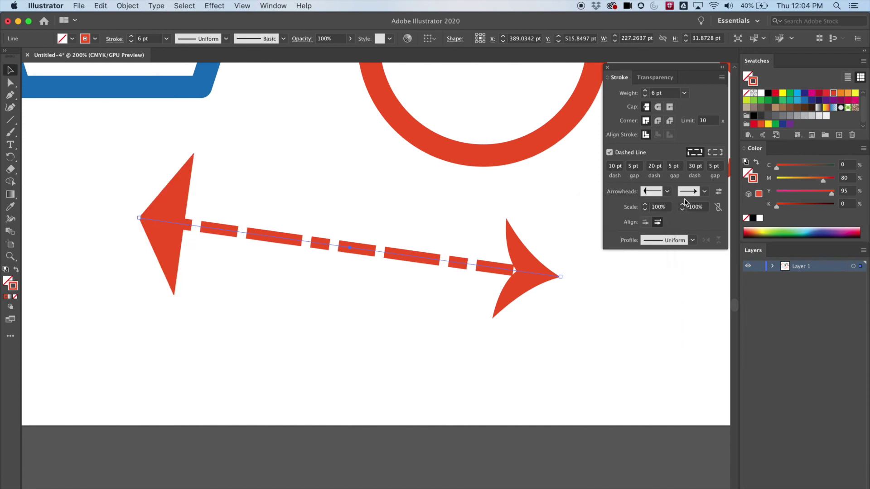
{"action": "left_click", "coordinate": [702, 192]}
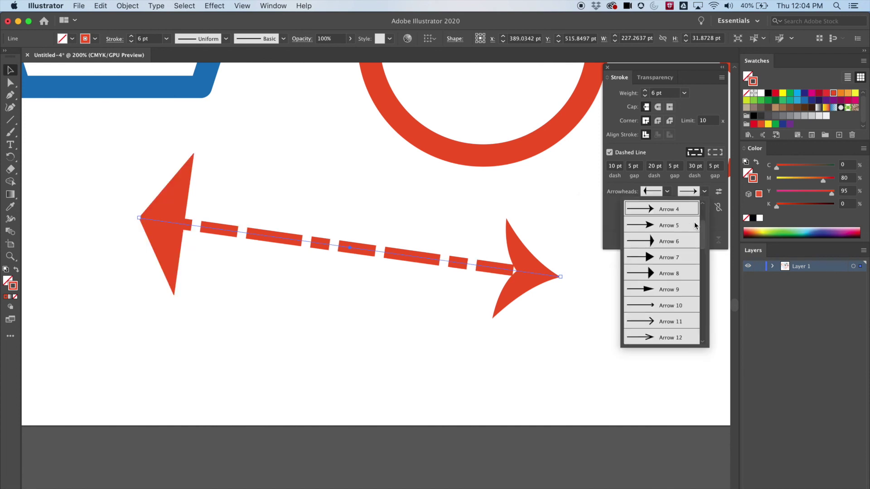
{"action": "scroll", "coordinate": [694, 222], "scroll_direction": "up", "scroll_amount": 3}
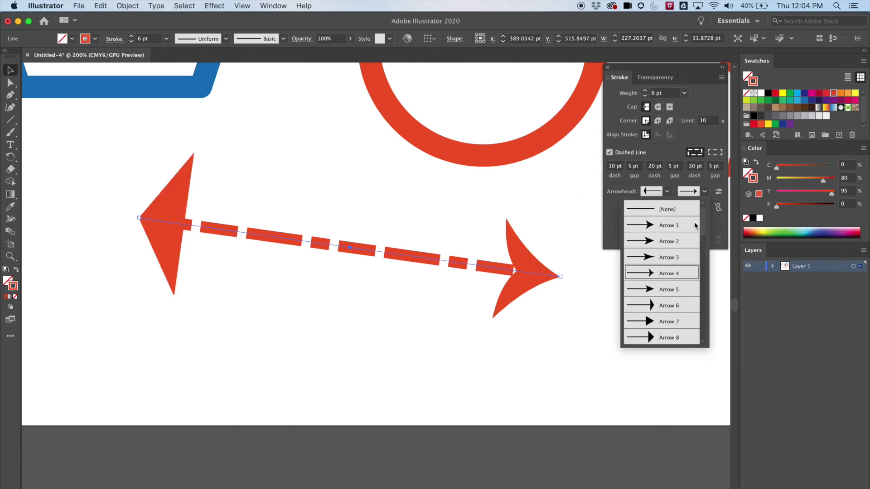
{"action": "left_click", "coordinate": [659, 210]}
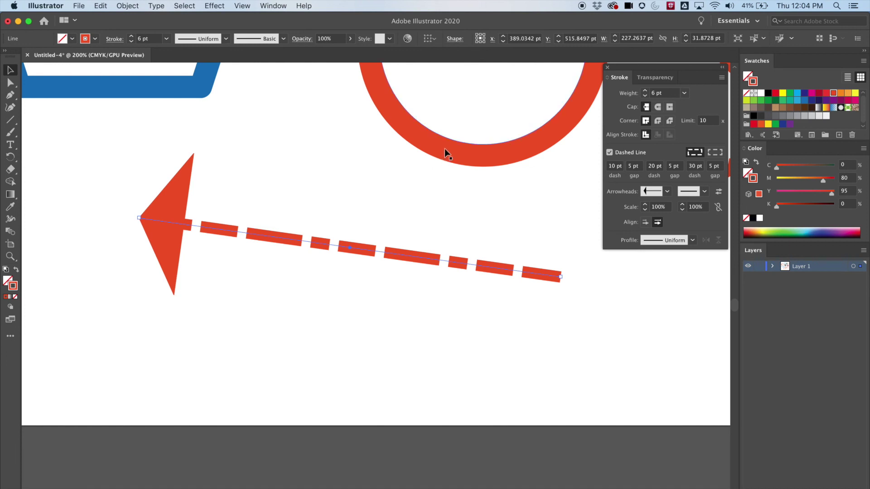
- Compare extending the arrow tip beyond the path's end with placing it at the path's end, finishing with the tip at the end
{"action": "left_click", "coordinate": [645, 223]}
{"action": "left_click", "coordinate": [658, 223]}
{"action": "left_click", "coordinate": [646, 223]}
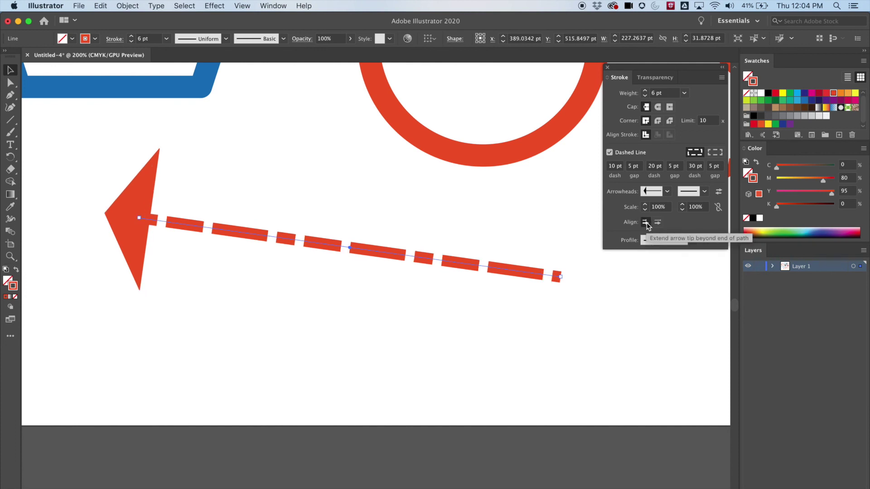
{"action": "left_click", "coordinate": [657, 222]}
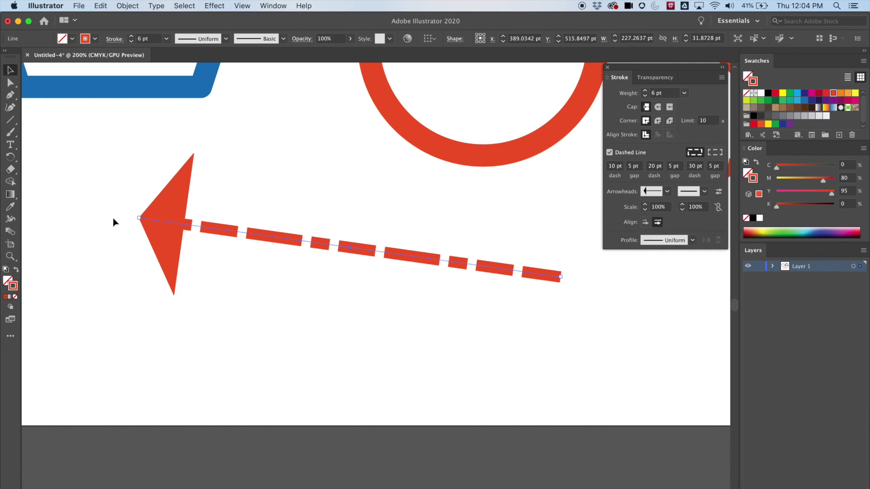
- Apply the lens-shaped width profile that tapers at both ends to the dashed arrow line, and deselect it
{"action": "left_click", "coordinate": [693, 241]}
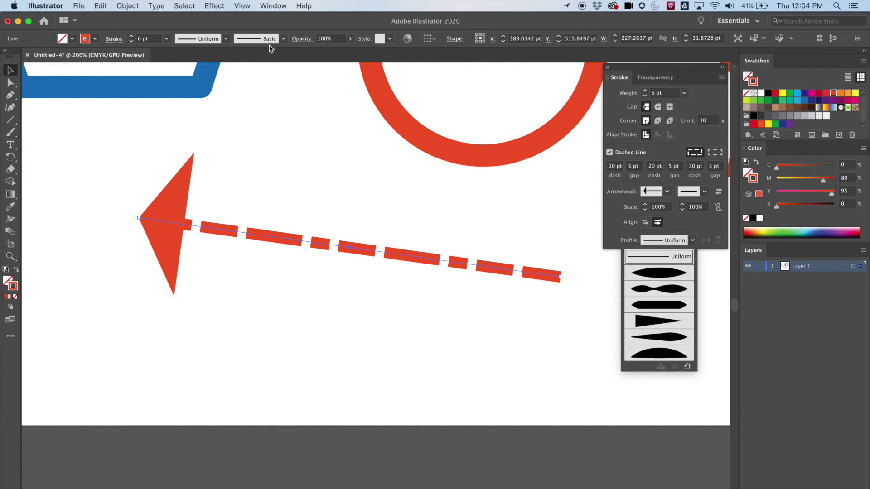
{"action": "left_click", "coordinate": [220, 34]}
{"action": "left_click", "coordinate": [225, 39]}
{"action": "left_click", "coordinate": [225, 39]}
{"action": "left_click", "coordinate": [693, 243]}
{"action": "left_click", "coordinate": [666, 268]}
{"action": "left_click", "coordinate": [667, 299]}
- With nothing selected, try the double-bulge width profile and switch the stroke profile to the wedge shape tapering at one end
{"action": "left_click", "coordinate": [692, 240]}
{"action": "left_click", "coordinate": [676, 283]}
{"action": "left_click", "coordinate": [693, 240]}
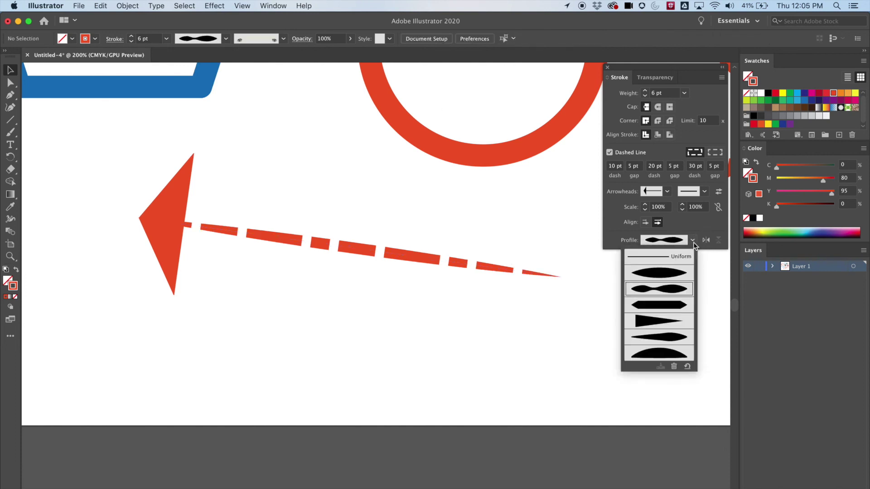
{"action": "left_click", "coordinate": [659, 326]}
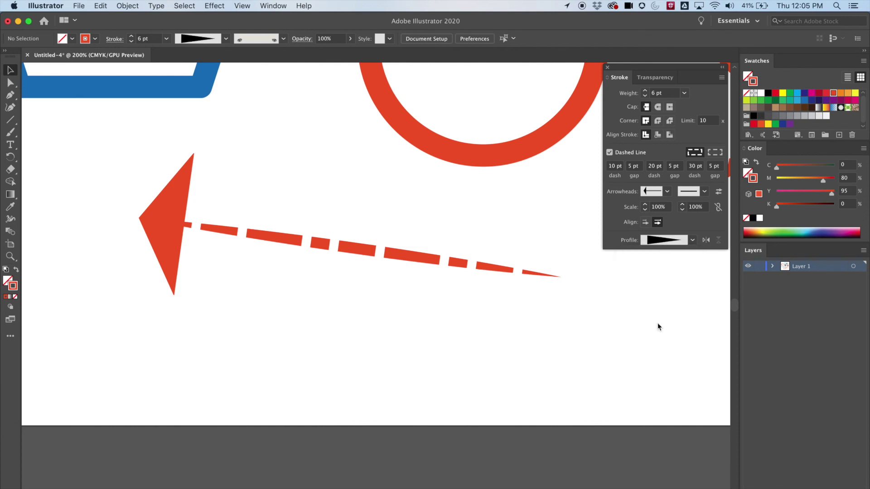
- Select the dashed arrow line and apply the asymmetric pointed width profile whose thickest part sits nearer the tail end
{"action": "left_click", "coordinate": [692, 240]}
{"action": "left_click", "coordinate": [672, 344]}
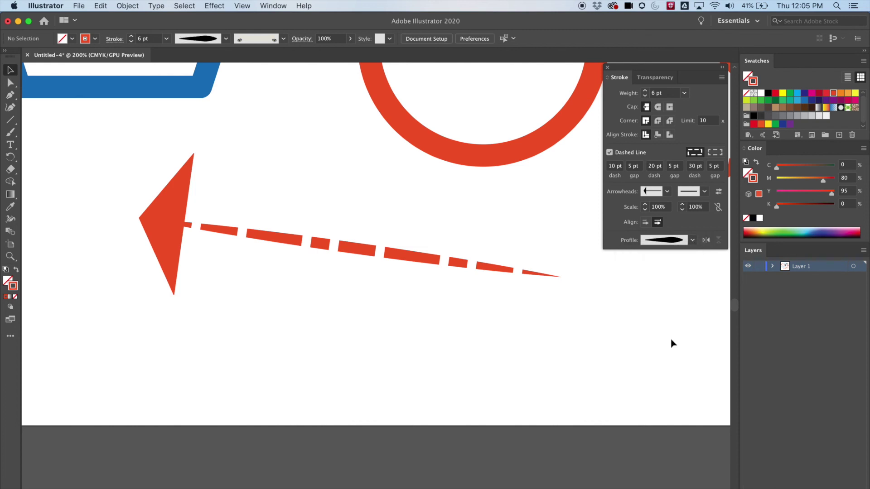
{"action": "left_click_drag", "start_coordinate": [263, 184], "coordinate": [363, 306]}
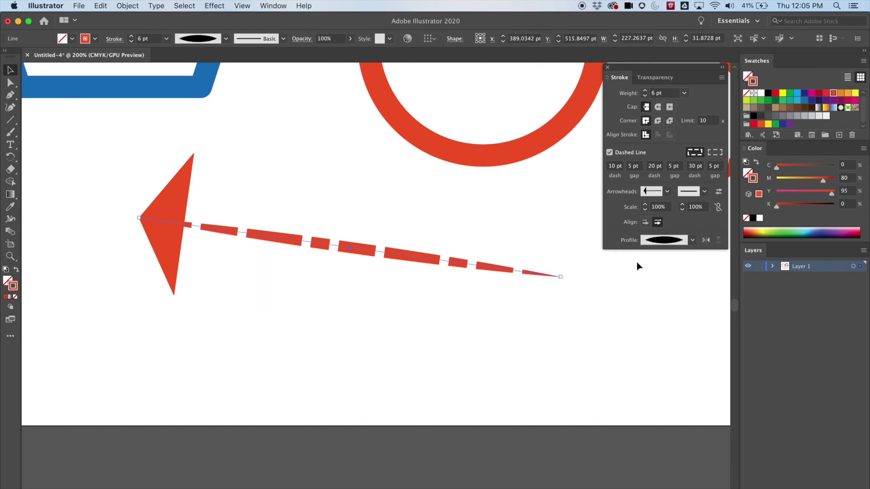
{"action": "left_click", "coordinate": [685, 240]}
{"action": "left_click", "coordinate": [663, 336]}
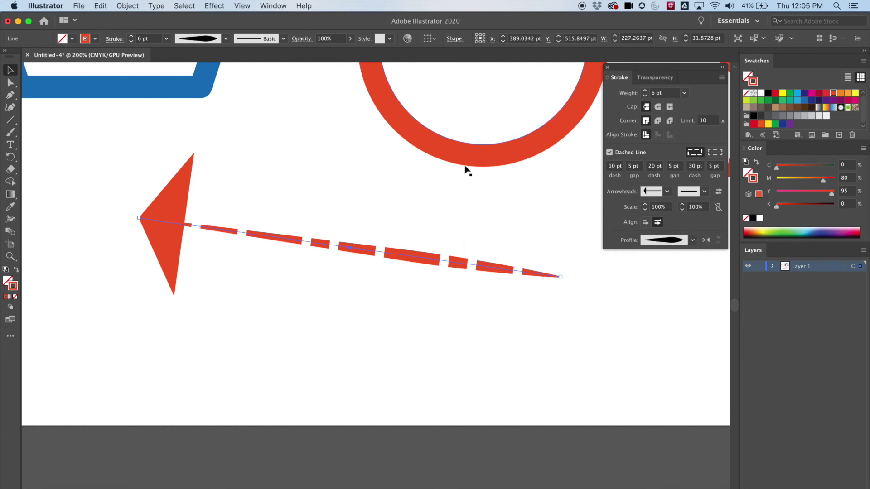
- Review the stroked shapes across the whole artboard, including the circle, dashed star and dashed arrow line
{"action": "key", "text": "super+minus"}
{"action": "key", "text": "super+minus"}
{"action": "key", "text": "super+minus"}
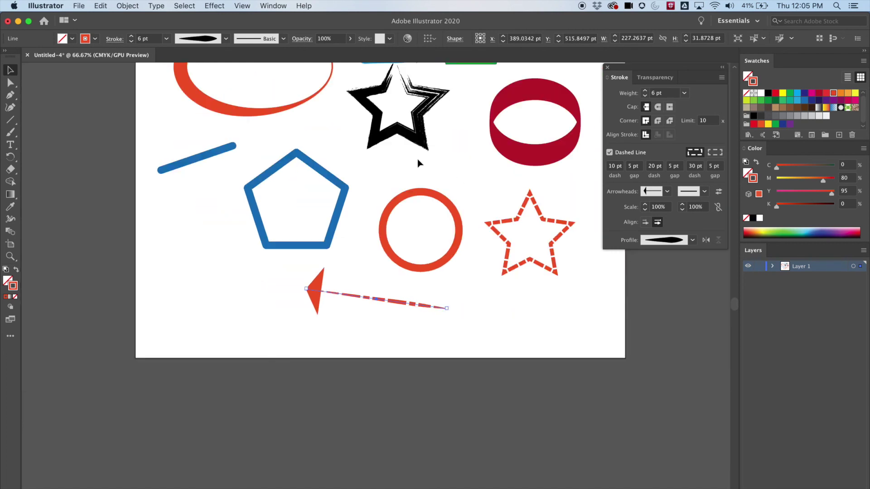
{"action": "scroll", "coordinate": [418, 163], "scroll_direction": "up", "scroll_amount": 5}
{"action": "scroll", "coordinate": [417, 163], "scroll_direction": "right", "scroll_amount": 2}
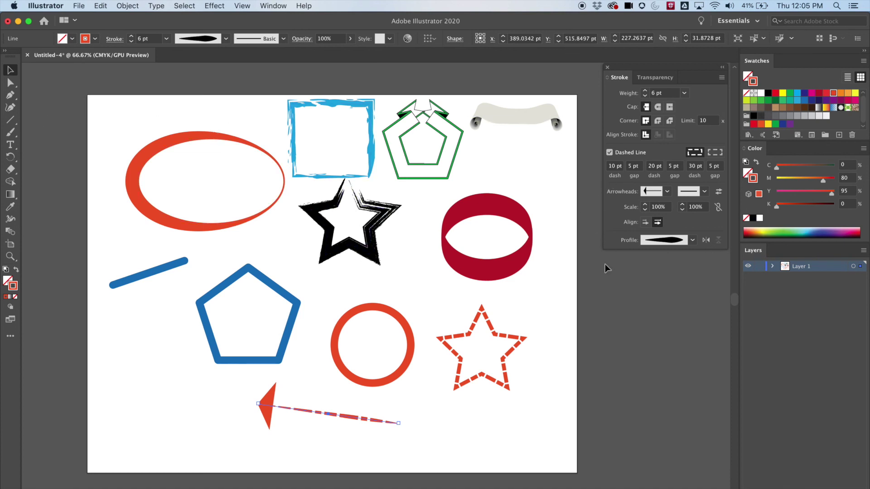
{"action": "scroll", "coordinate": [605, 265], "scroll_direction": "up", "scroll_amount": 1}
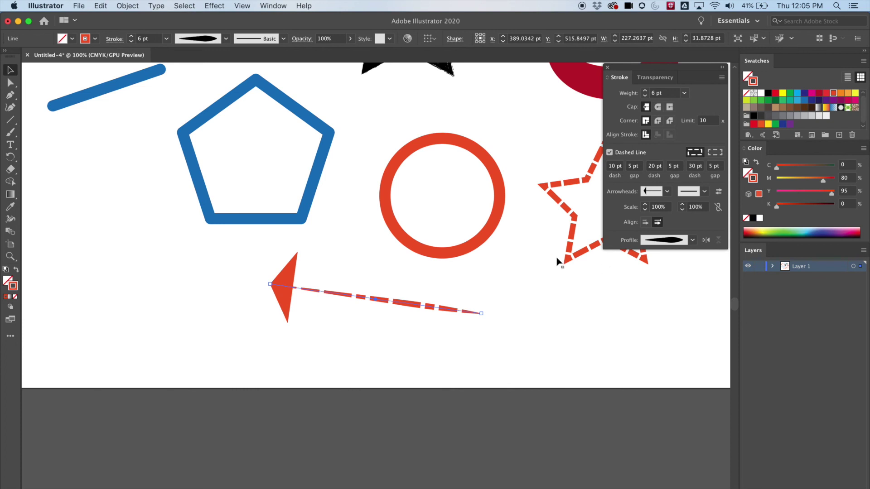
{"action": "left_click_drag", "start_coordinate": [521, 218], "coordinate": [487, 354]}
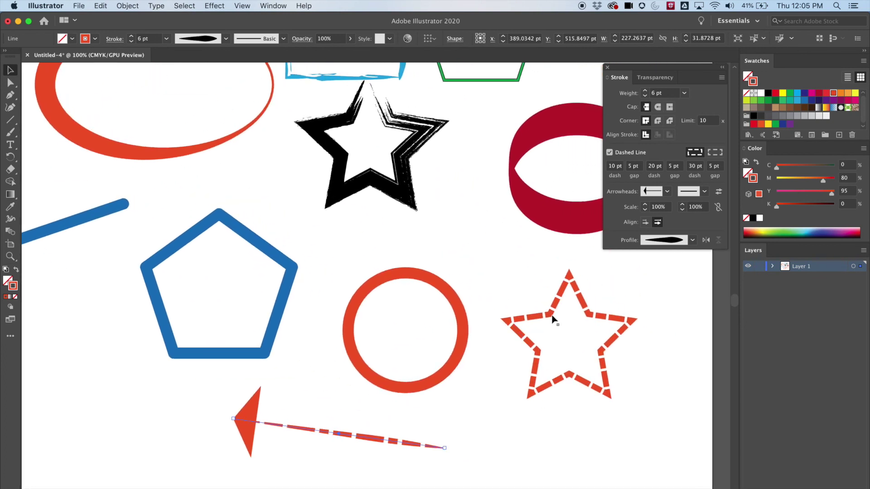